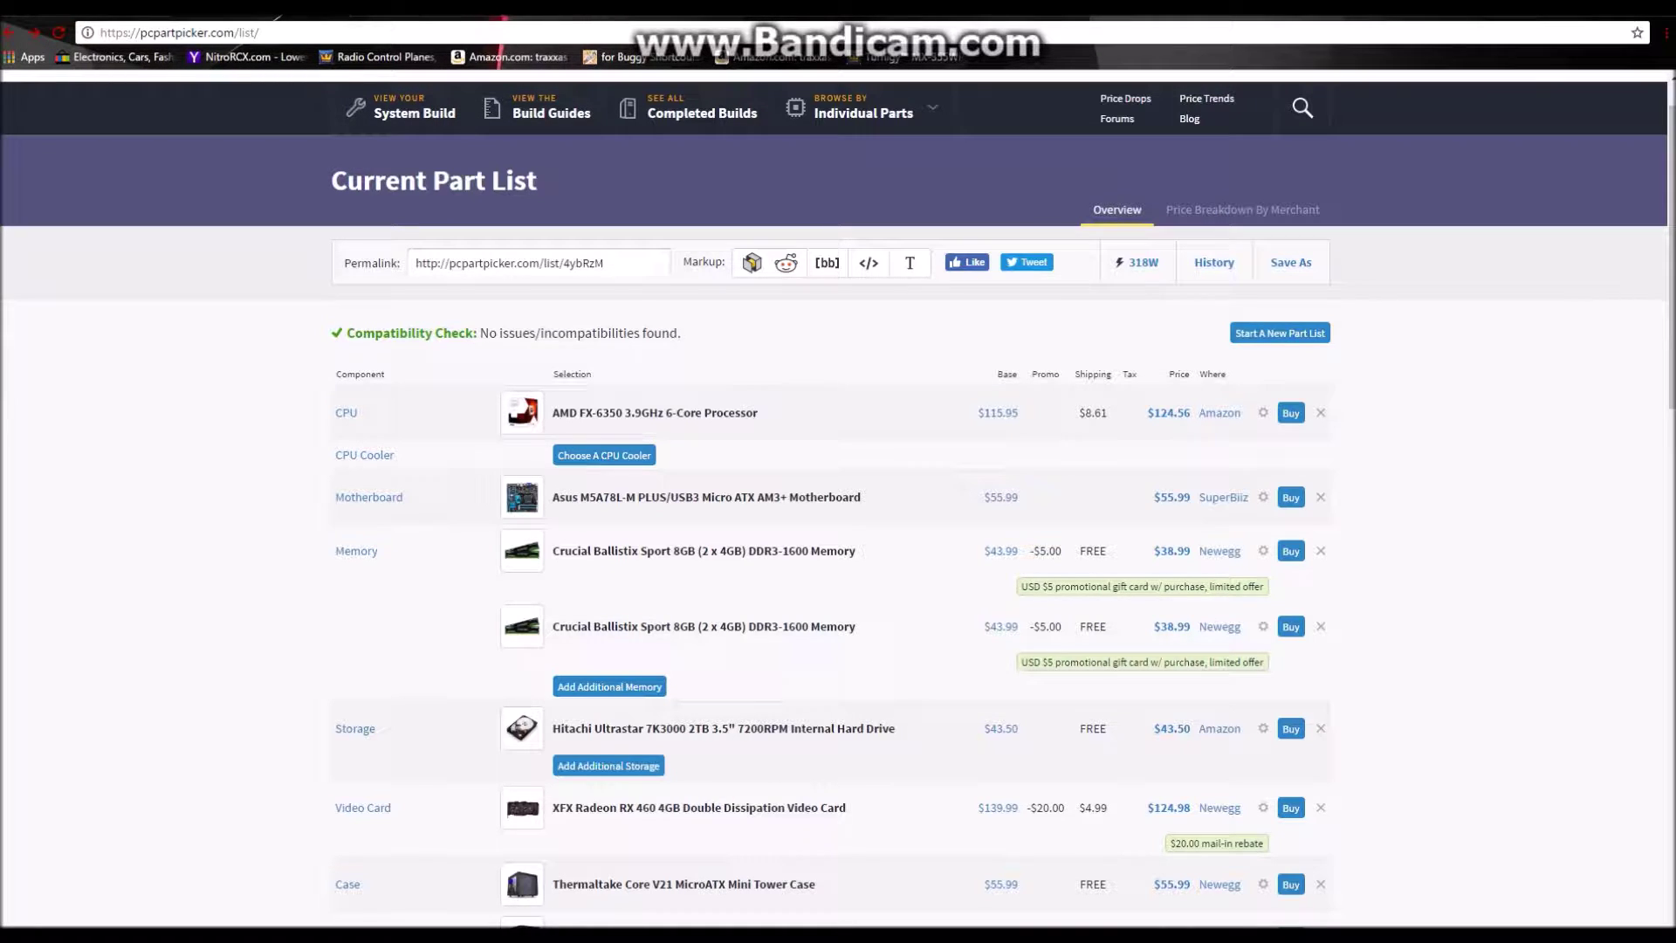
Step: Look over the current part list from the CPU down to the accessories and price totals
{"action": "left_click_drag", "start_coordinate": [260, 32], "coordinate": [98, 32]}
{"action": "left_click", "coordinate": [192, 183]}
{"action": "scroll", "coordinate": [838, 488], "scroll_direction": "down", "scroll_amount": 3}
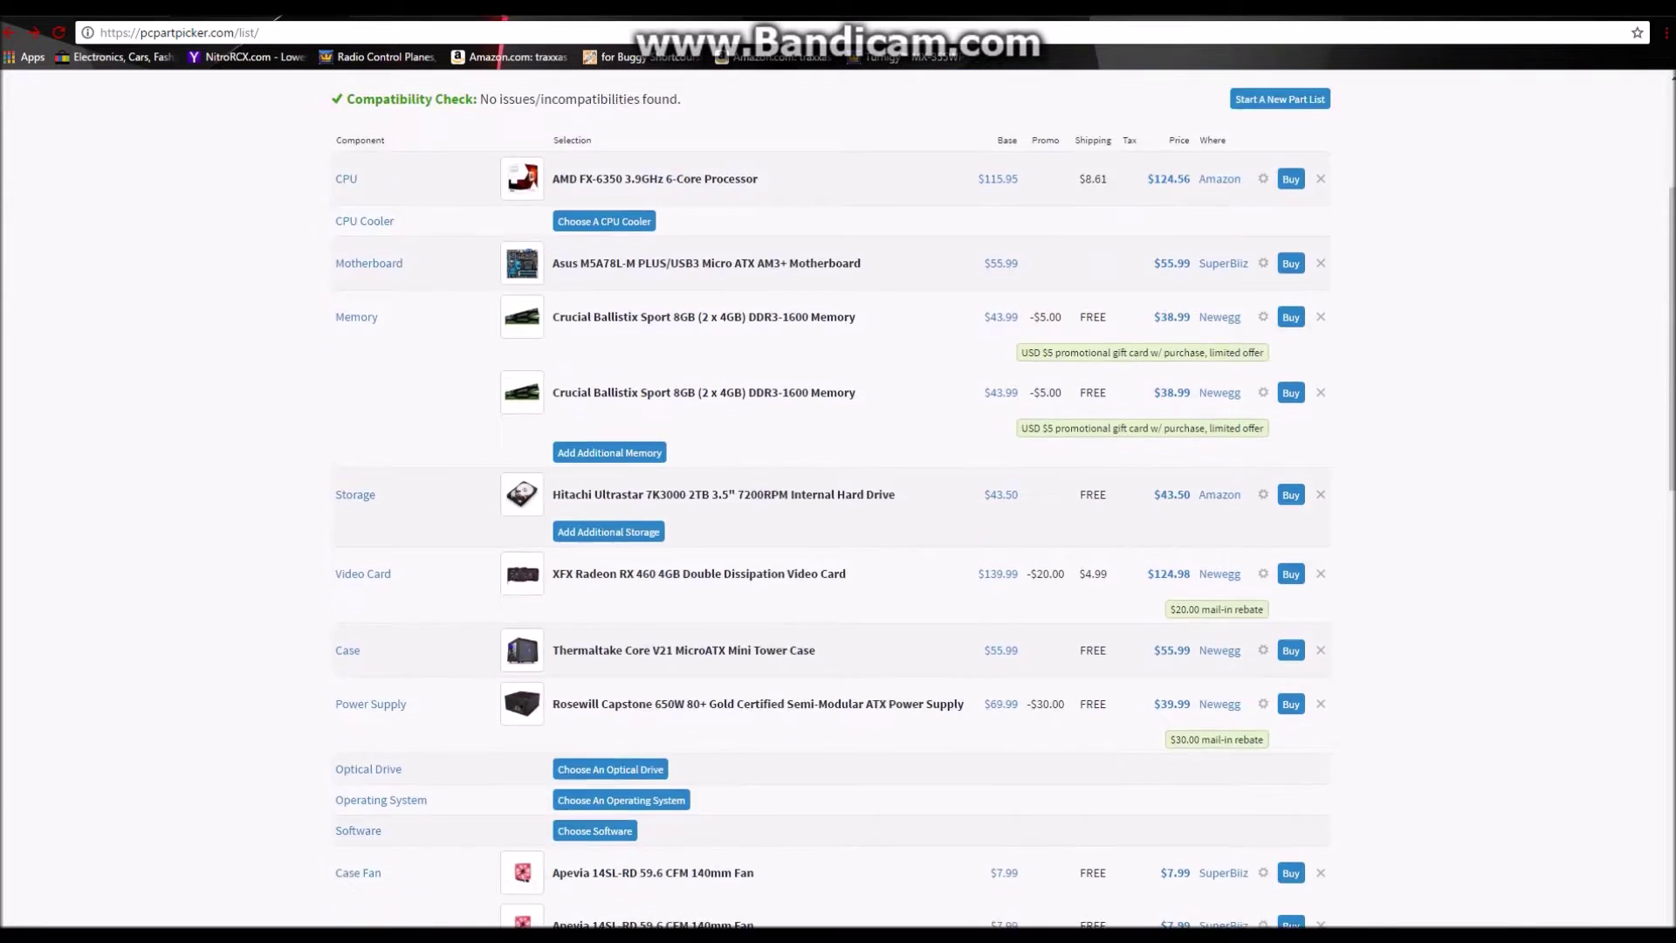
{"action": "scroll", "coordinate": [838, 488], "scroll_direction": "up", "scroll_amount": 4}
{"action": "scroll", "coordinate": [838, 489], "scroll_direction": "down", "scroll_amount": 1}
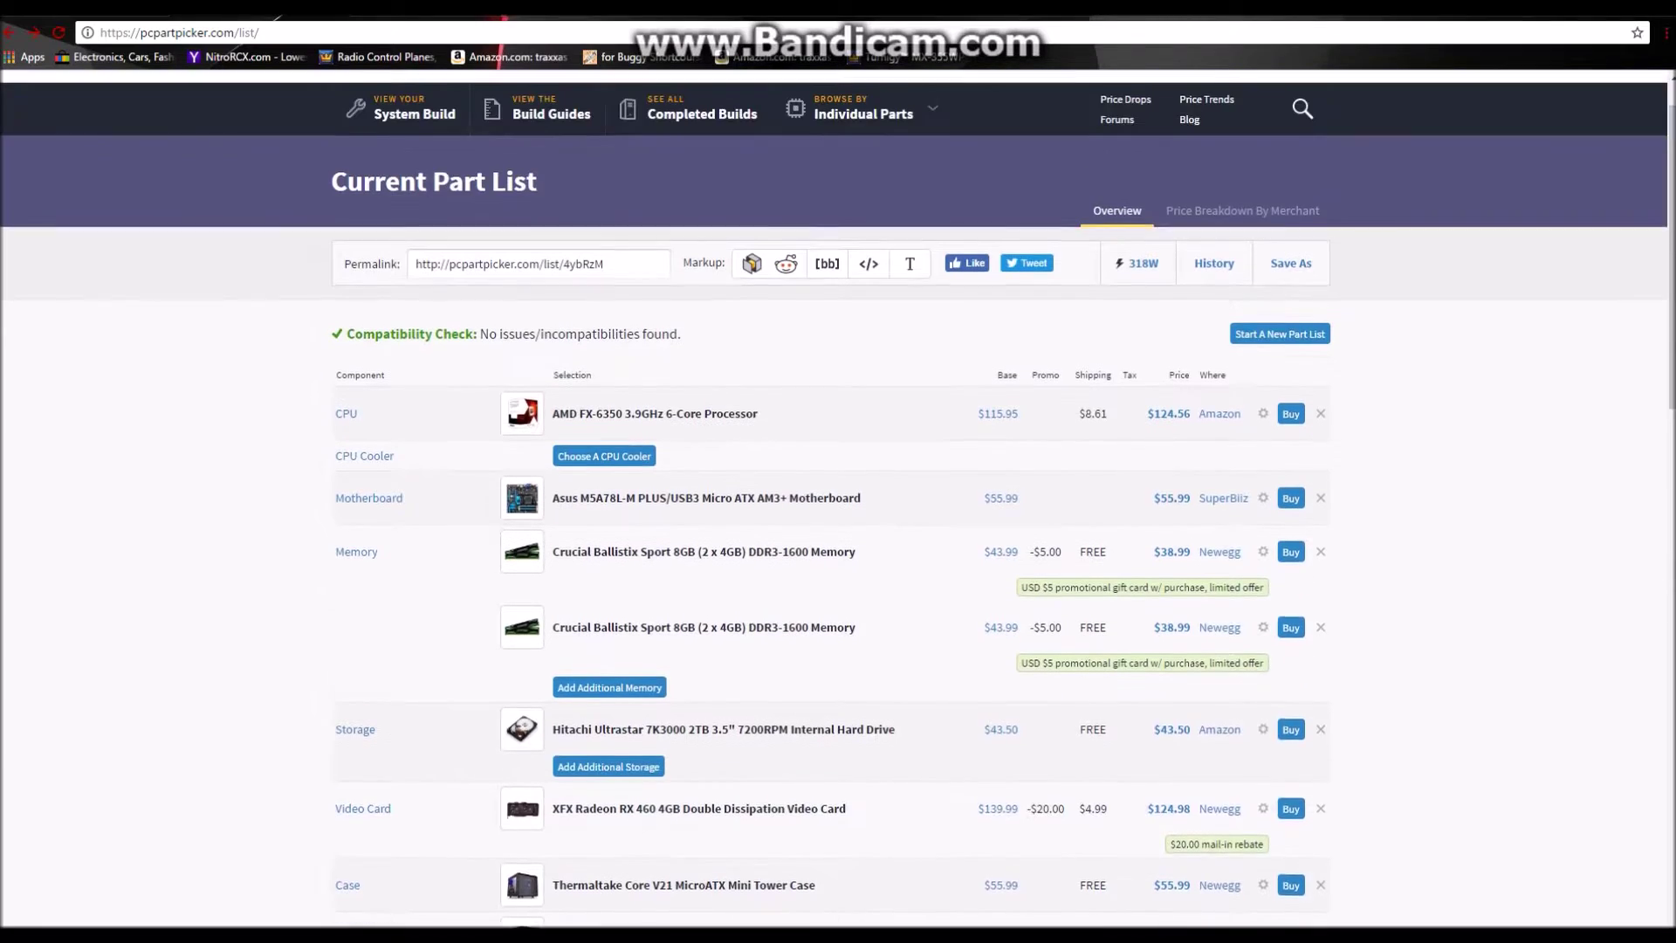
{"action": "scroll", "coordinate": [837, 489], "scroll_direction": "up", "scroll_amount": 1}
{"action": "scroll", "coordinate": [838, 489], "scroll_direction": "down", "scroll_amount": 14}
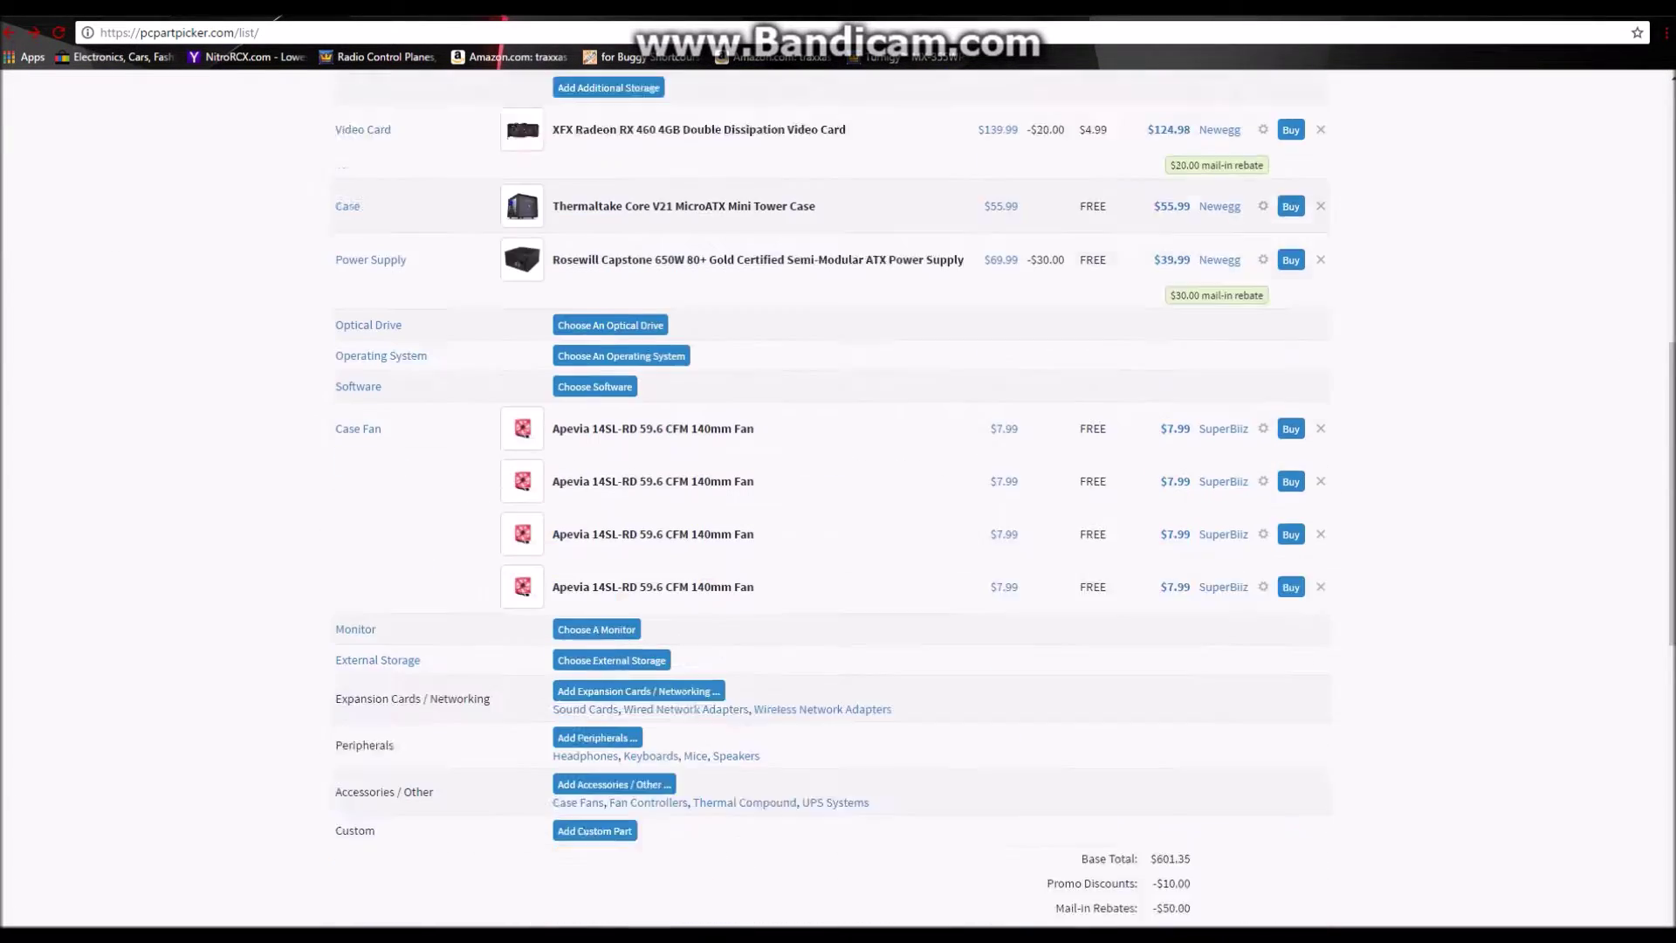
{"action": "scroll", "coordinate": [838, 488], "scroll_direction": "up", "scroll_amount": 5}
{"action": "scroll", "coordinate": [838, 489], "scroll_direction": "up", "scroll_amount": 9}
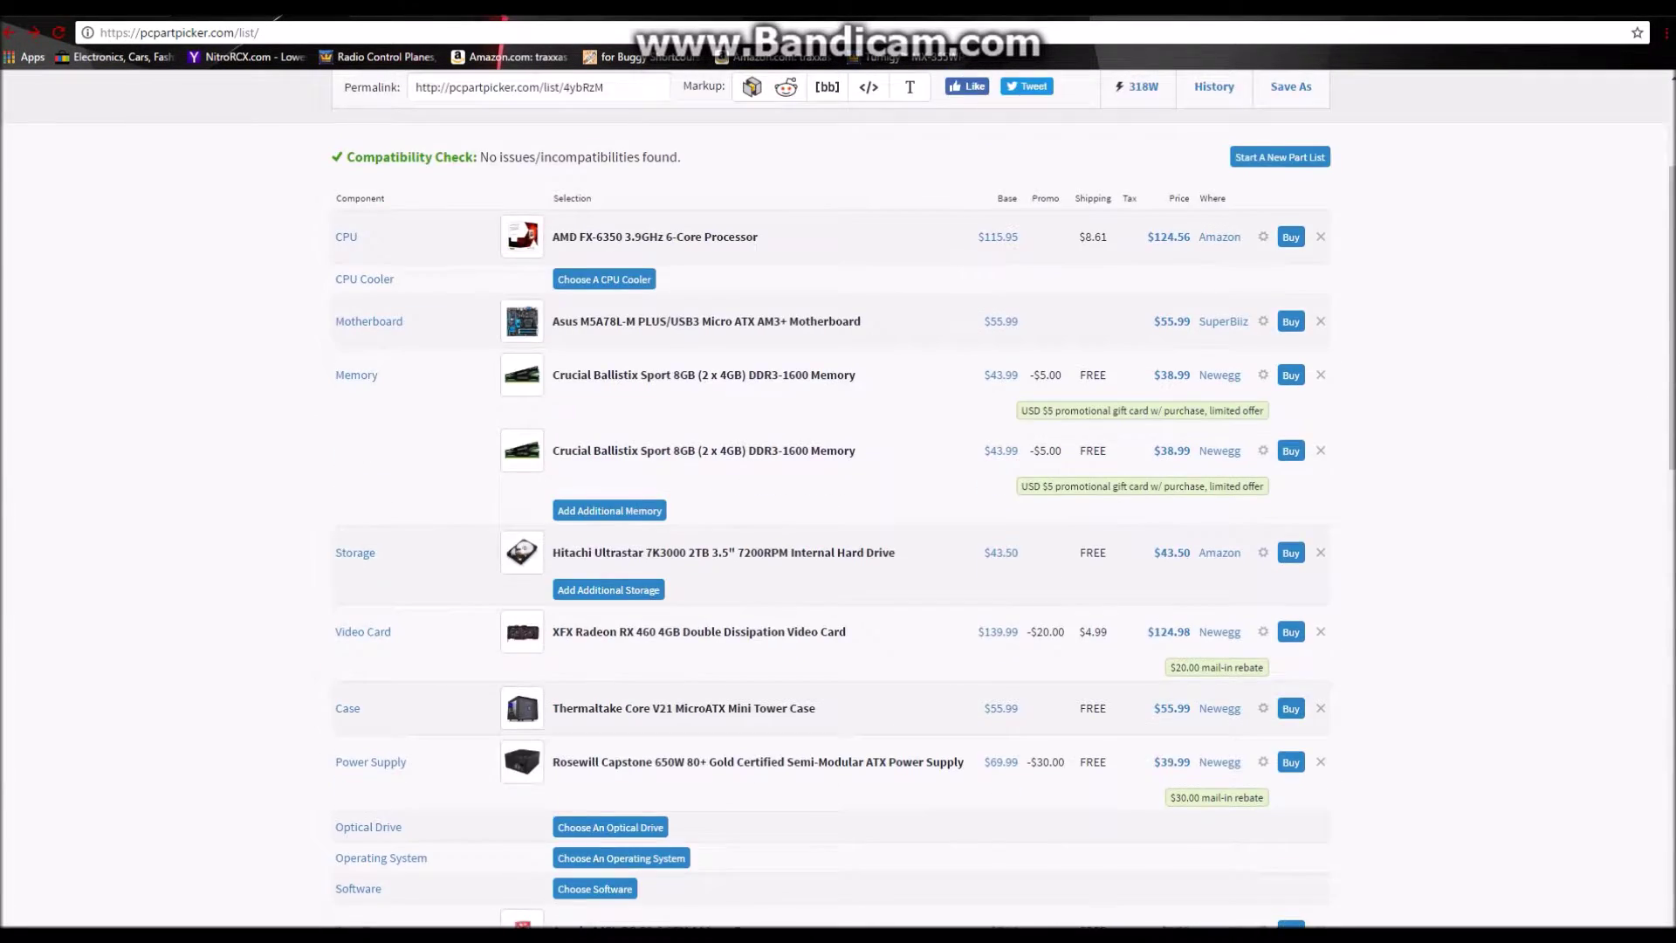
{"action": "scroll", "coordinate": [837, 489], "scroll_direction": "down", "scroll_amount": 2}
{"action": "scroll", "coordinate": [838, 489], "scroll_direction": "up", "scroll_amount": 2}
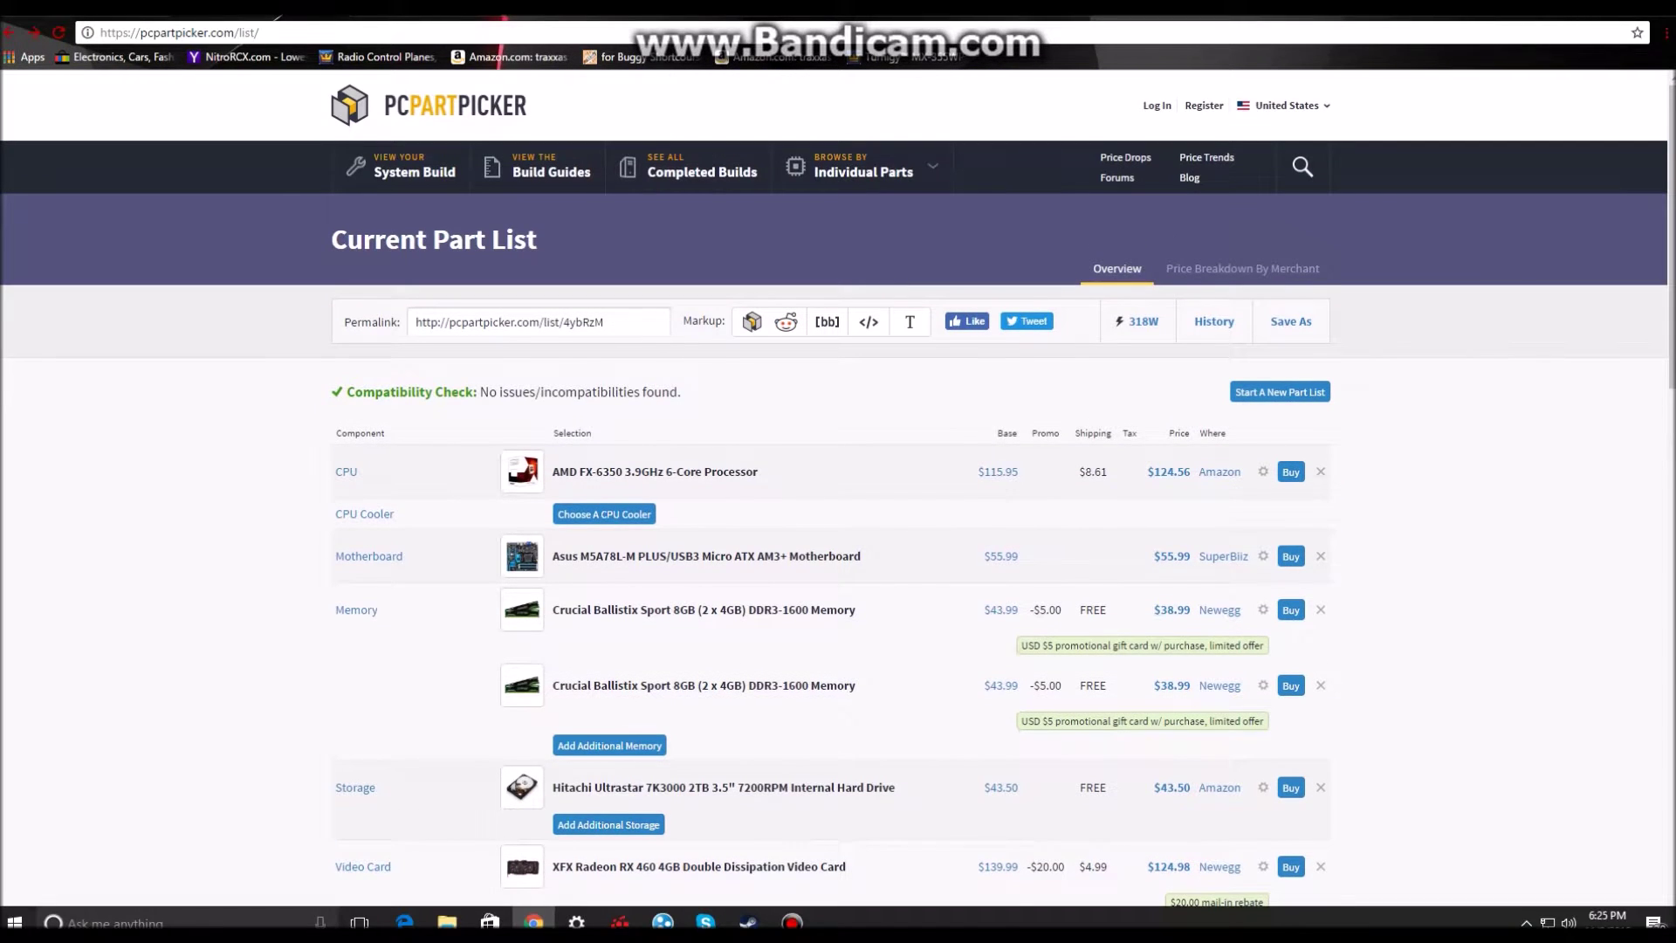
{"action": "scroll", "coordinate": [655, 472], "scroll_direction": "down", "scroll_amount": 2}
{"action": "scroll", "coordinate": [654, 471], "scroll_direction": "up", "scroll_amount": 2}
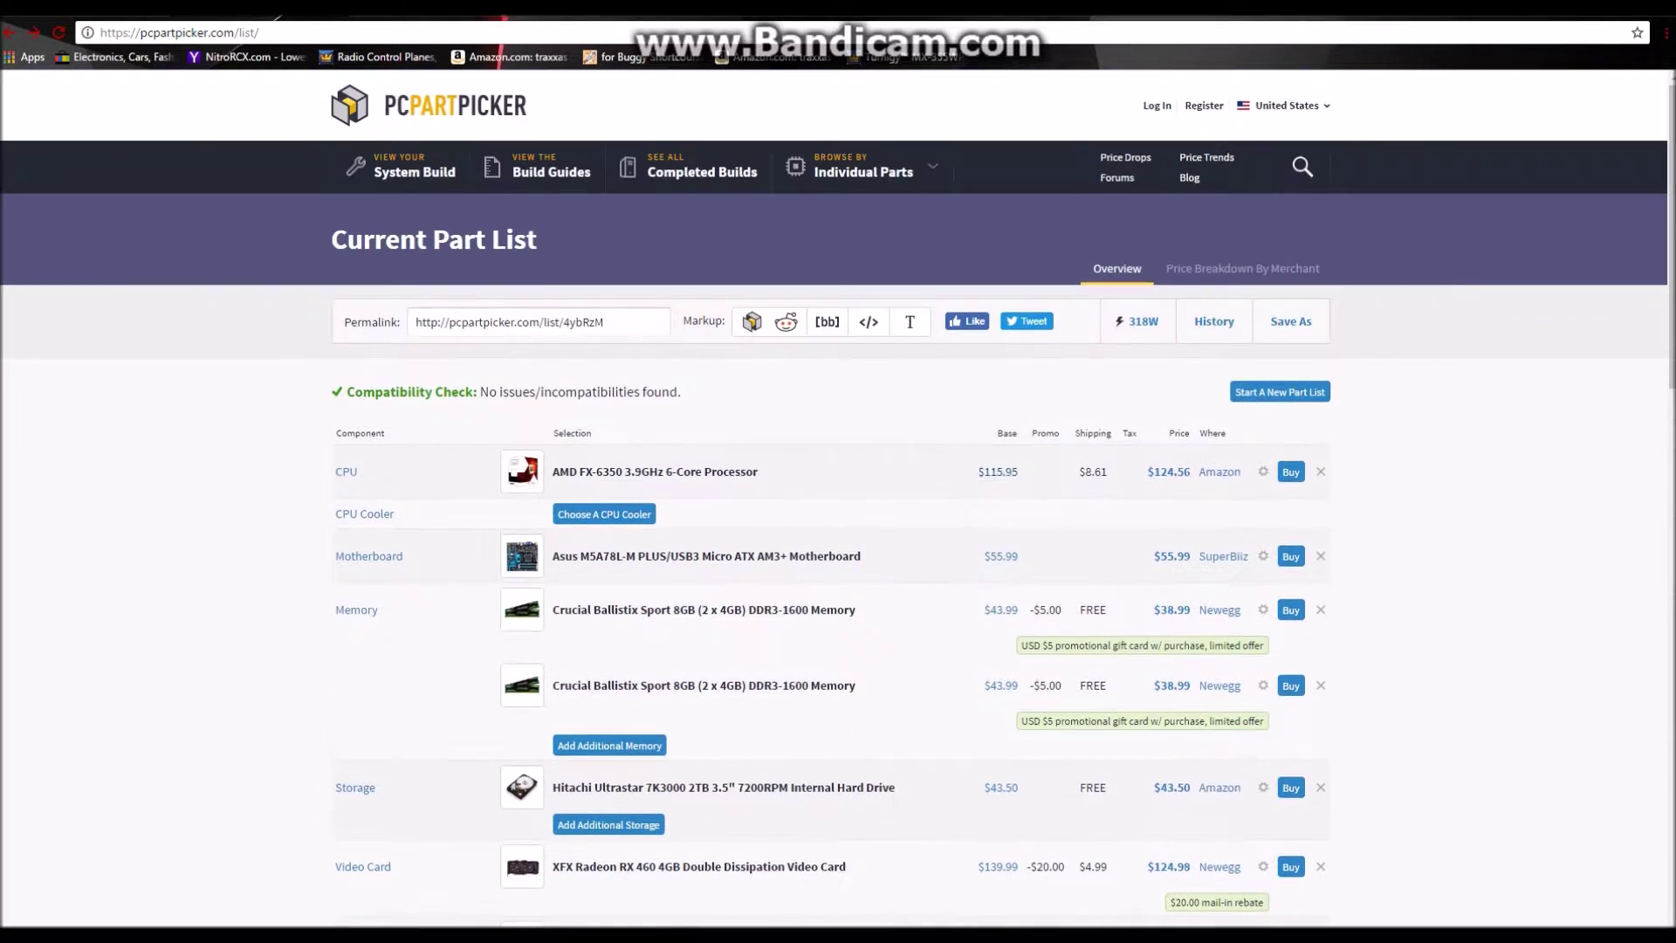
Step: Open the AMD FX-6350 processor's page, review its prices and specifications, and return to the part list
{"action": "left_click", "coordinate": [655, 471]}
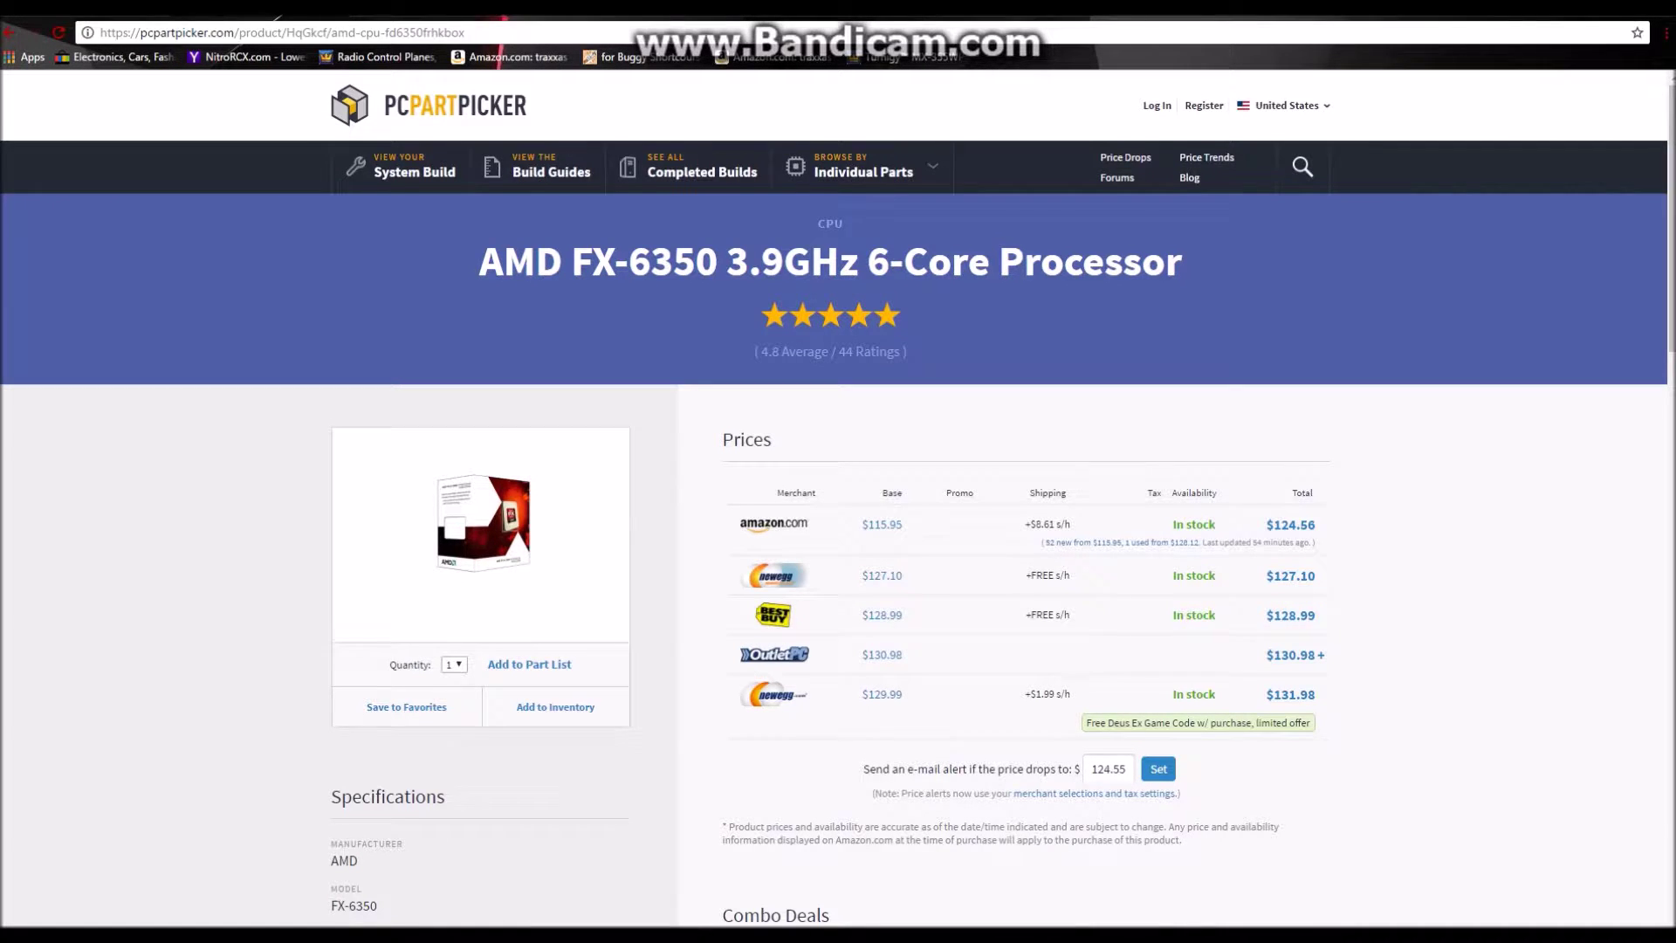
{"action": "scroll", "coordinate": [838, 471], "scroll_direction": "down", "scroll_amount": 1}
{"action": "scroll", "coordinate": [838, 472], "scroll_direction": "up", "scroll_amount": 1}
{"action": "scroll", "coordinate": [838, 472], "scroll_direction": "down", "scroll_amount": 1}
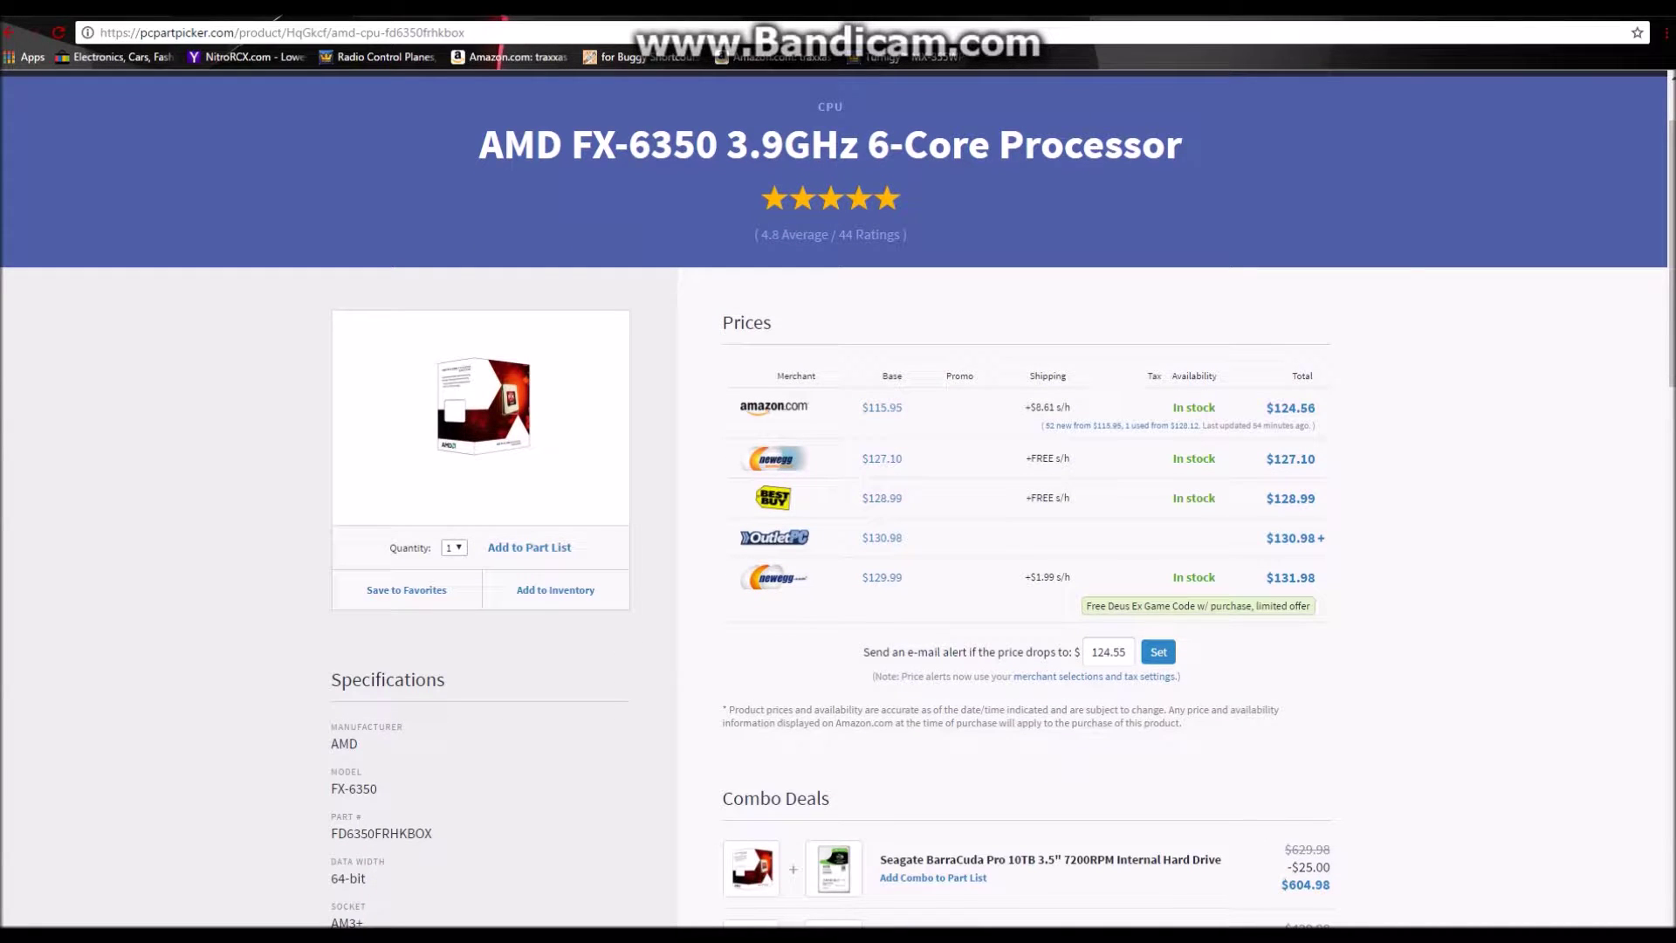
{"action": "scroll", "coordinate": [838, 471], "scroll_direction": "up", "scroll_amount": 1}
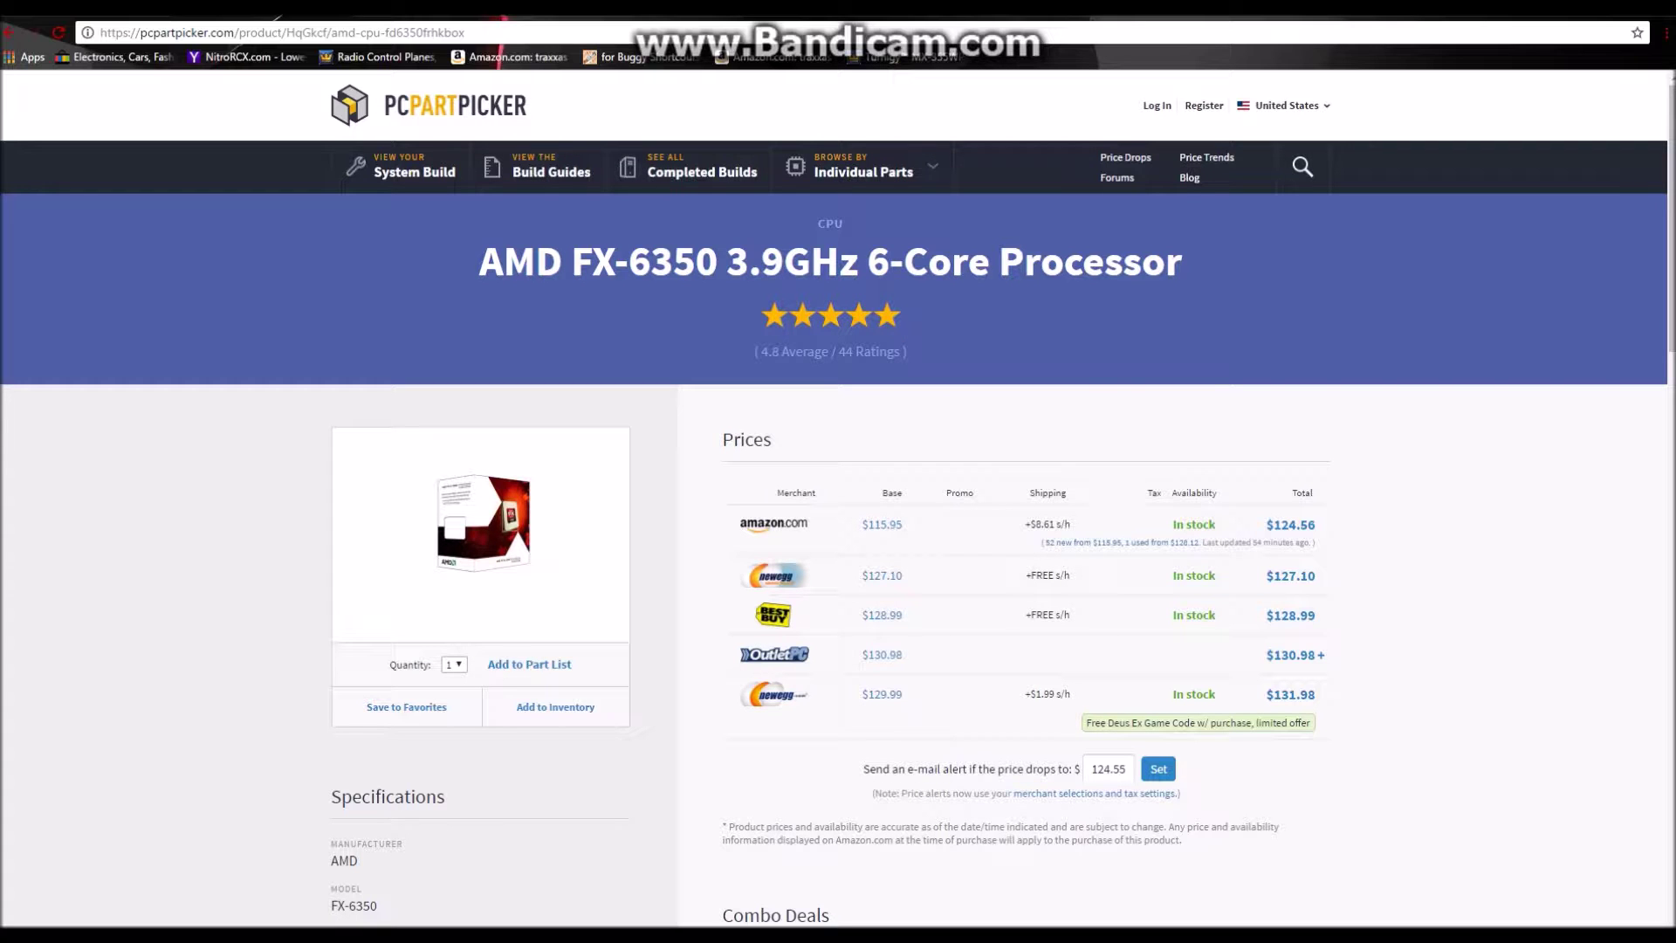
{"action": "scroll", "coordinate": [838, 471], "scroll_direction": "down", "scroll_amount": 8}
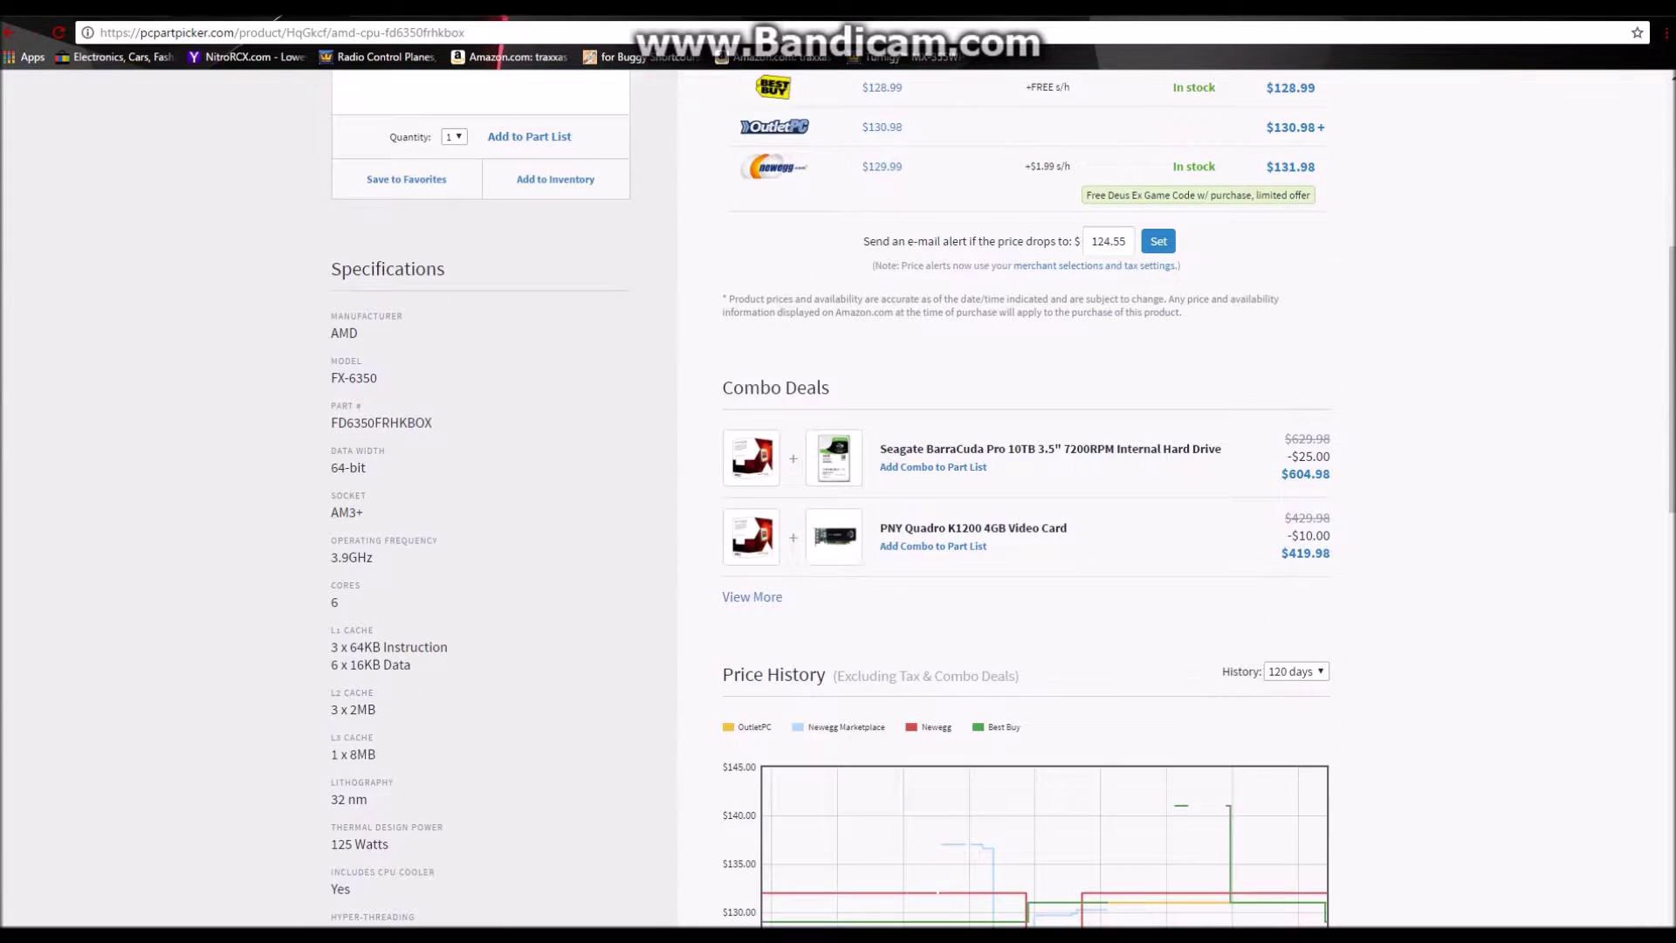
{"action": "scroll", "coordinate": [838, 472], "scroll_direction": "down", "scroll_amount": 1}
{"action": "scroll", "coordinate": [838, 472], "scroll_direction": "up", "scroll_amount": 9}
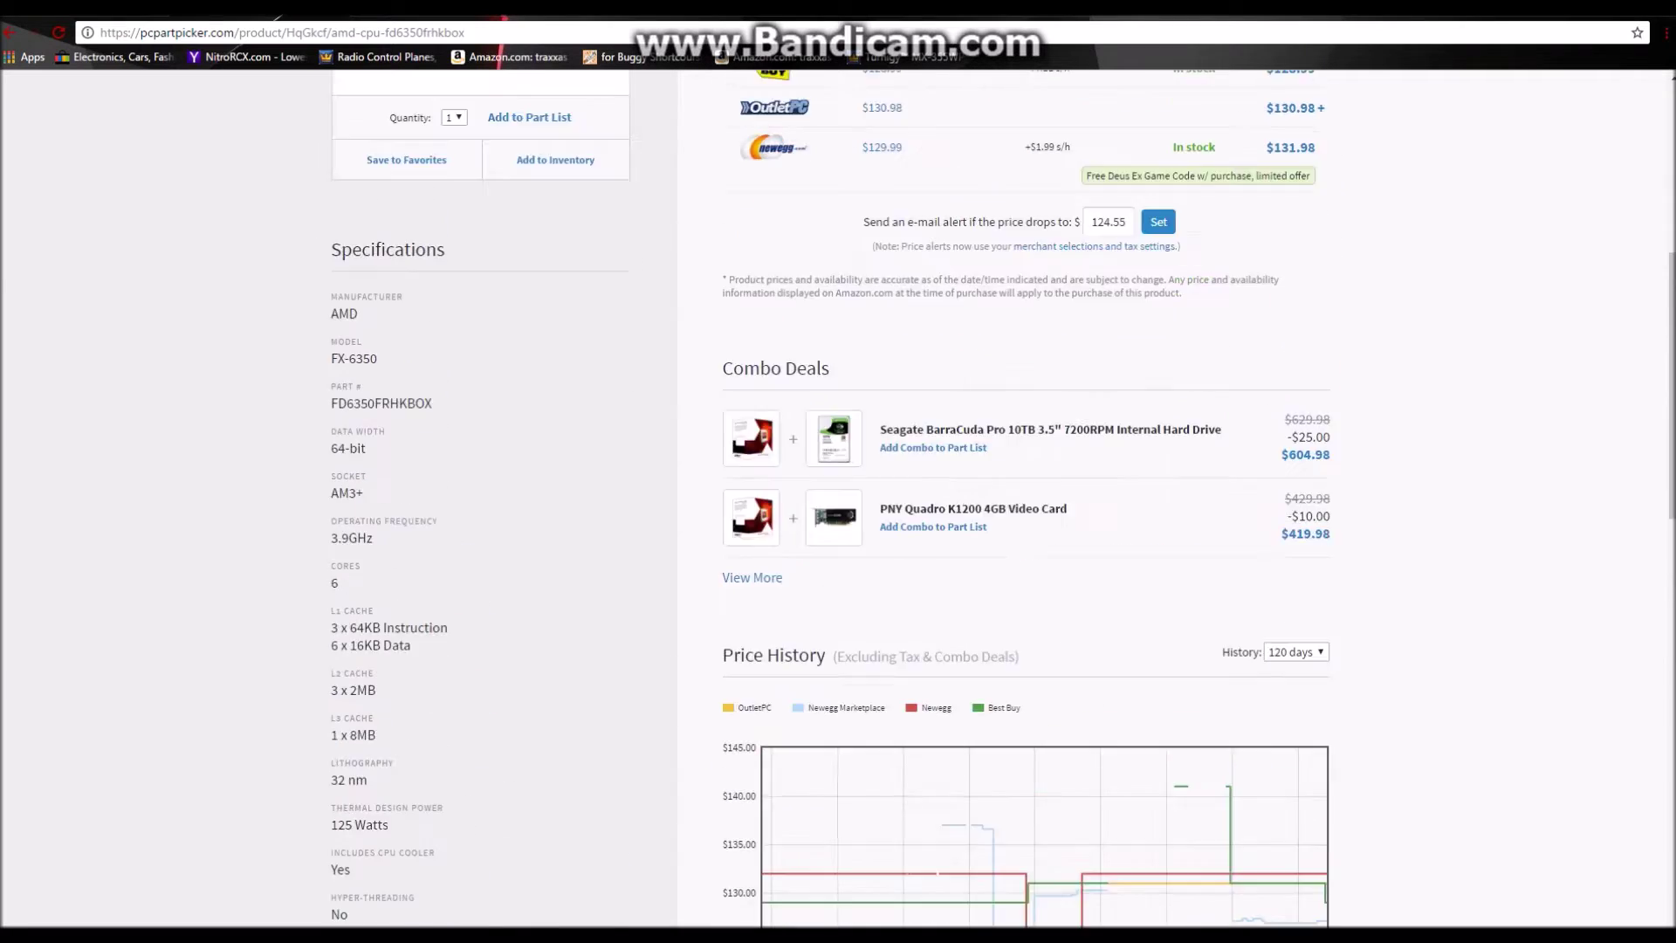
{"action": "key", "text": "alt+Left"}
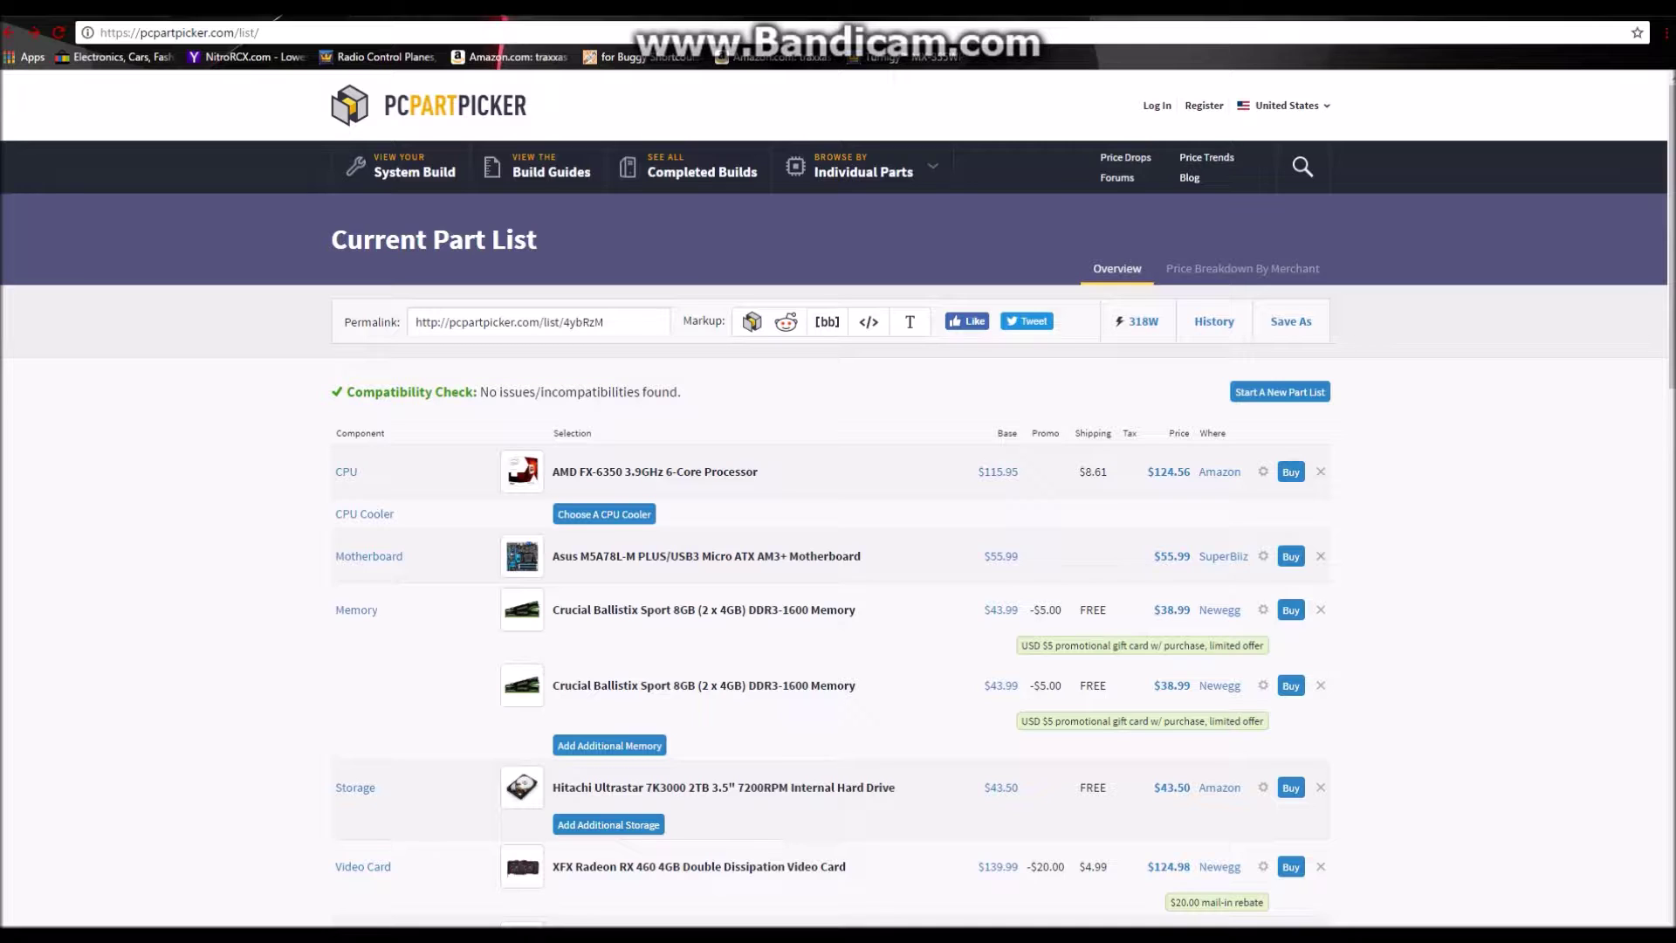
Step: Open the Asus M5A78L-M PLUS/USB3 motherboard's page and review its prices, specifications and price history
{"action": "scroll", "coordinate": [838, 503], "scroll_direction": "down", "scroll_amount": 1}
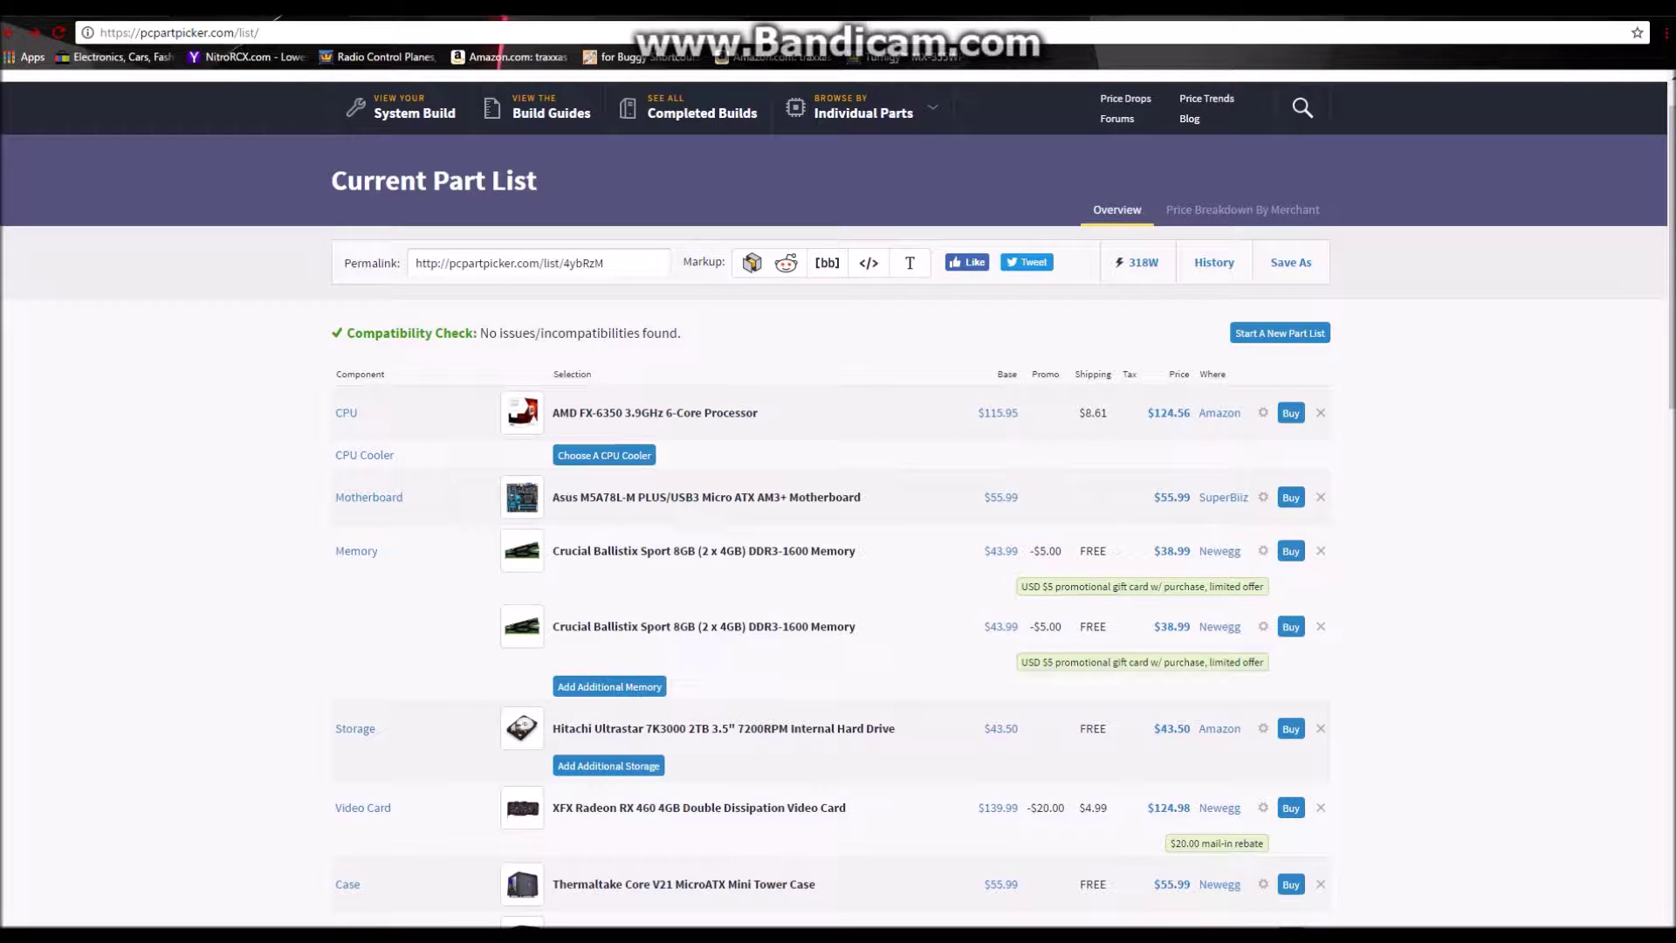
{"action": "left_click", "coordinate": [698, 497]}
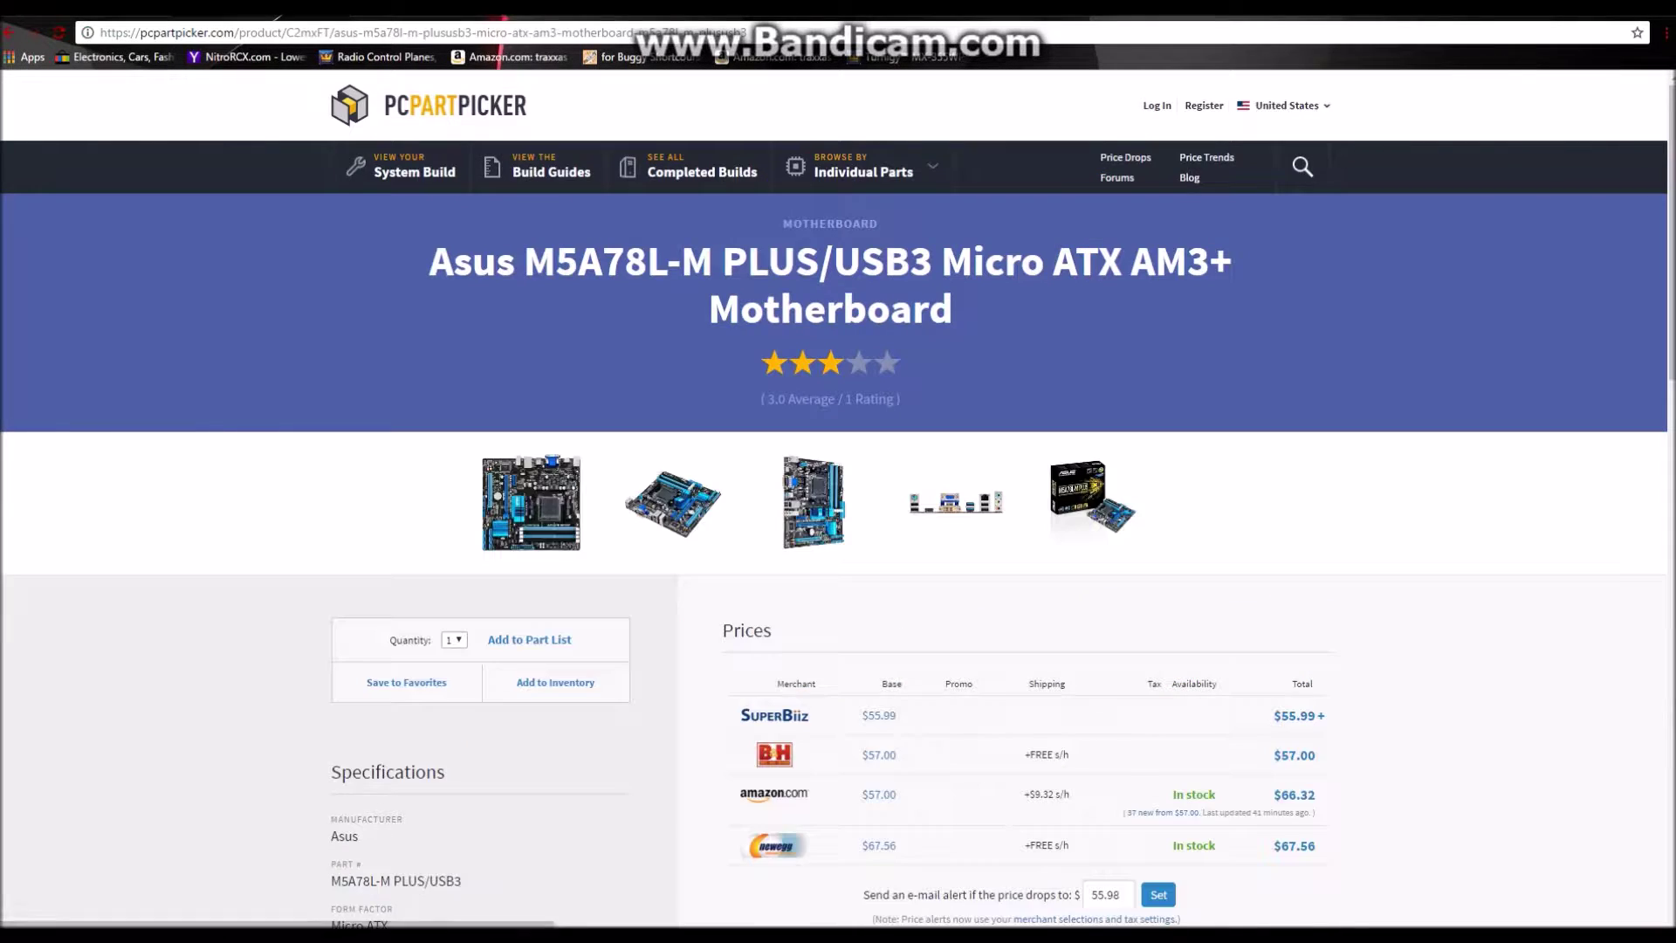
{"action": "scroll", "coordinate": [837, 503], "scroll_direction": "down", "scroll_amount": 2}
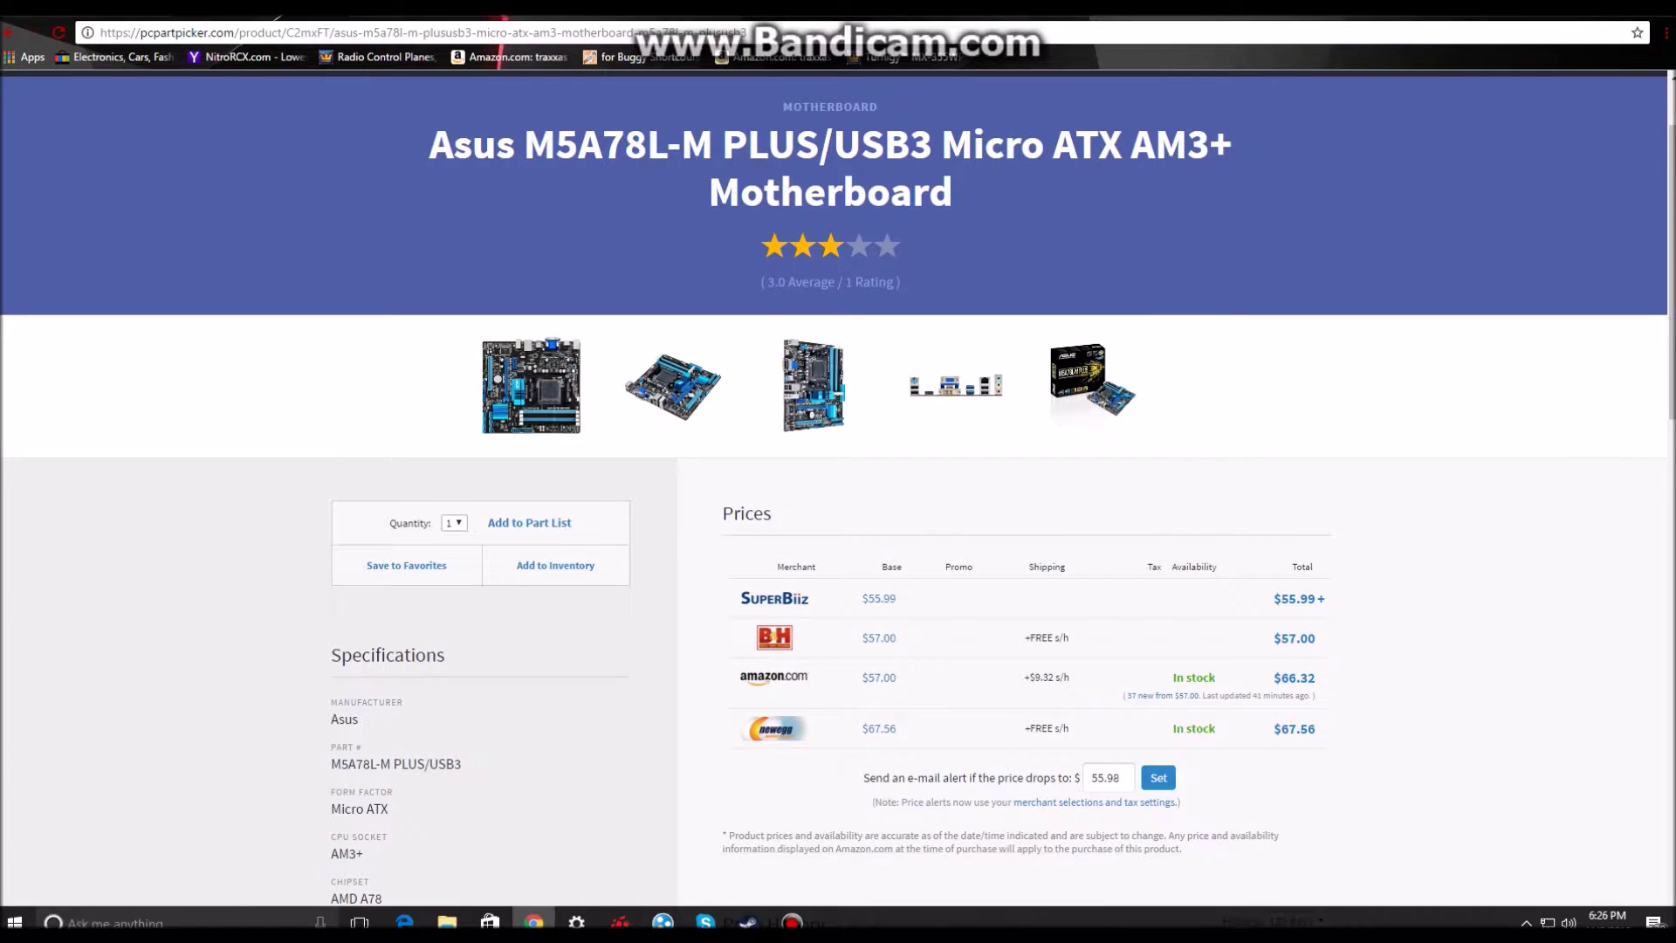
{"action": "scroll", "coordinate": [838, 497], "scroll_direction": "down", "scroll_amount": 1}
{"action": "scroll", "coordinate": [838, 498], "scroll_direction": "down", "scroll_amount": 1}
{"action": "scroll", "coordinate": [837, 498], "scroll_direction": "up", "scroll_amount": 1}
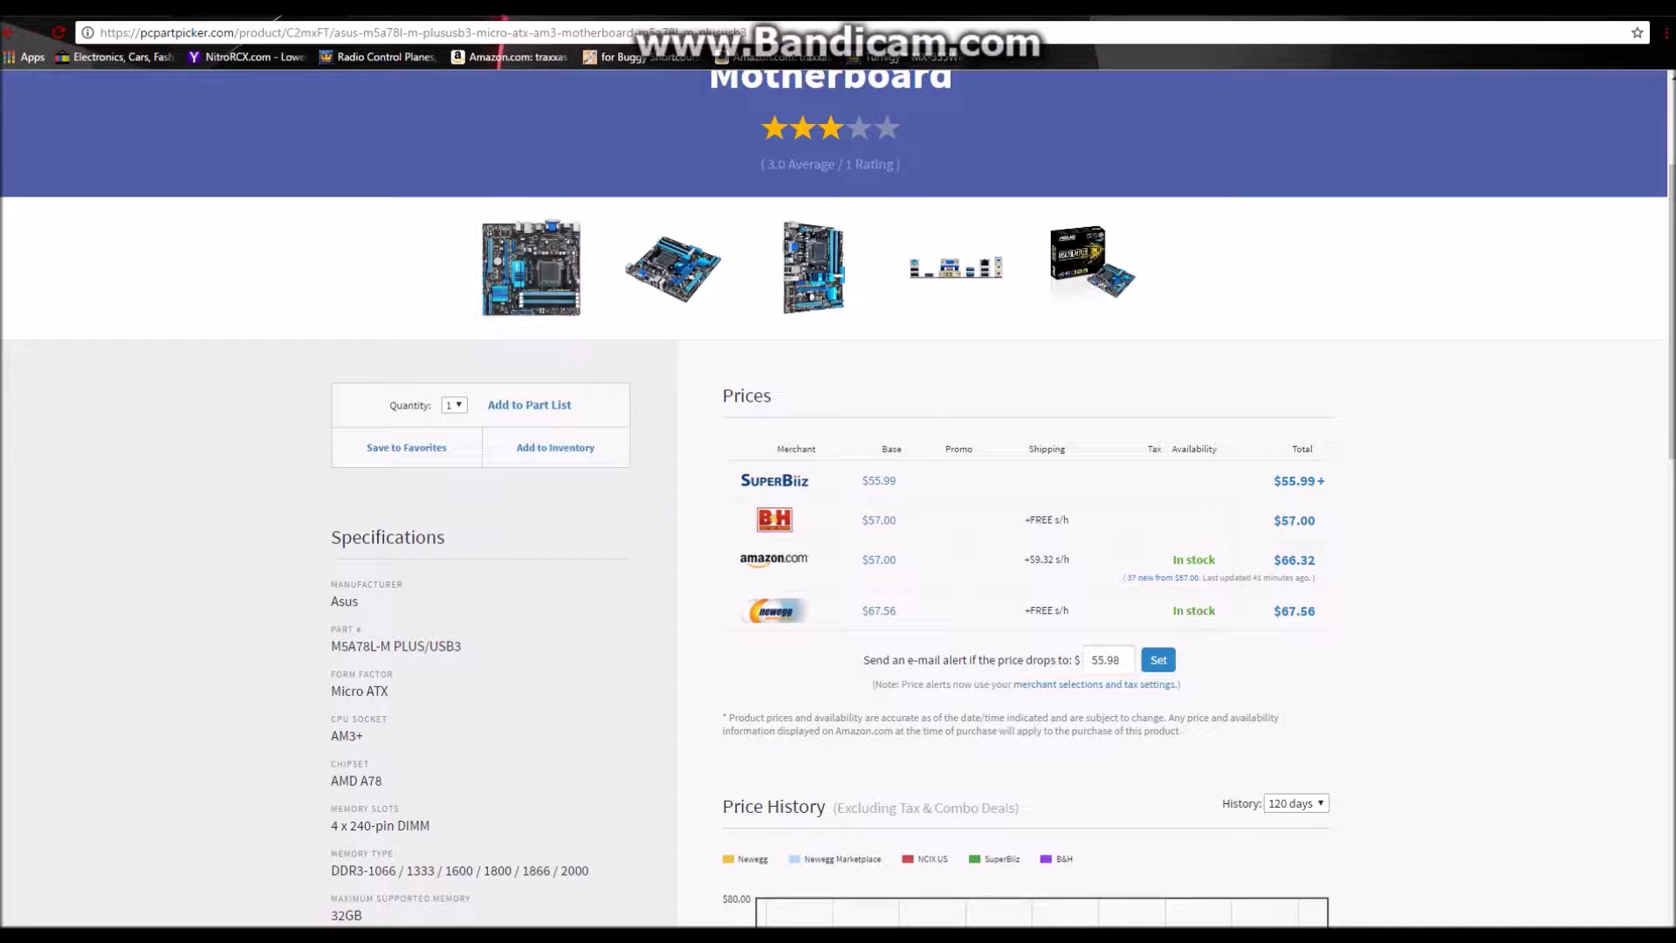
{"action": "scroll", "coordinate": [837, 497], "scroll_direction": "down", "scroll_amount": 8}
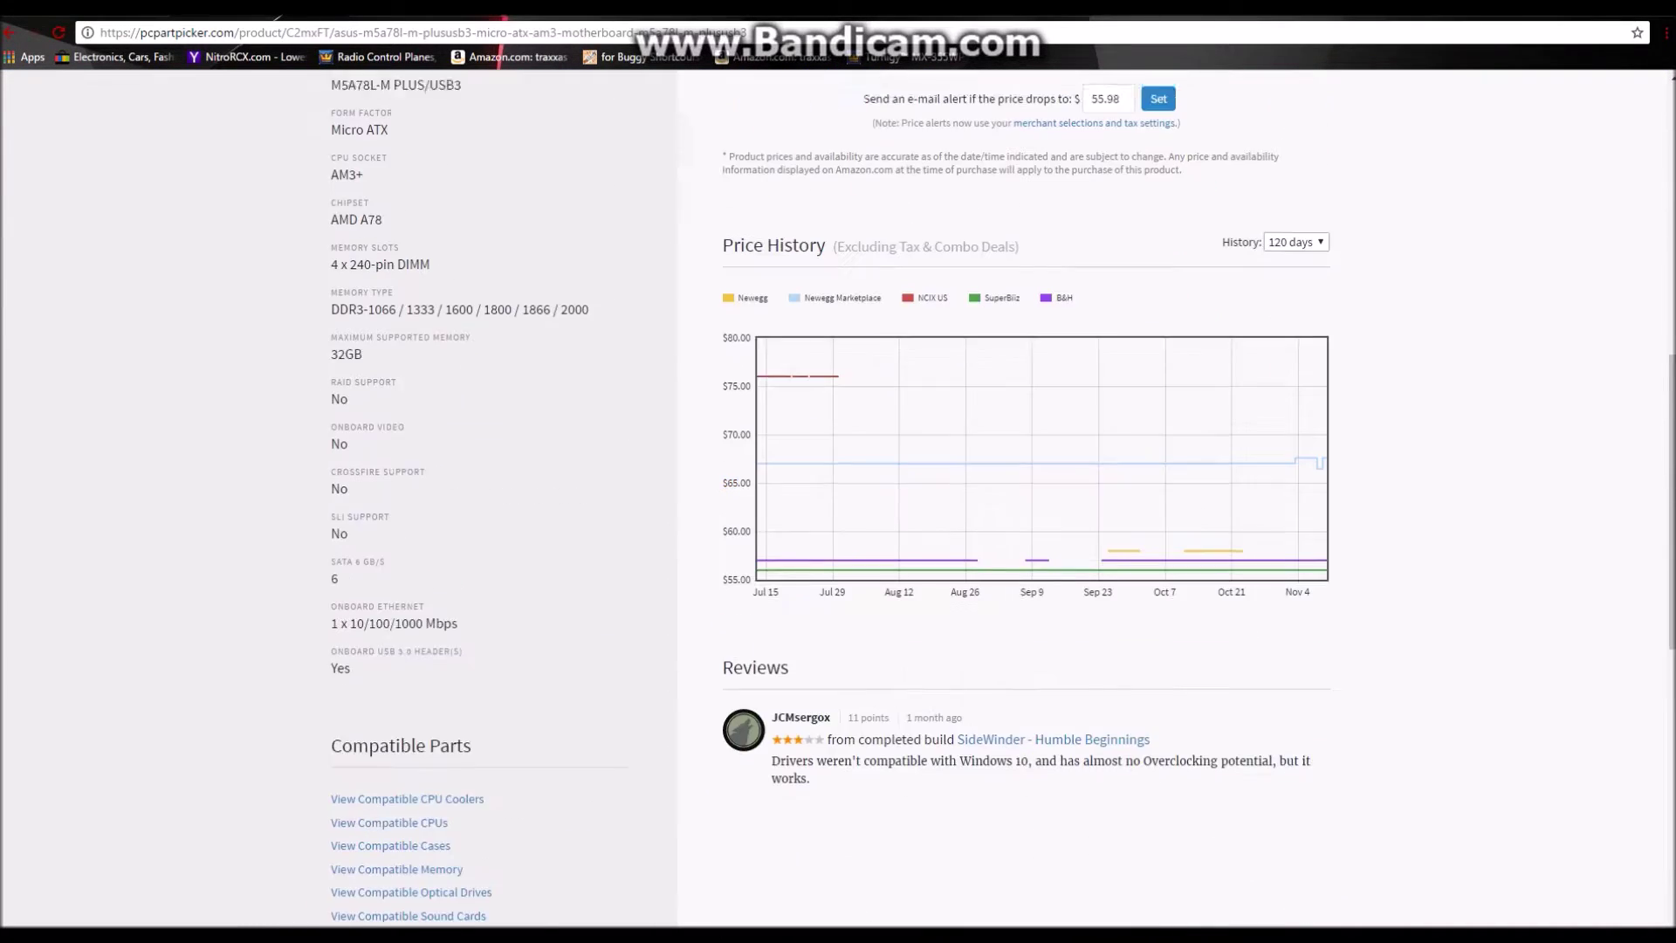
{"action": "scroll", "coordinate": [837, 498], "scroll_direction": "up", "scroll_amount": 5}
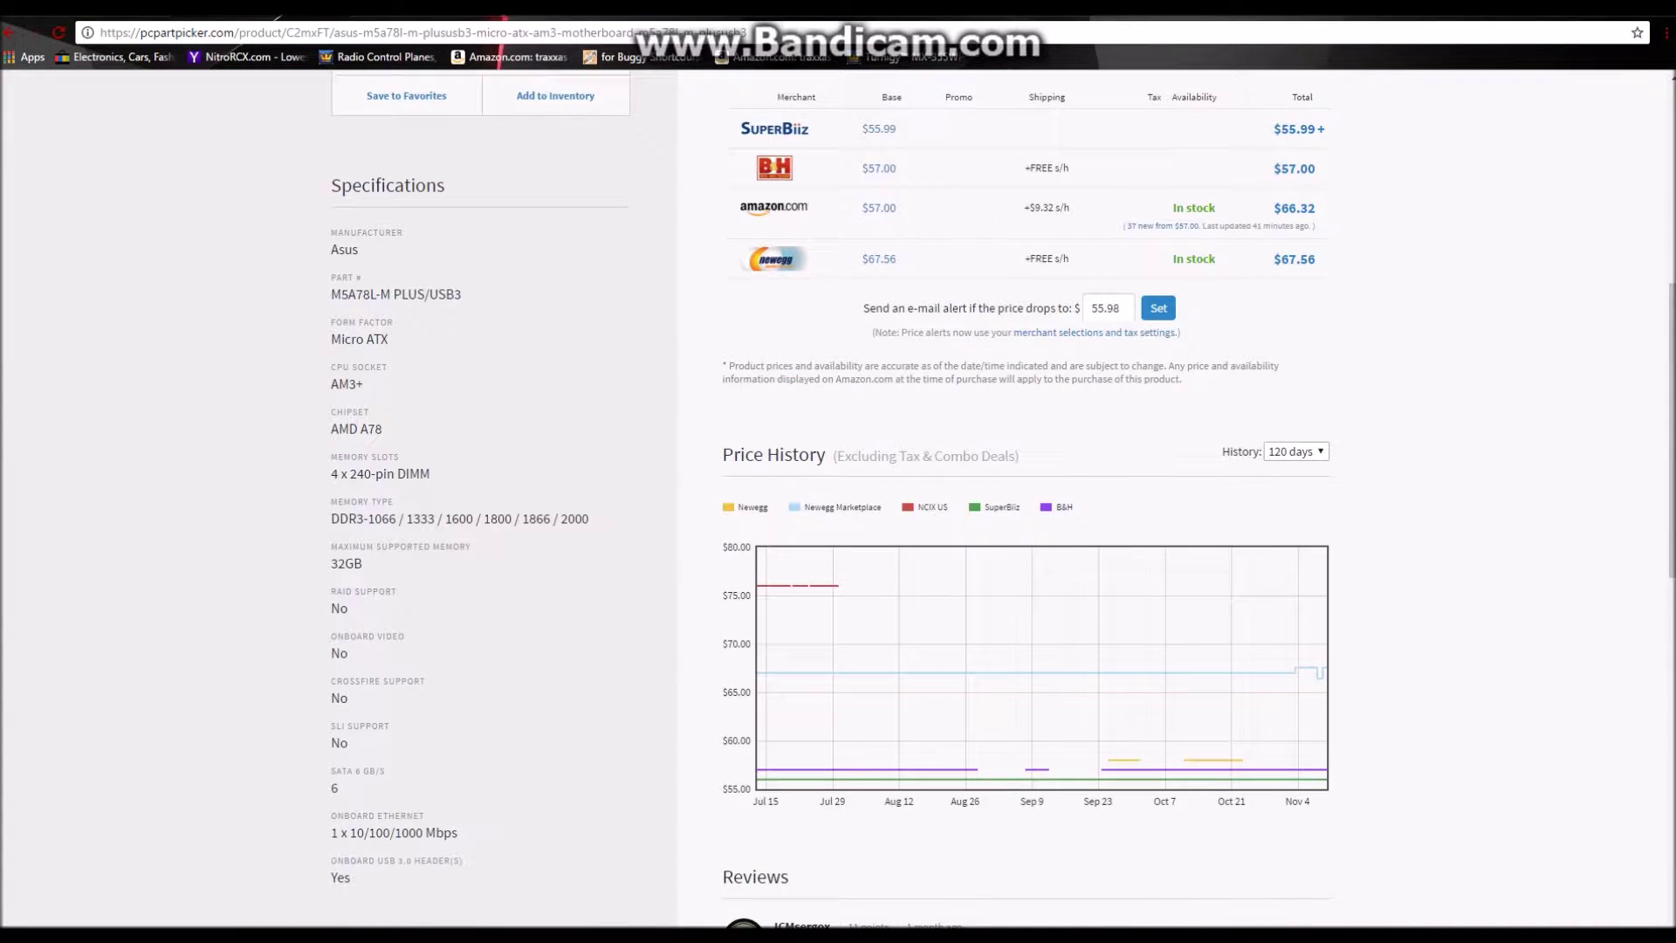
Step: Highlight the motherboard's memory type, maximum supported memory and CPU socket in its specifications
{"action": "left_click_drag", "start_coordinate": [524, 569], "coordinate": [651, 562]}
{"action": "left_click", "coordinate": [651, 563]}
{"action": "left_click_drag", "start_coordinate": [368, 564], "coordinate": [591, 522]}
{"action": "left_click", "coordinate": [339, 564]}
{"action": "left_click", "coordinate": [591, 522]}
{"action": "left_click_drag", "start_coordinate": [364, 412], "coordinate": [325, 384]}
{"action": "left_click", "coordinate": [364, 385]}
{"action": "left_click", "coordinate": [349, 385]}
{"action": "scroll", "coordinate": [349, 385], "scroll_direction": "up", "scroll_amount": 1}
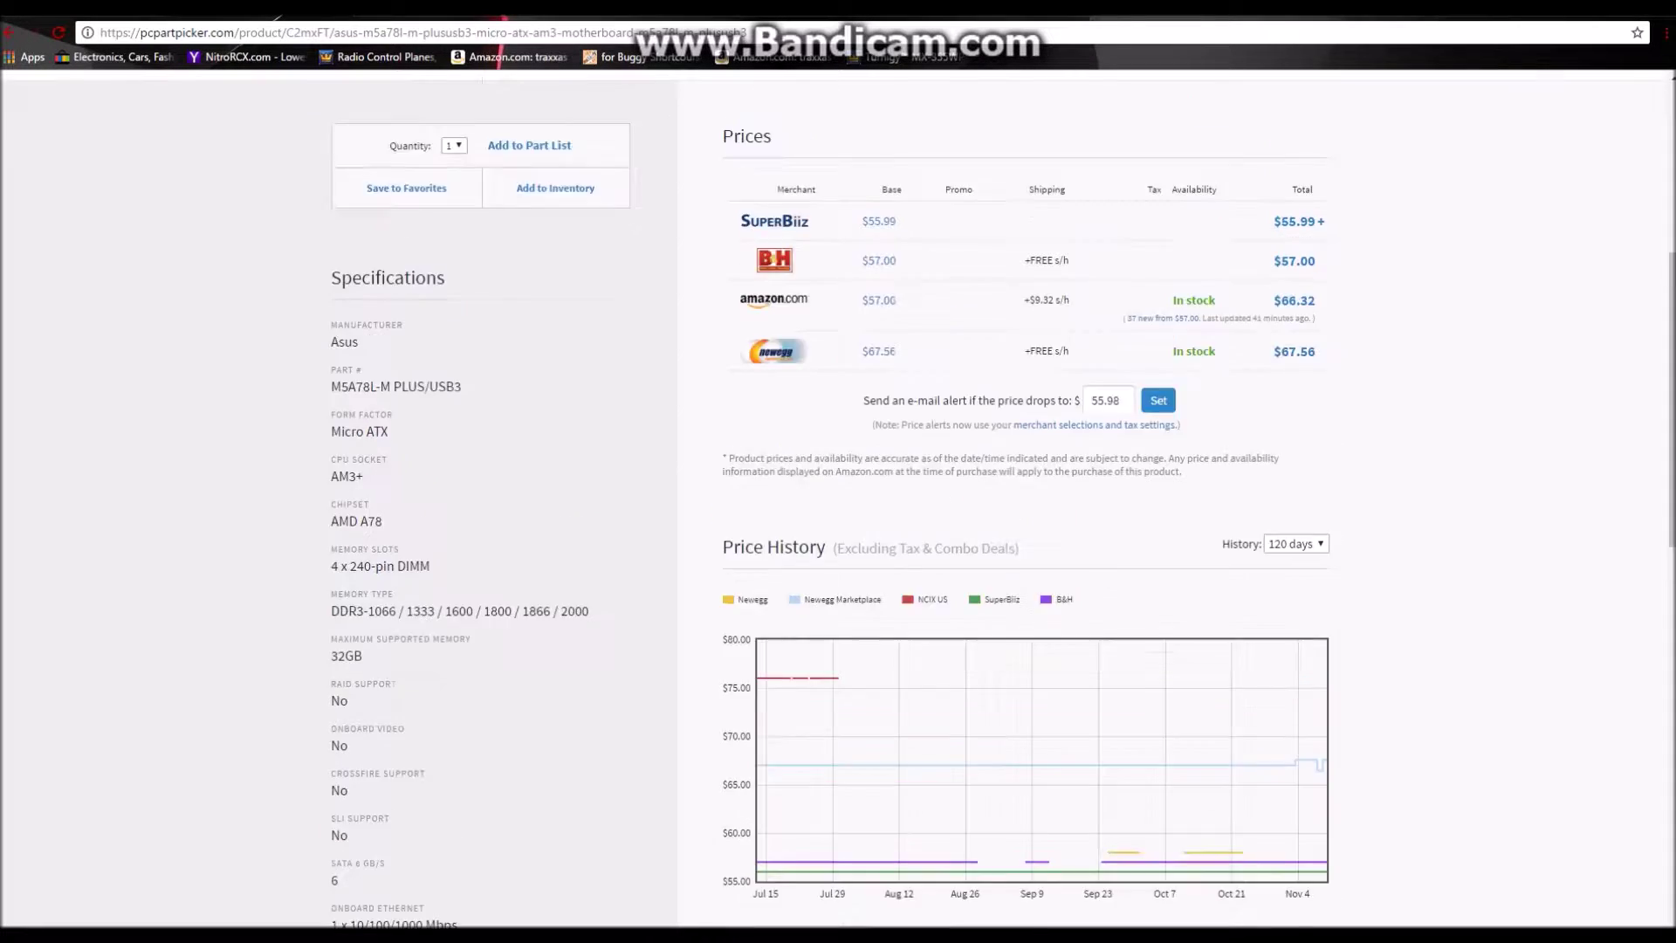
Step: Highlight the motherboard's form factor in its specifications and return to the part list
{"action": "scroll", "coordinate": [838, 498], "scroll_direction": "up", "scroll_amount": 2}
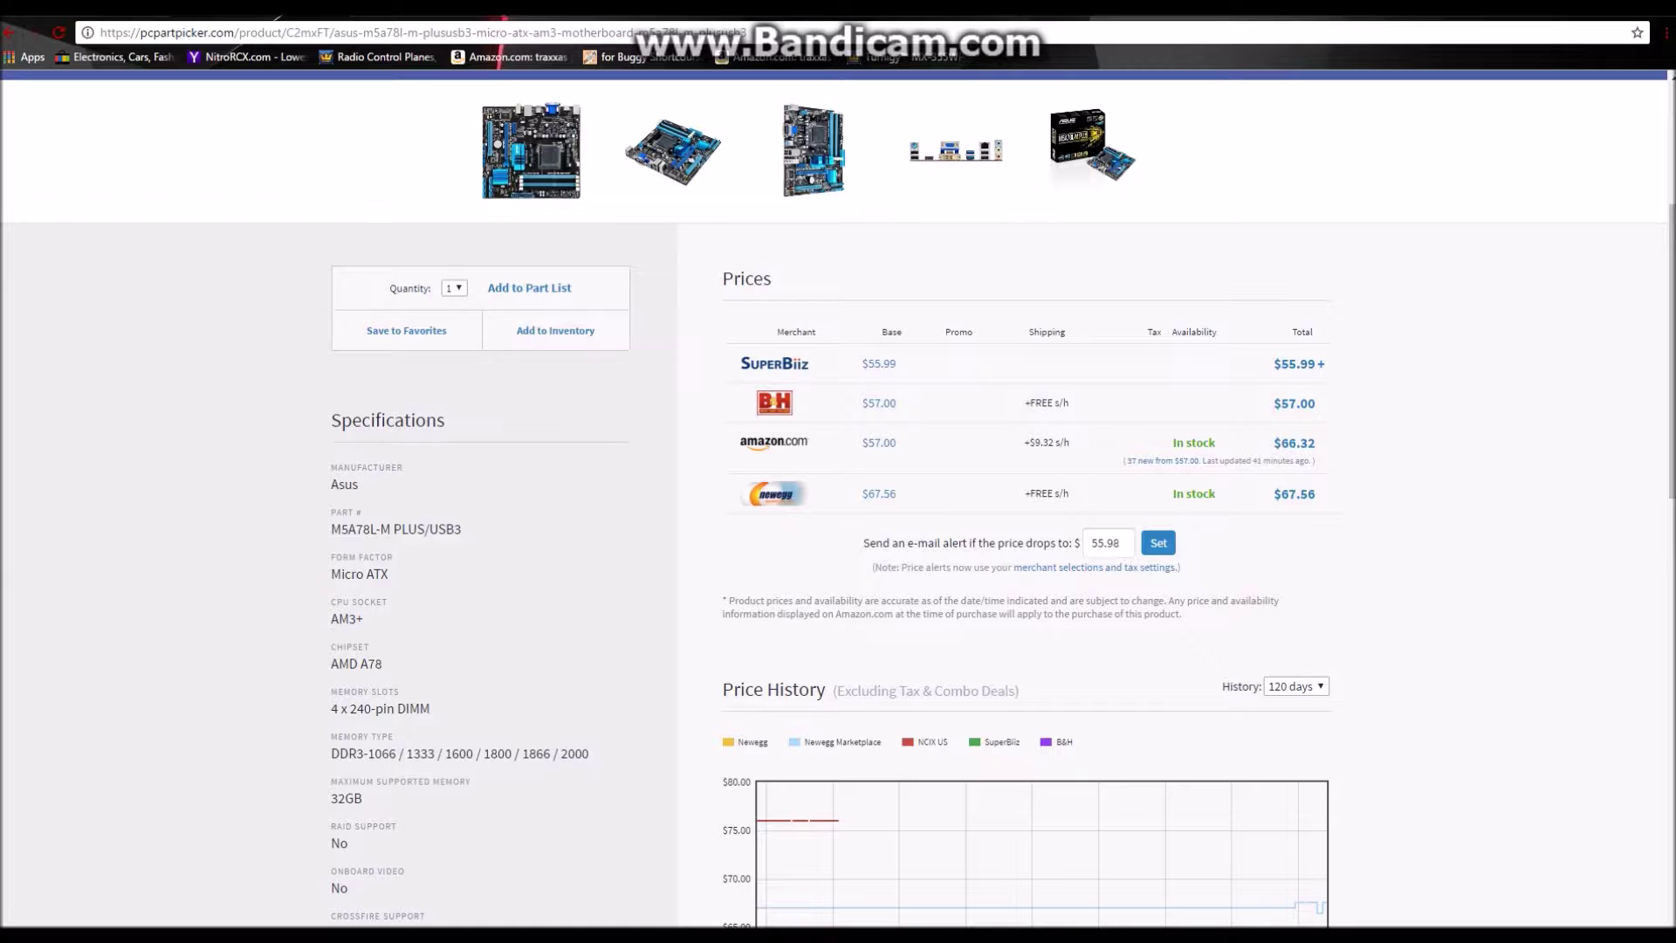
{"action": "left_click_drag", "start_coordinate": [389, 574], "coordinate": [325, 574]}
{"action": "left_click", "coordinate": [367, 574]}
{"action": "left_click", "coordinate": [349, 574]}
{"action": "key", "text": "alt+Left"}
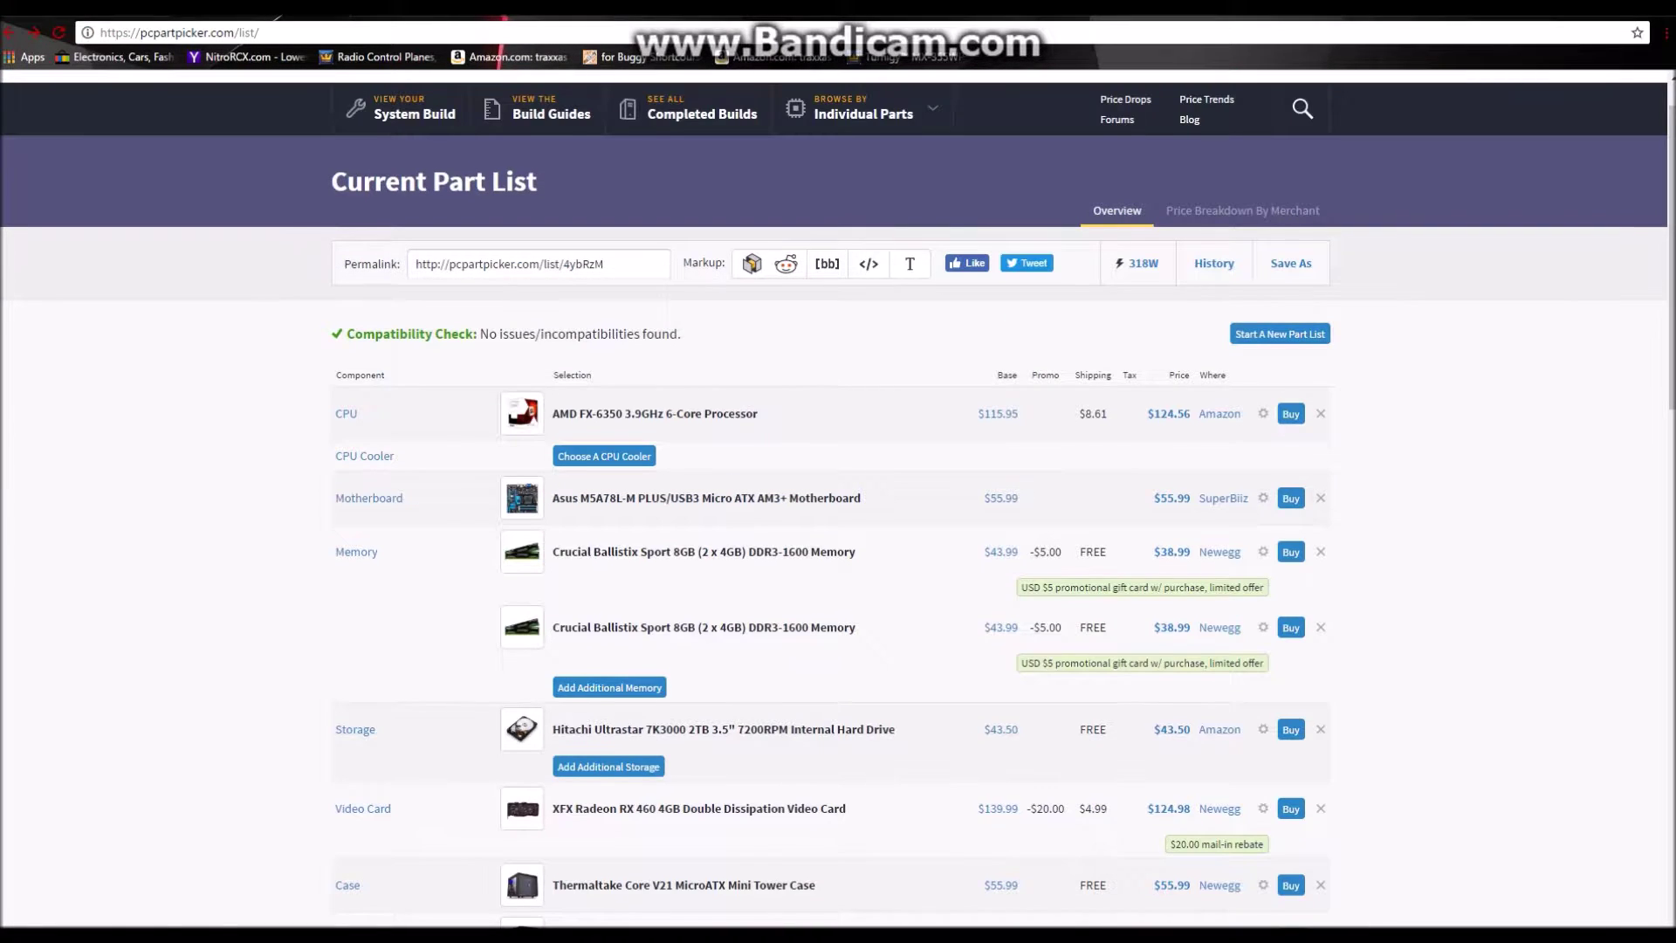
Step: Review the Crucial Ballistix Sport 8GB memory's prices and specifications on its page, and return to the part list's storage and video card entries
{"action": "scroll", "coordinate": [838, 498], "scroll_direction": "down", "scroll_amount": 1}
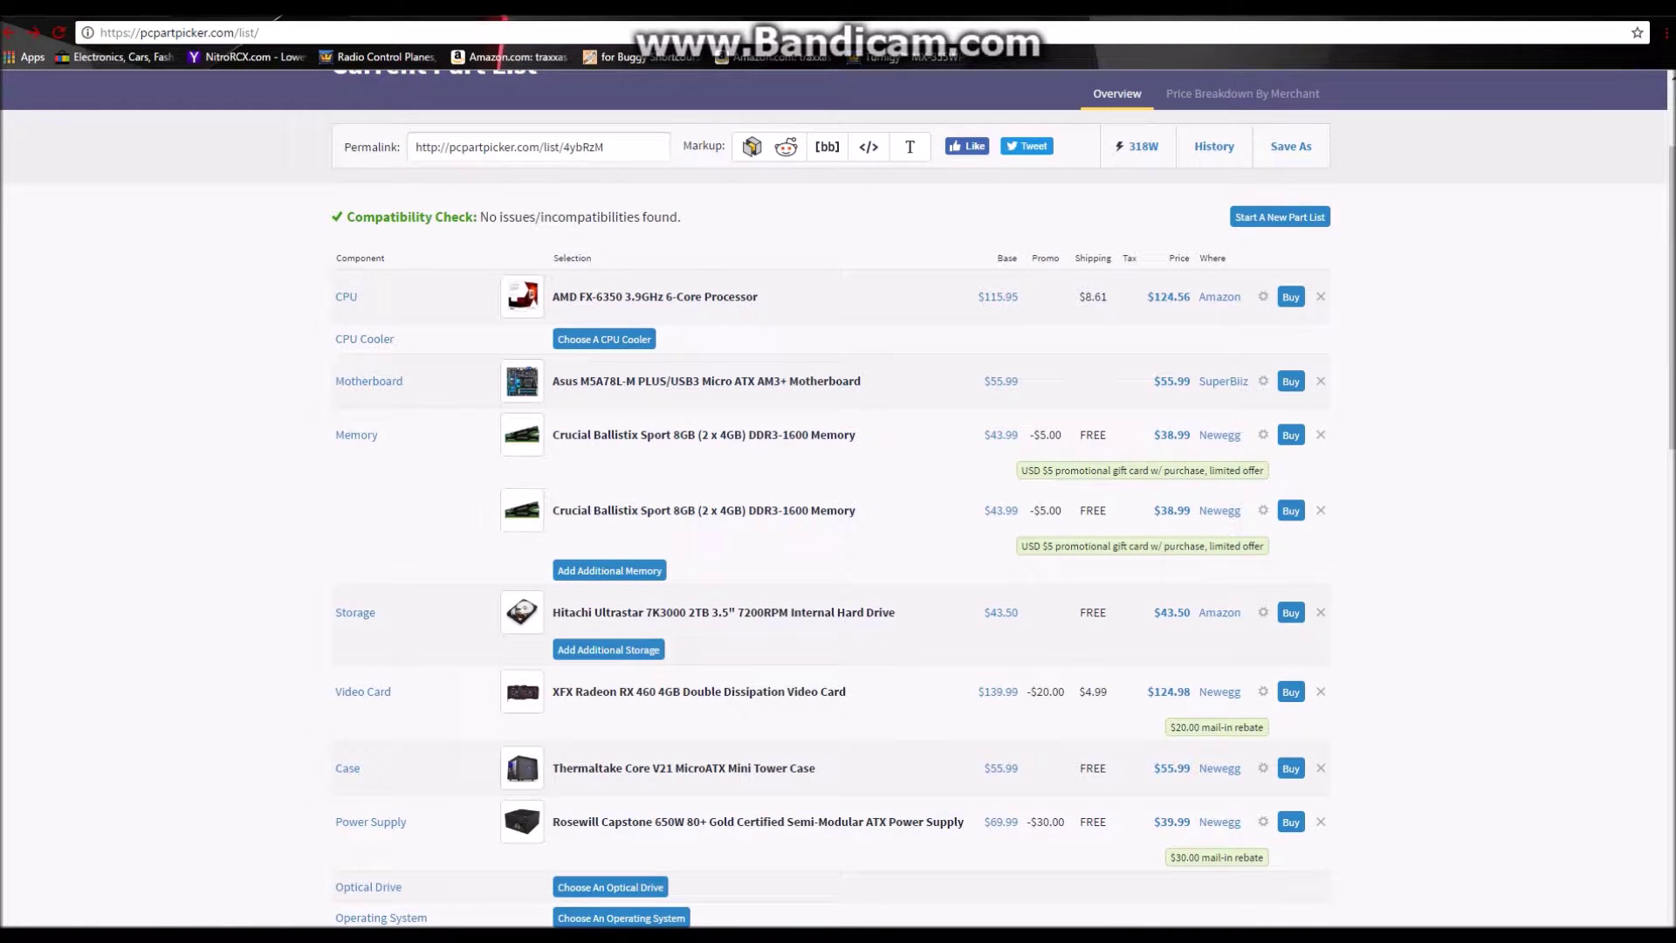
{"action": "left_click", "coordinate": [704, 435]}
{"action": "scroll", "coordinate": [838, 498], "scroll_direction": "down", "scroll_amount": 4}
{"action": "scroll", "coordinate": [838, 498], "scroll_direction": "down", "scroll_amount": 2}
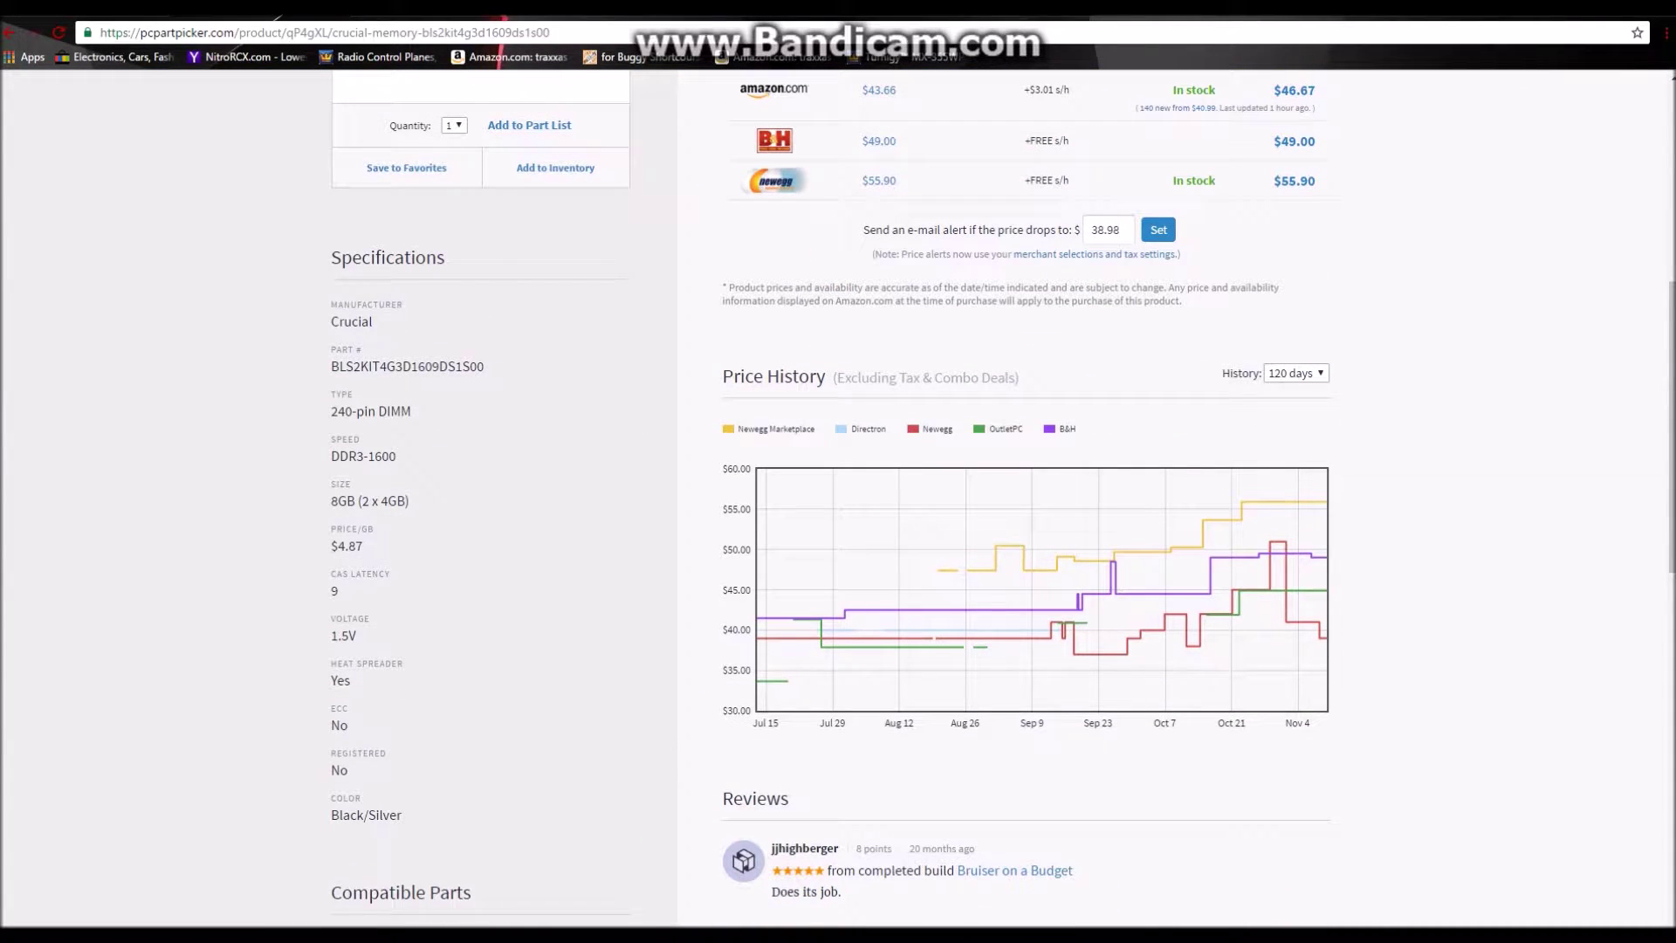
{"action": "scroll", "coordinate": [838, 498], "scroll_direction": "up", "scroll_amount": 3}
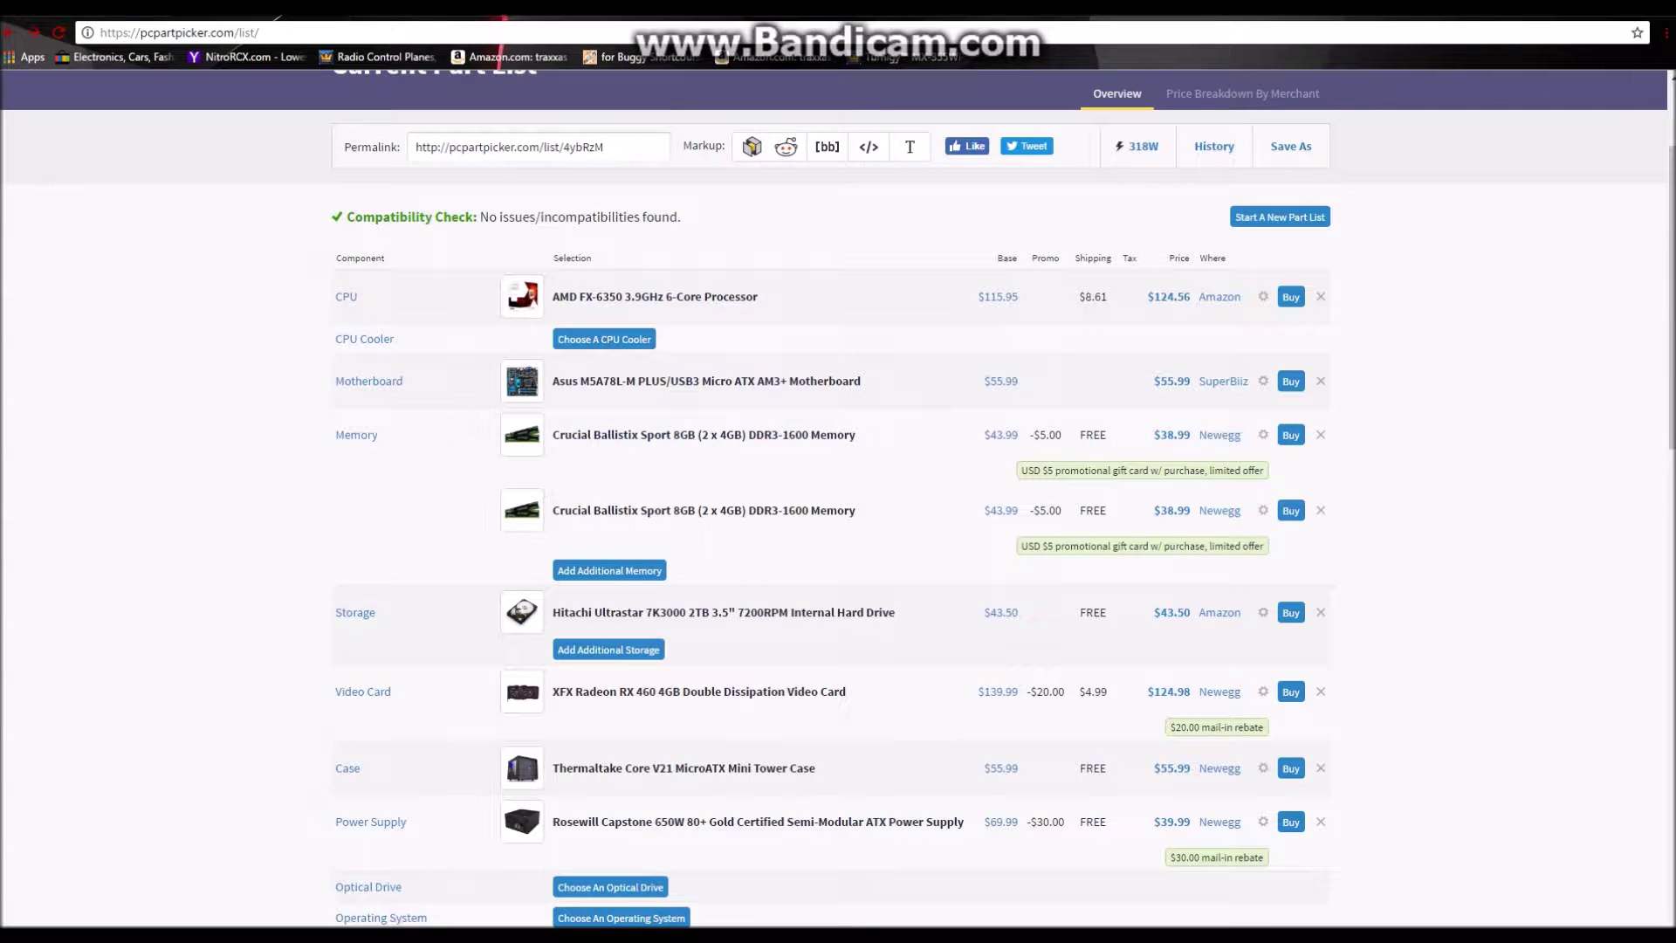
{"action": "left_click", "coordinate": [703, 435]}
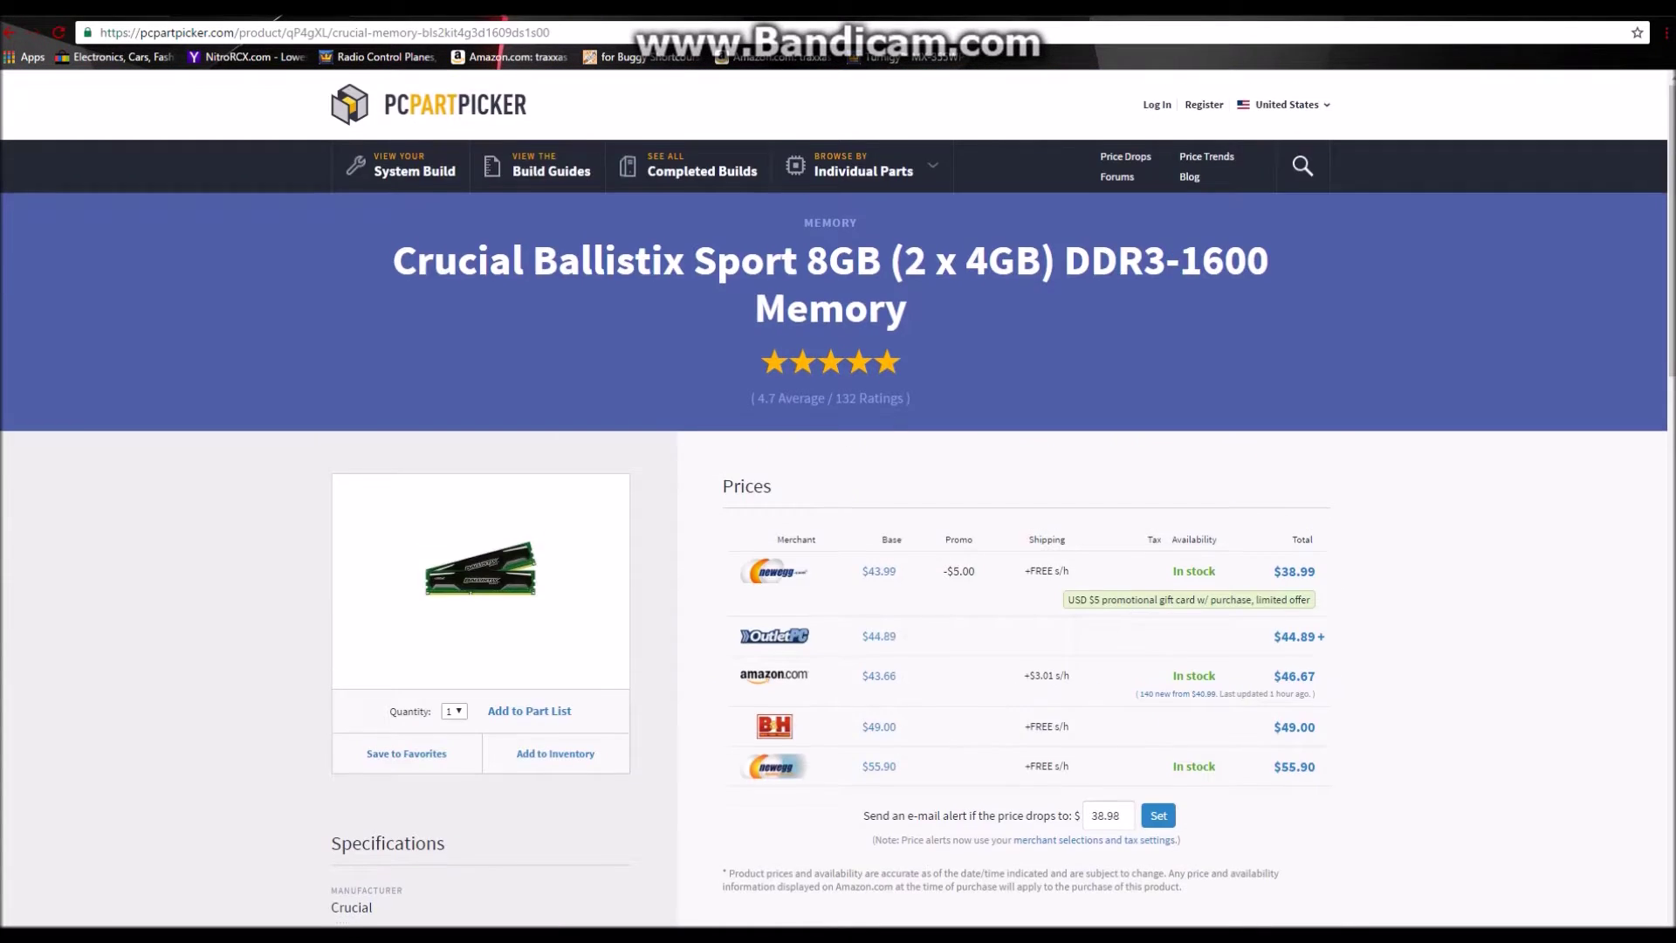
{"action": "scroll", "coordinate": [702, 434], "scroll_direction": "down", "scroll_amount": 4}
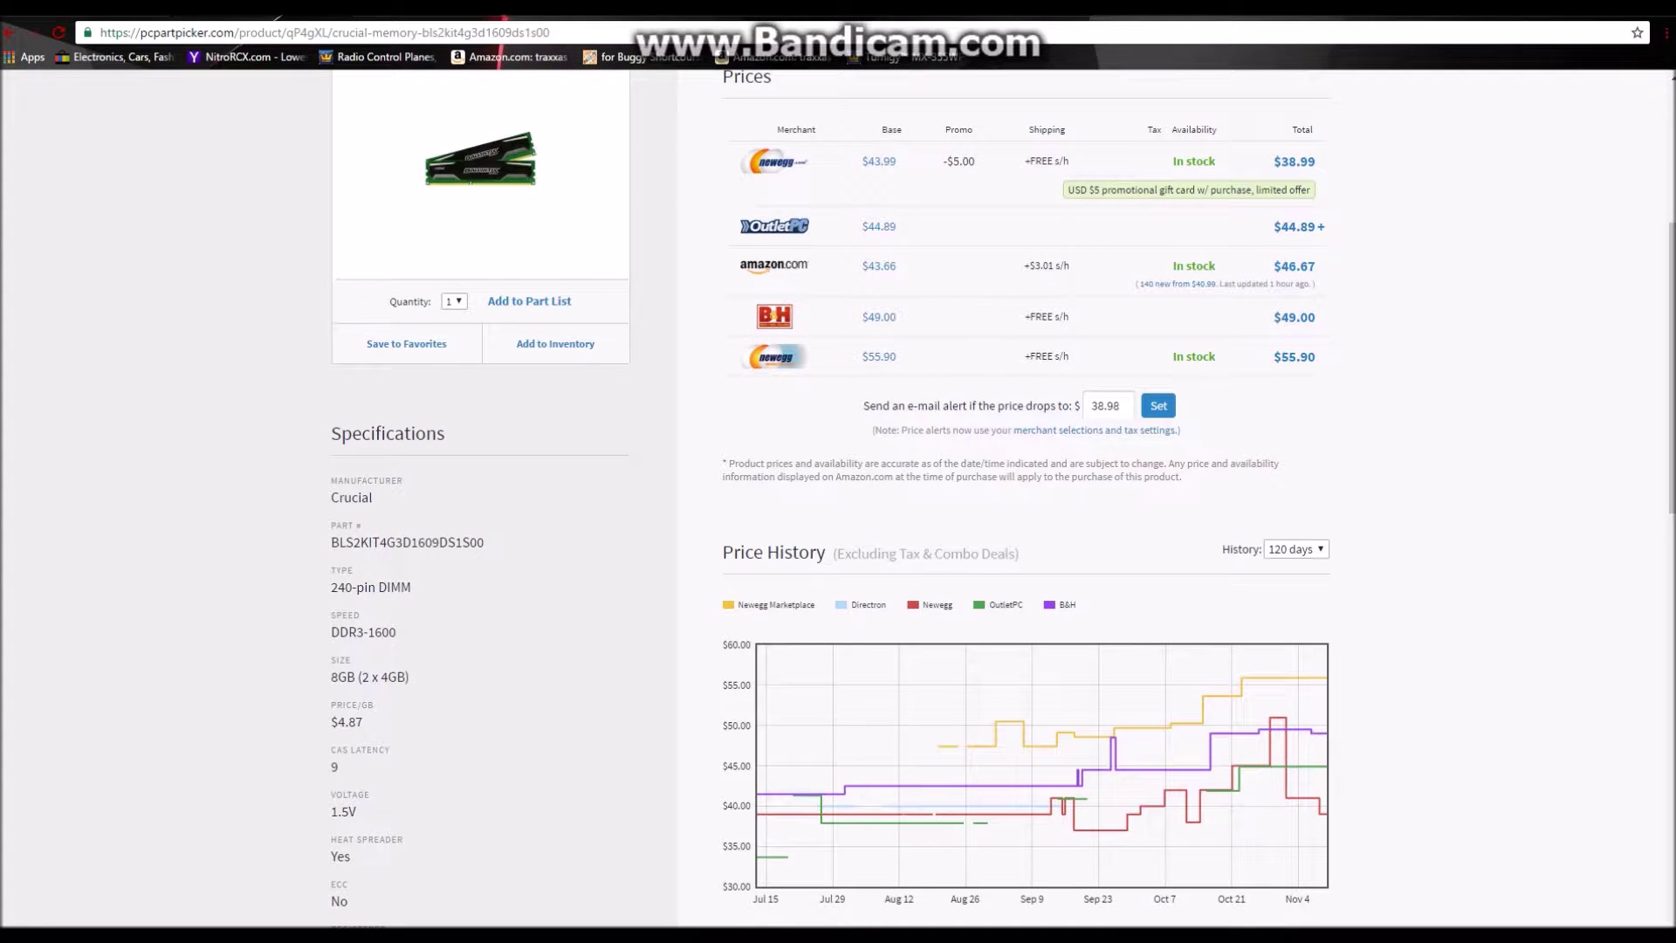
{"action": "scroll", "coordinate": [1004, 507], "scroll_direction": "down", "scroll_amount": 1}
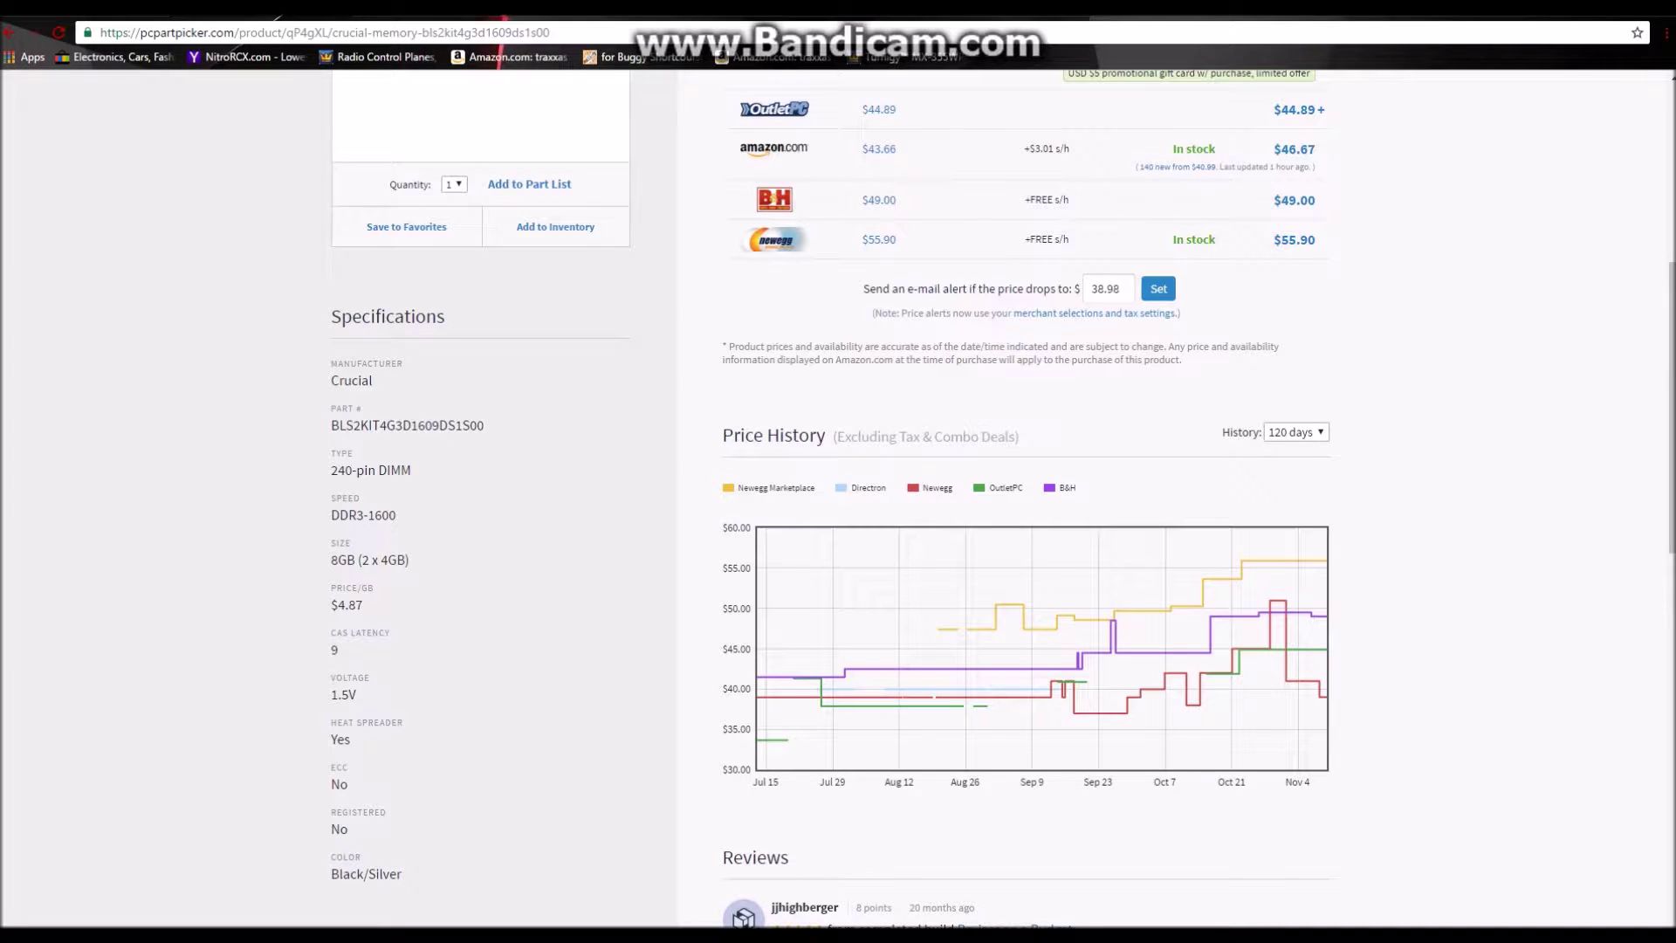
{"action": "scroll", "coordinate": [1004, 498], "scroll_direction": "up", "scroll_amount": 5}
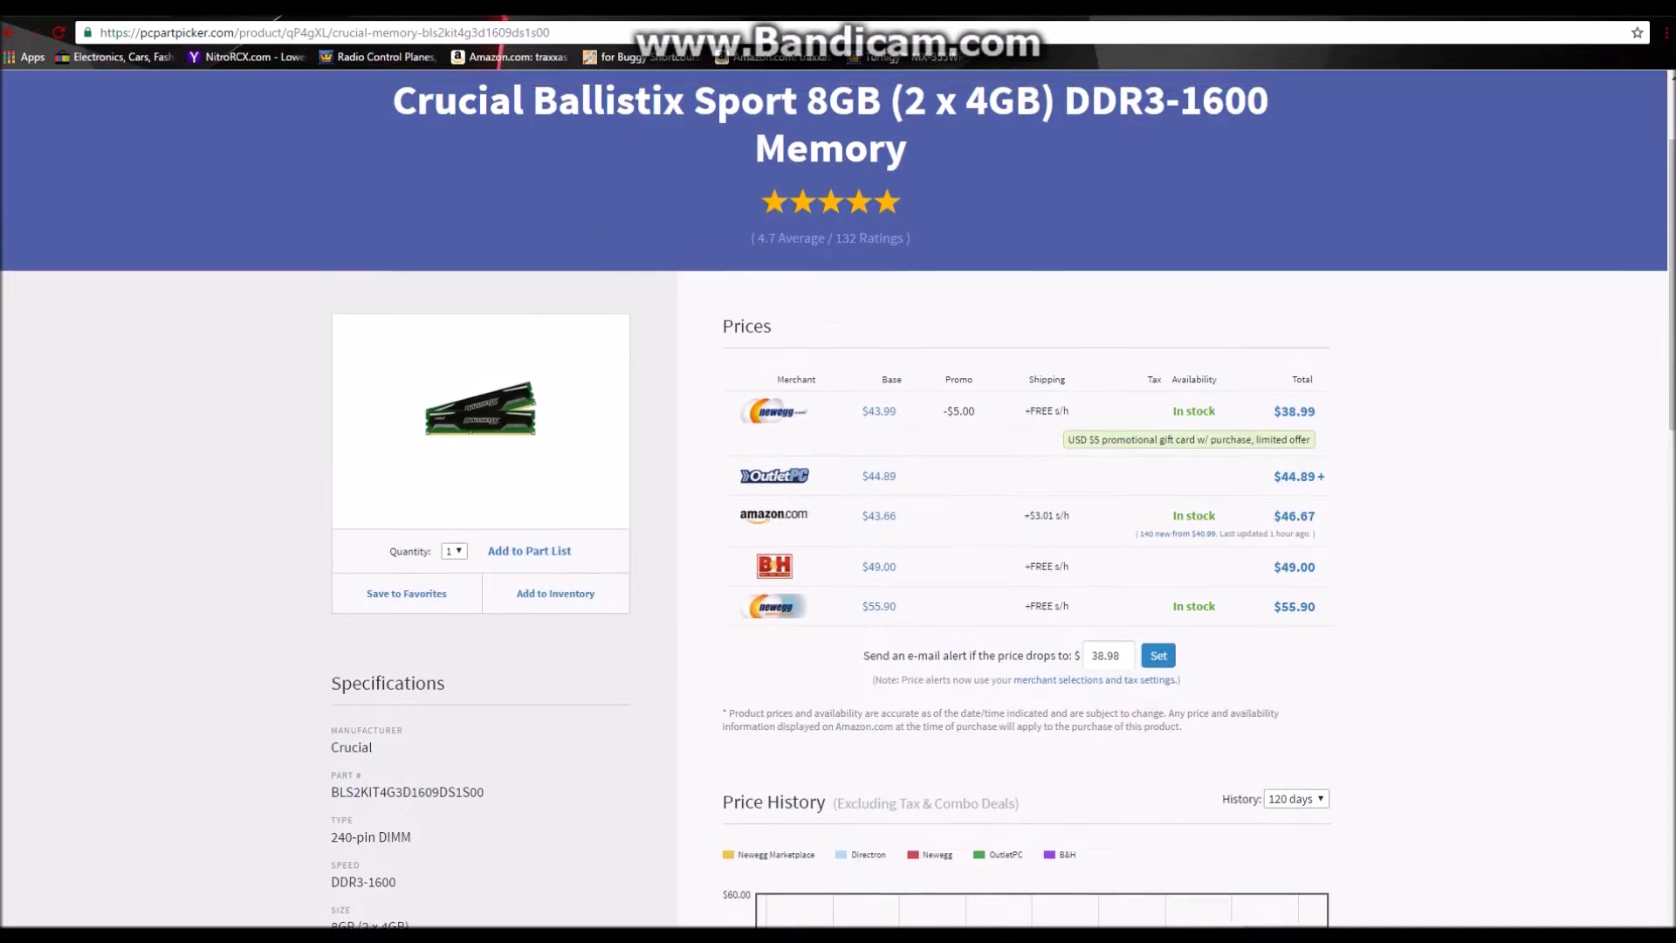
{"action": "key", "text": "alt+Left"}
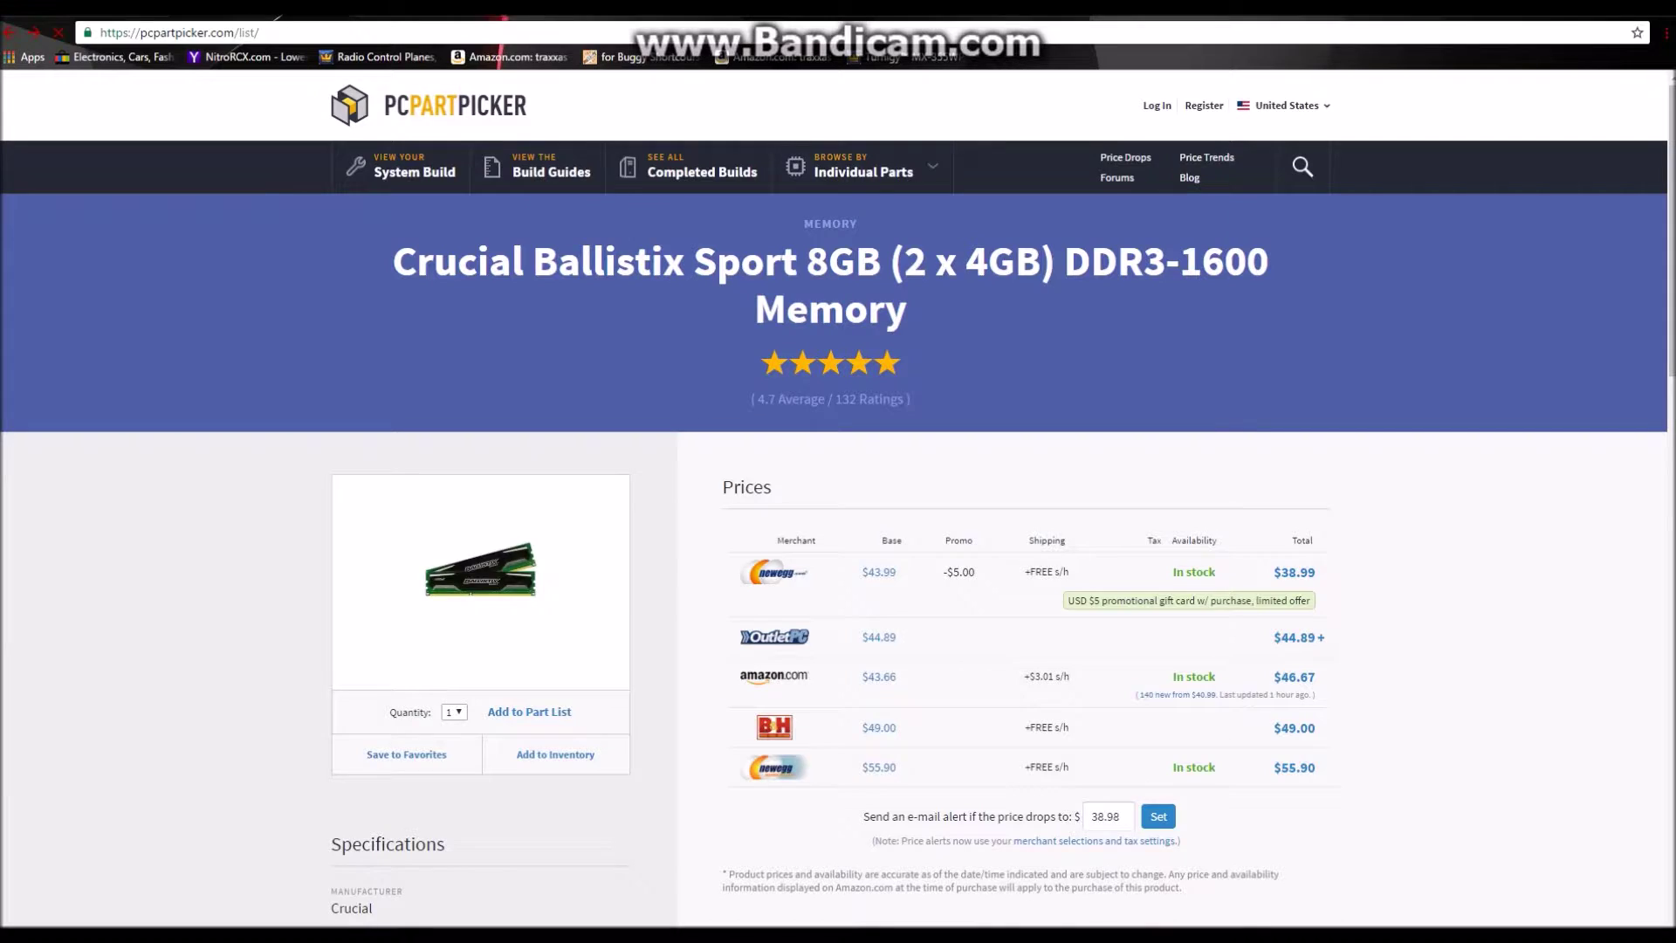
{"action": "scroll", "coordinate": [838, 497], "scroll_direction": "down", "scroll_amount": 2}
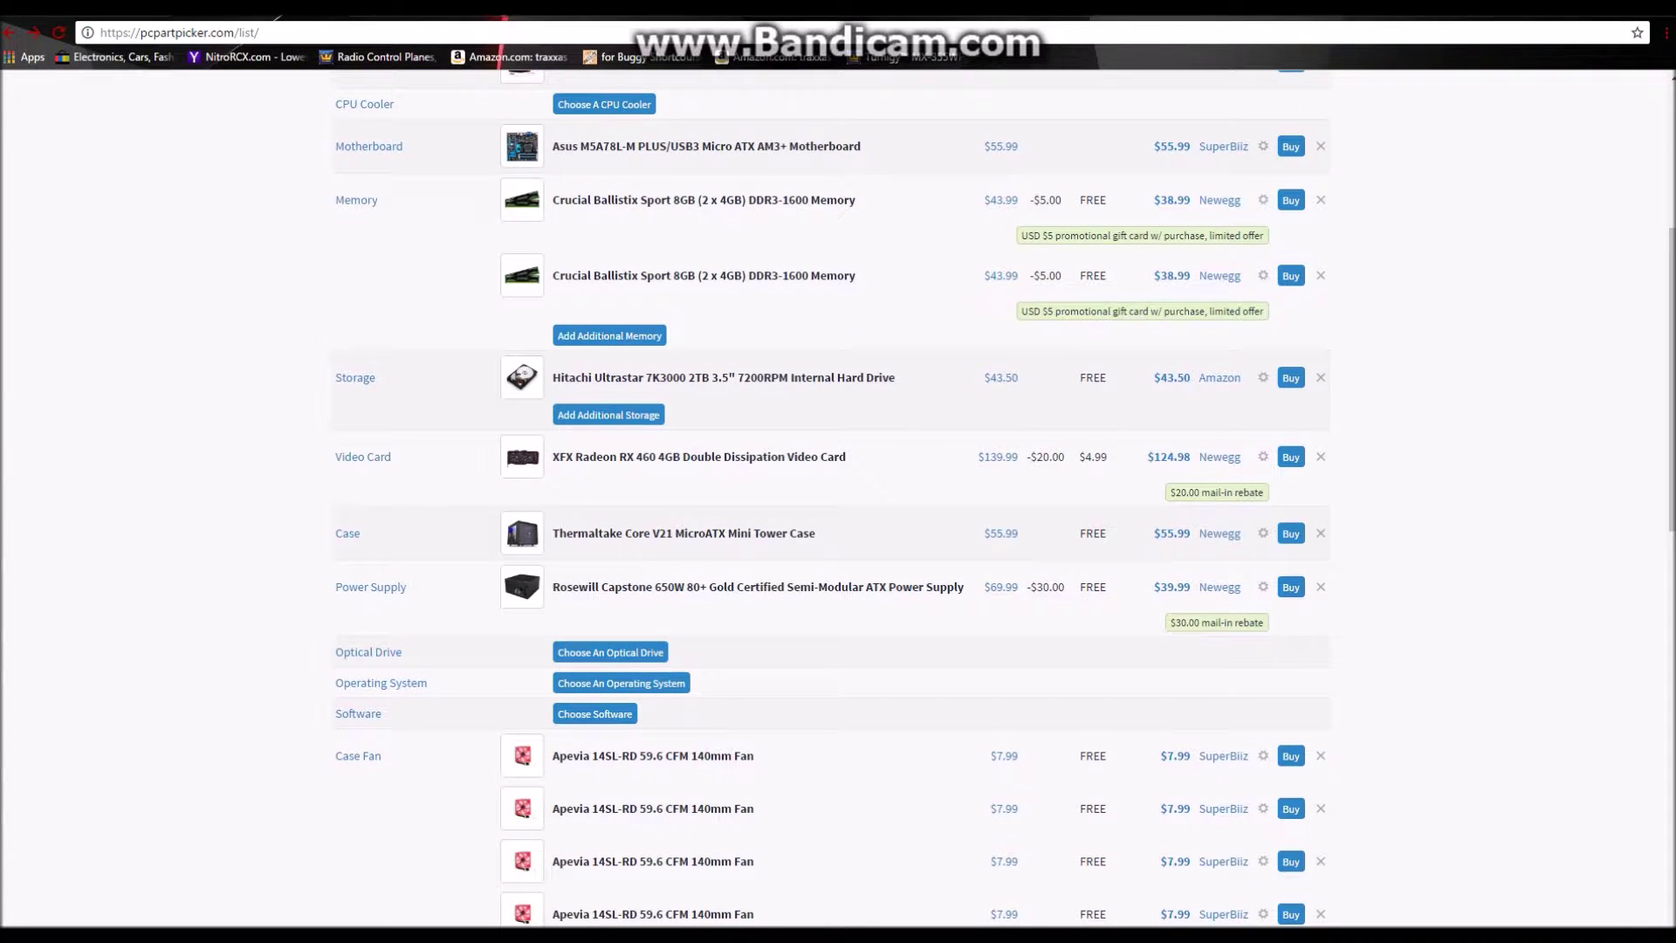
{"action": "scroll", "coordinate": [838, 497], "scroll_direction": "down", "scroll_amount": 1}
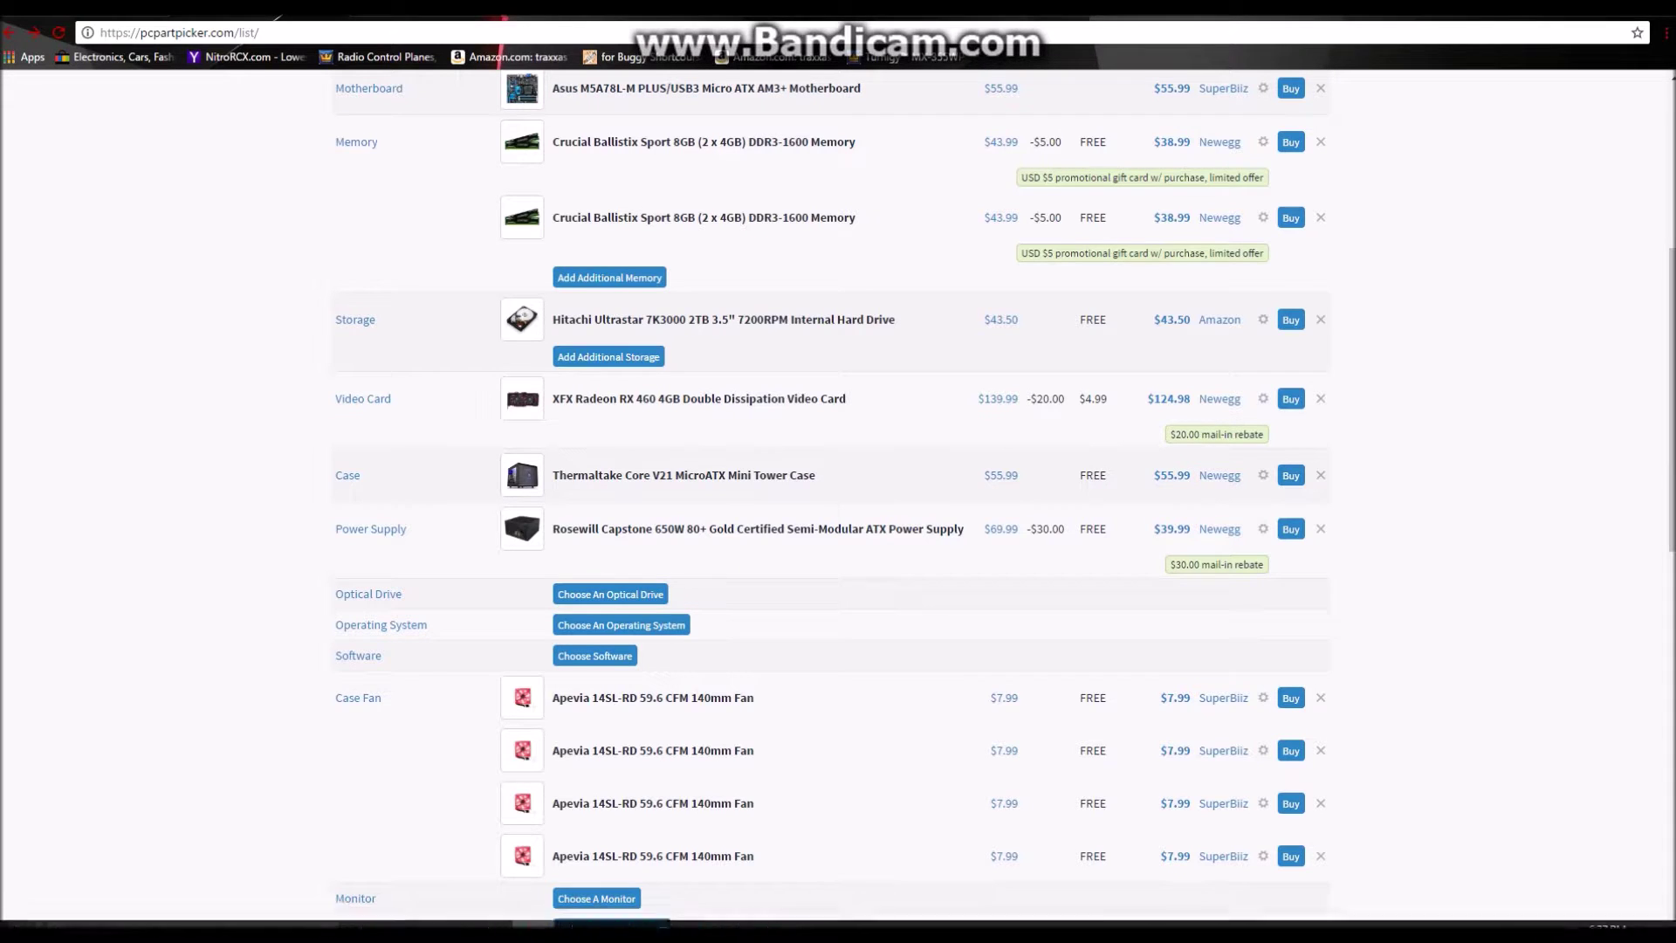
Step: Switch to the Windows Store, search for "forza", and look through the game and app results
{"action": "left_click", "coordinate": [490, 919]}
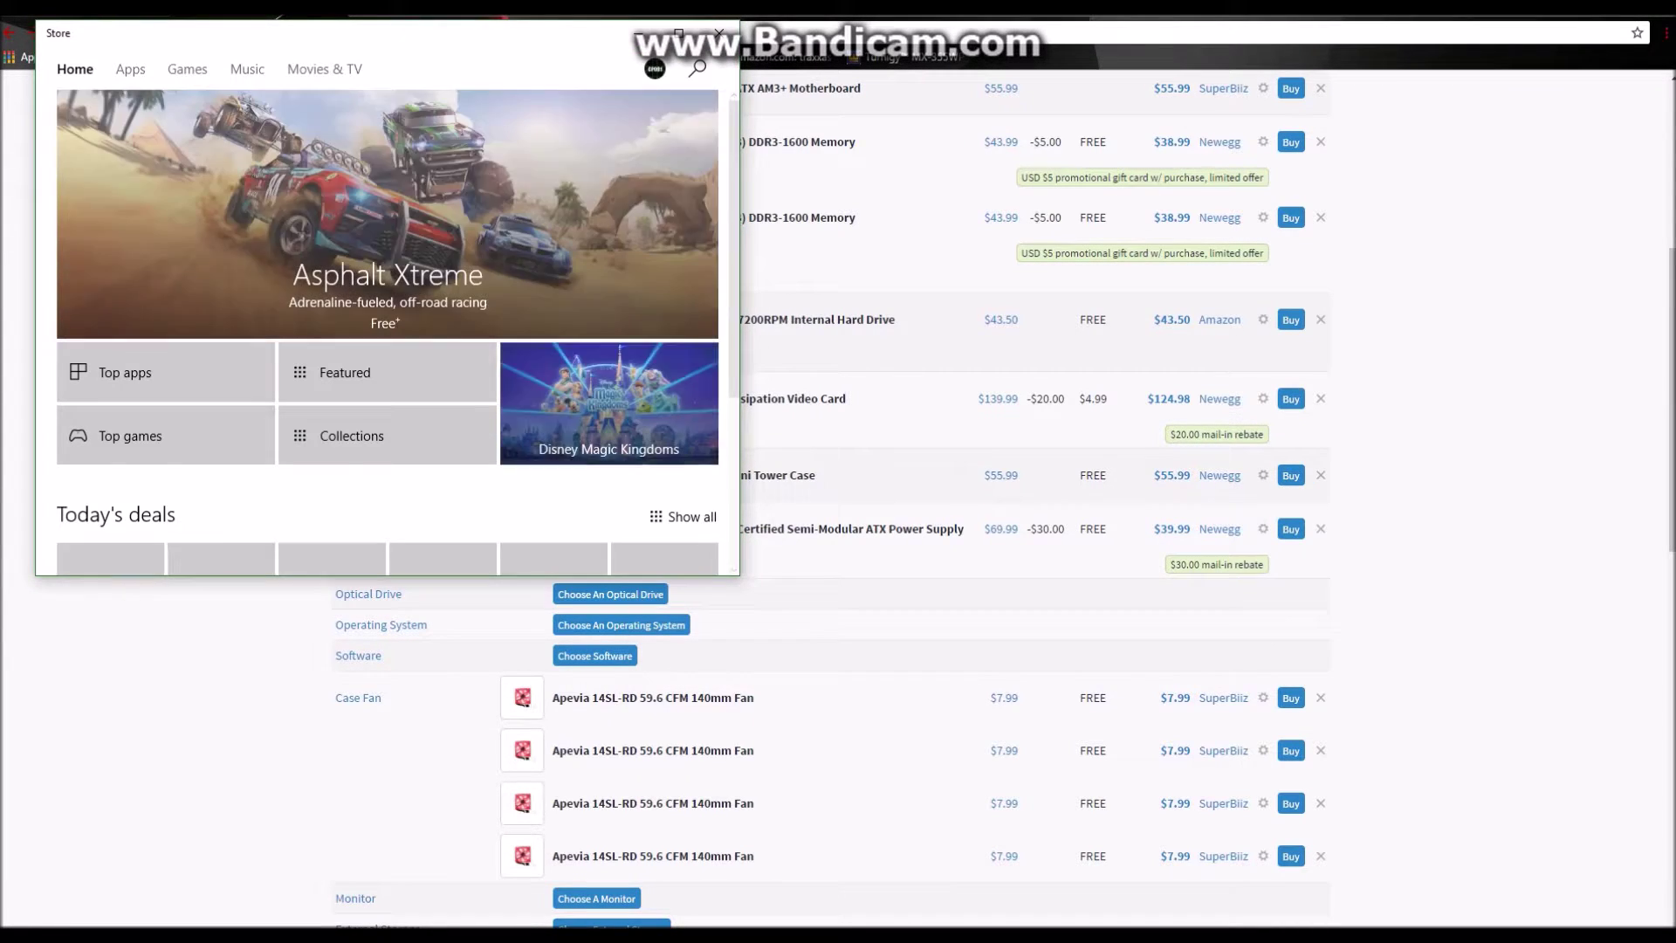
{"action": "left_click", "coordinate": [697, 69]}
{"action": "type", "text": "for"}
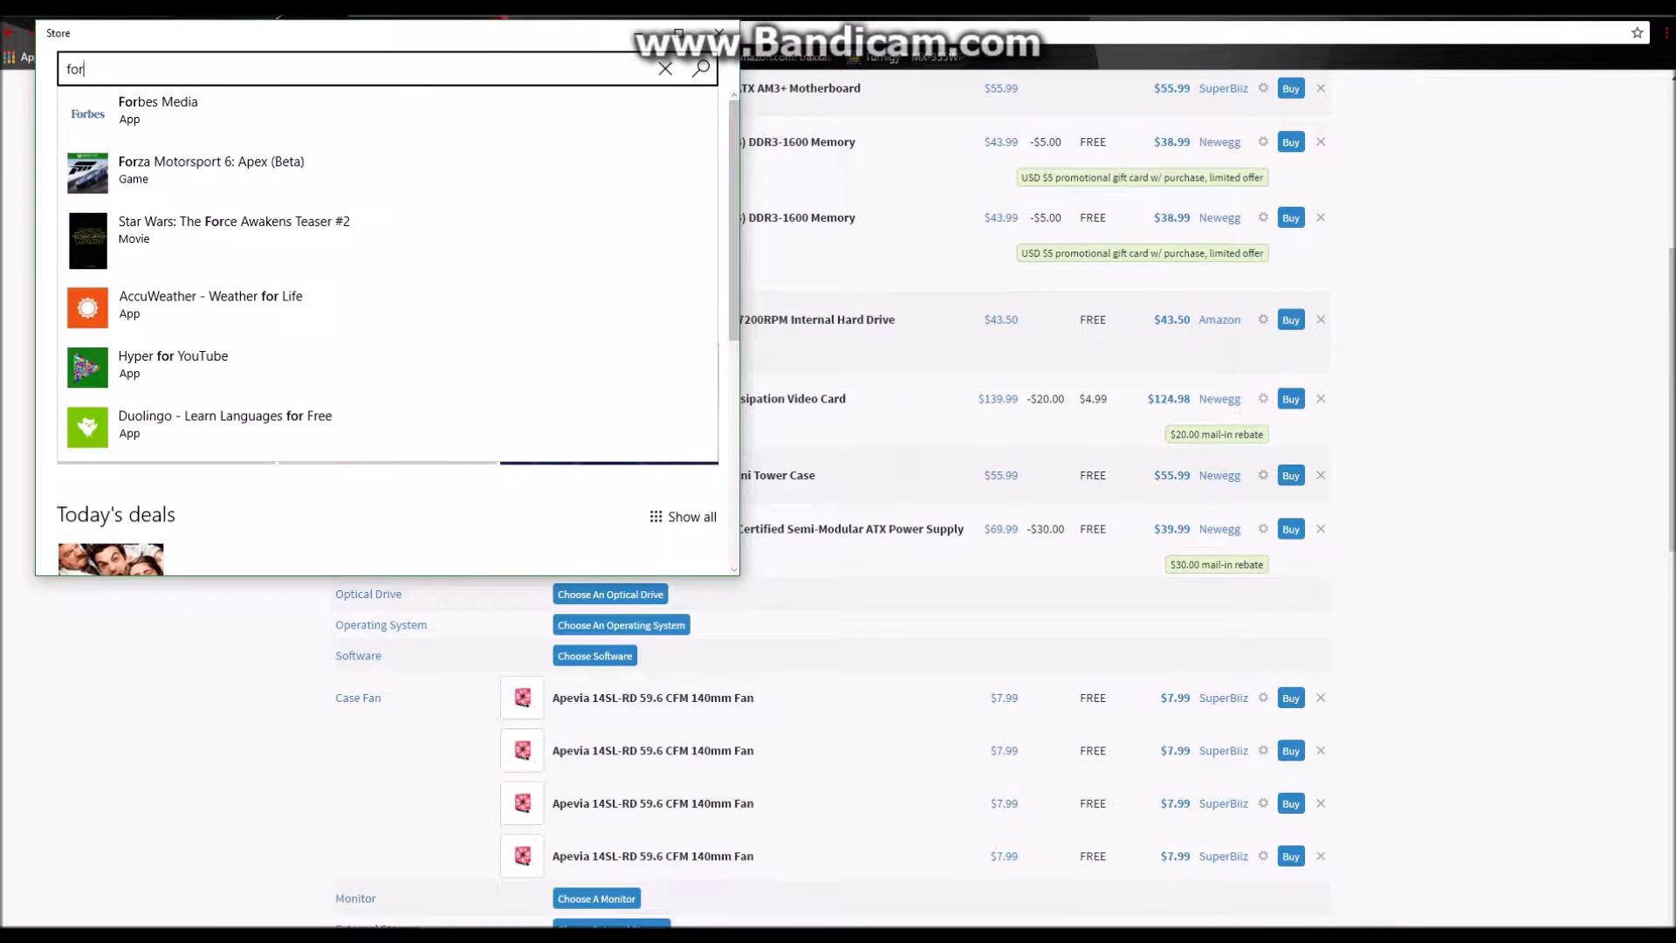
{"action": "type", "text": "za"}
{"action": "key", "text": "Return"}
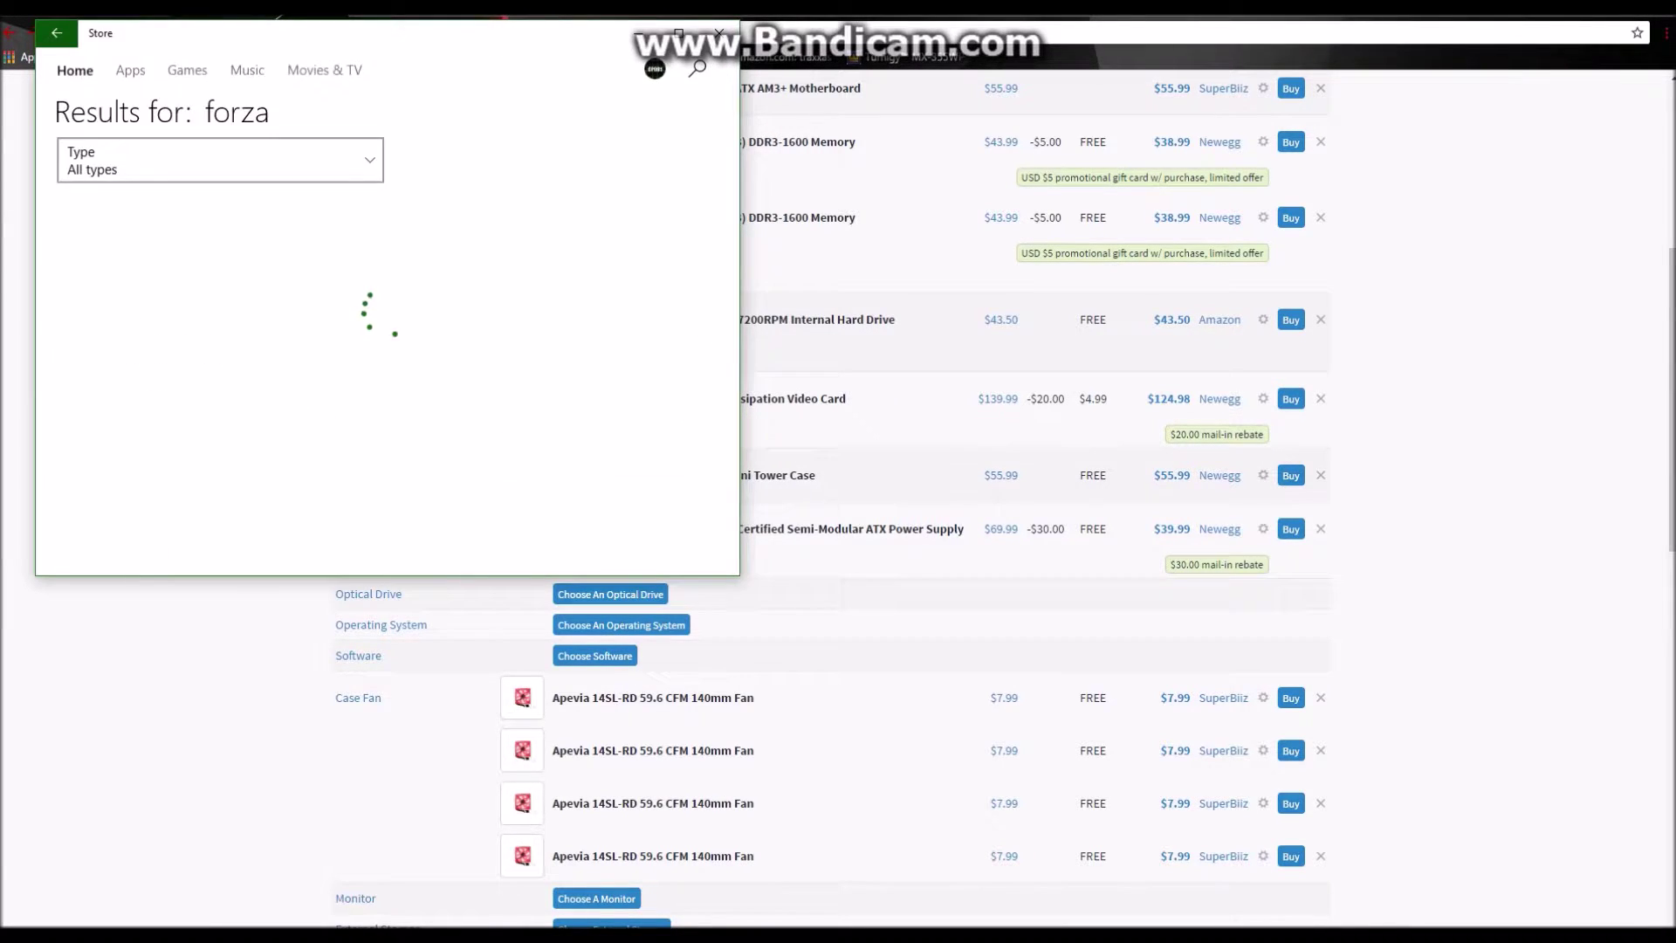
{"action": "scroll", "coordinate": [332, 262], "scroll_direction": "down", "scroll_amount": 5}
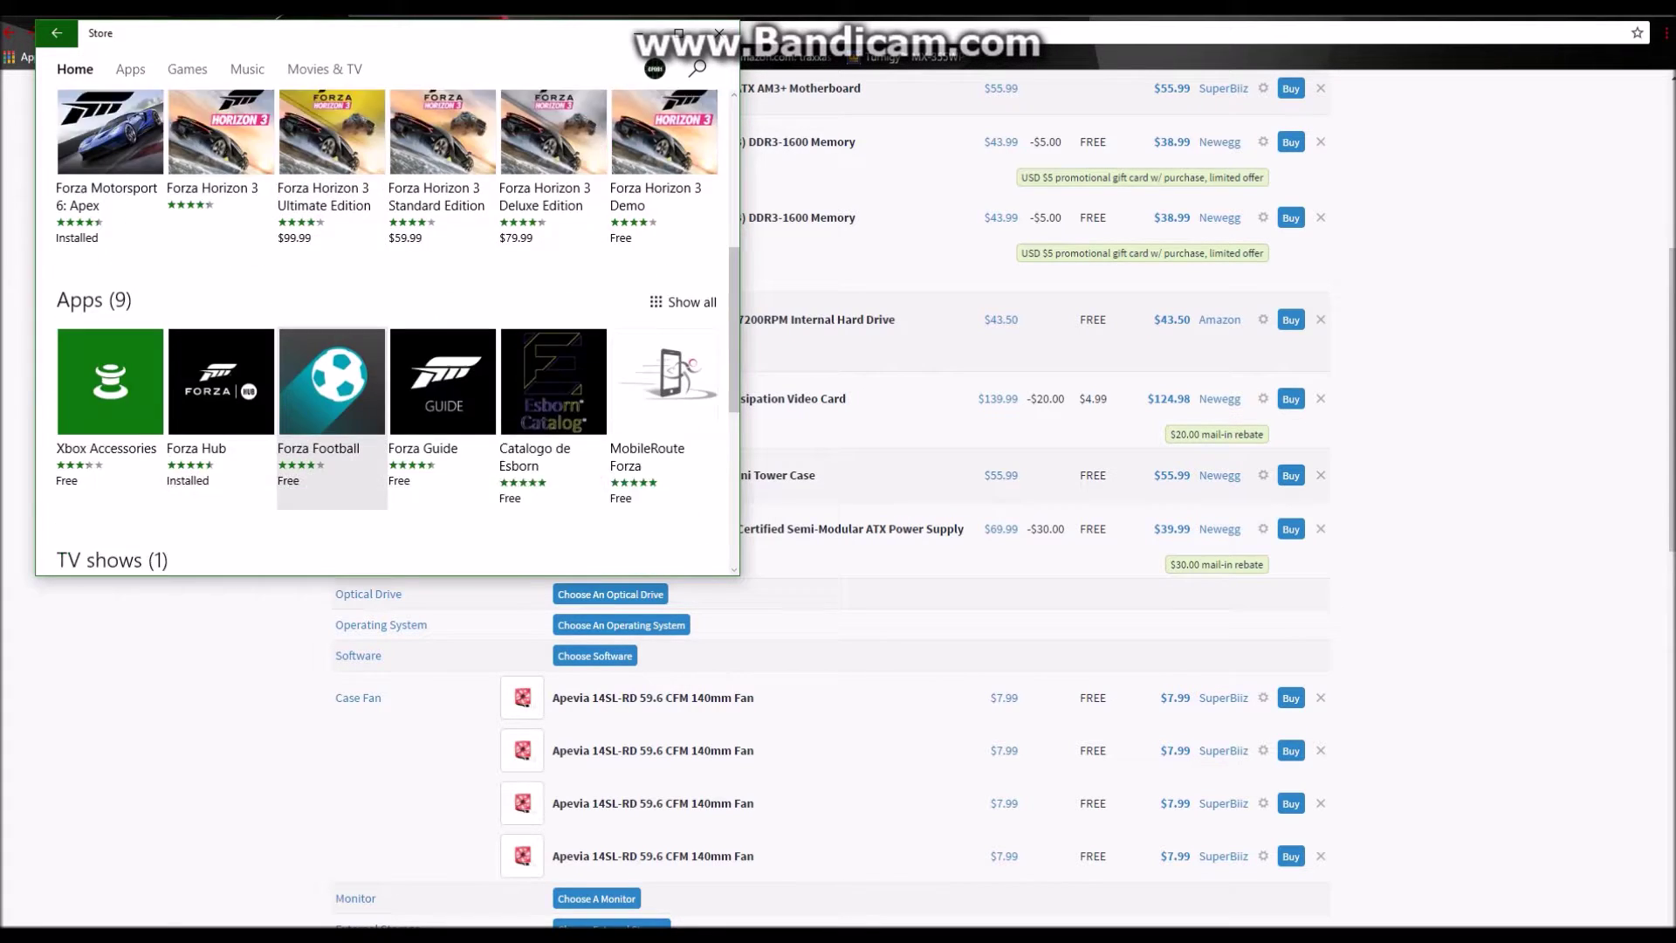
Step: View the Forza Motorsport 6: Apex page in the Store, close the Store and return to the PCPartPicker part list
{"action": "left_click", "coordinate": [110, 261]}
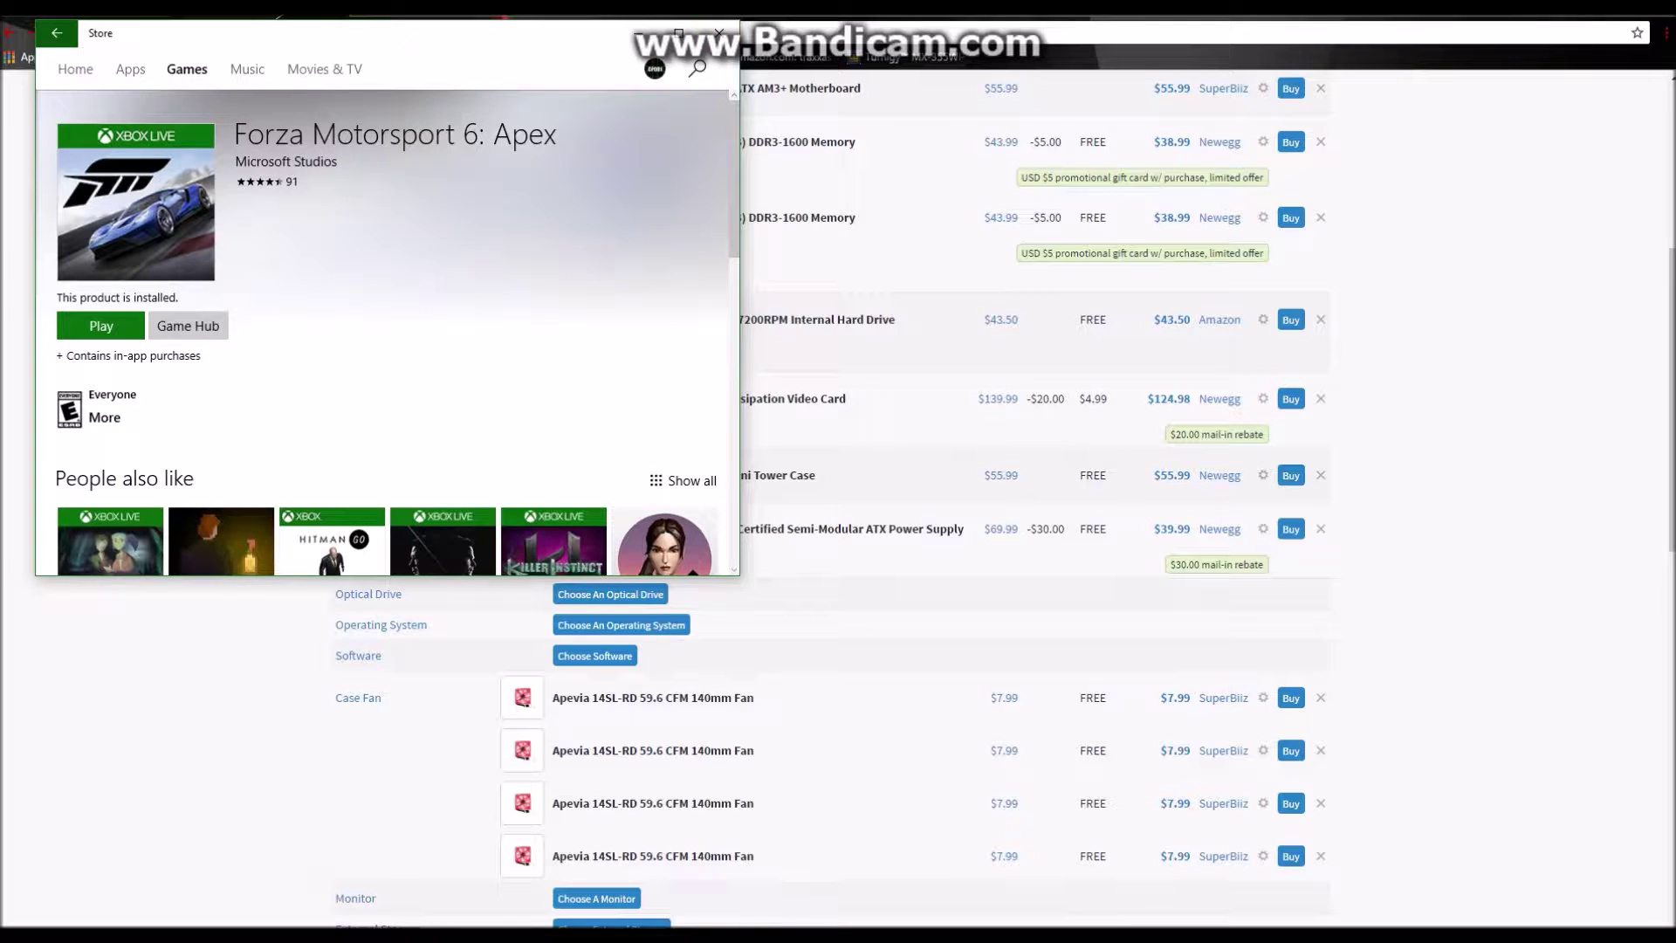
{"action": "scroll", "coordinate": [388, 333], "scroll_direction": "up", "scroll_amount": 1}
{"action": "left_click", "coordinate": [718, 33]}
{"action": "scroll", "coordinate": [829, 497], "scroll_direction": "up", "scroll_amount": 2}
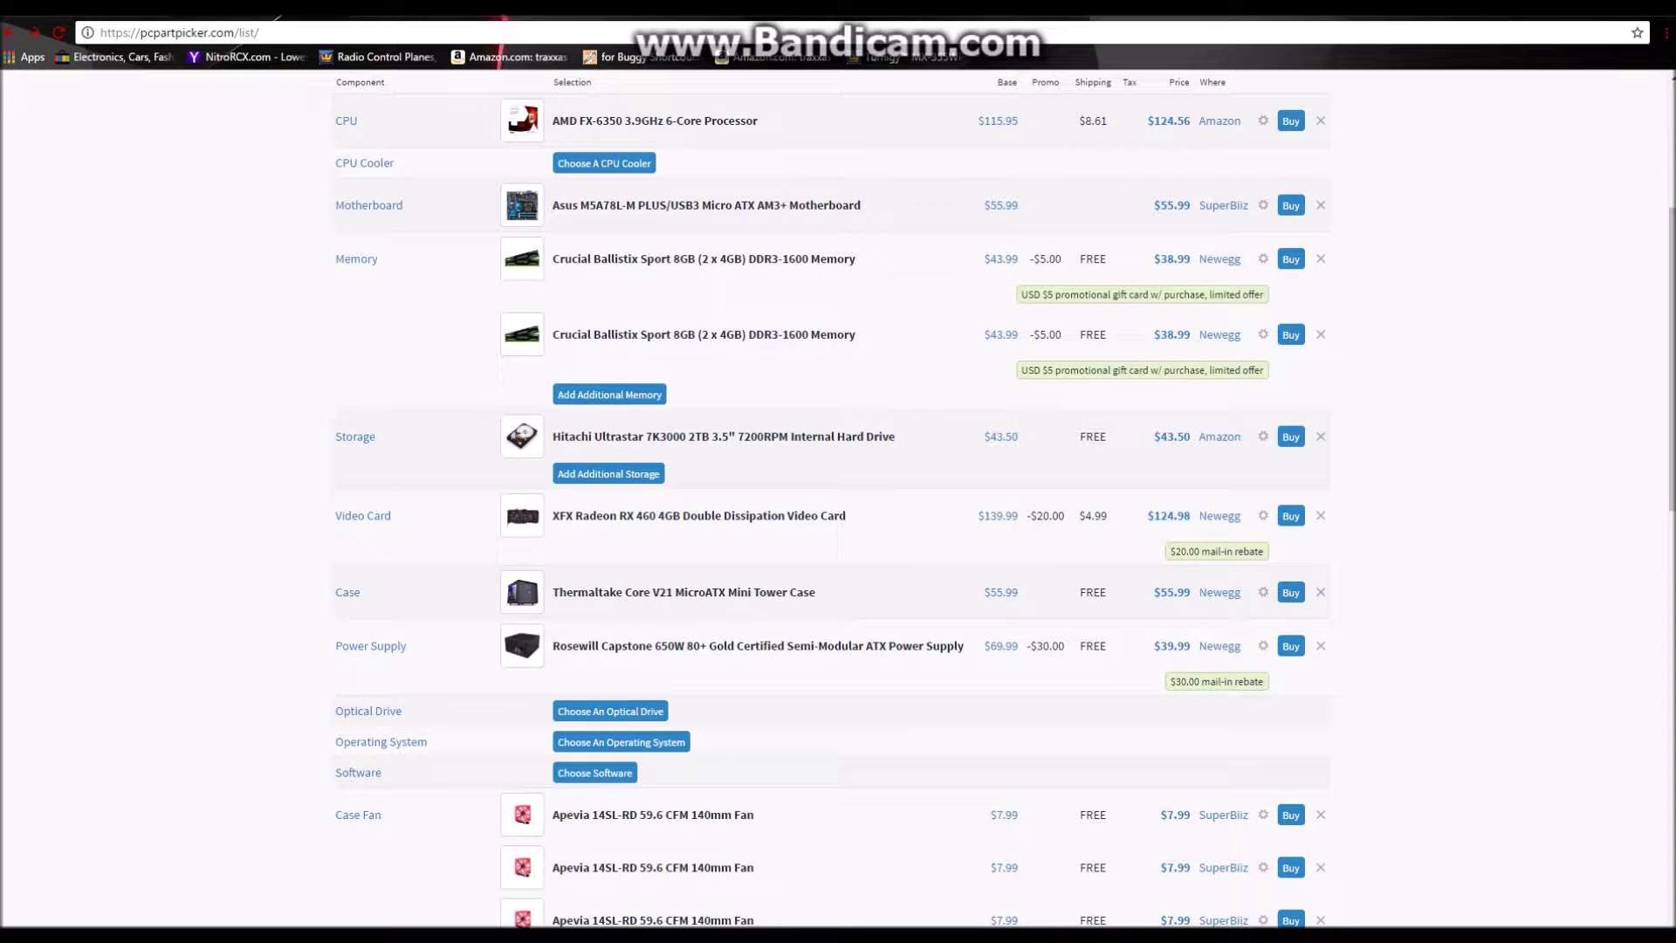
Step: Review the Hitachi Ultrastar 7K3000 2TB hard drive's prices and specifications on its page, and return to the part list
{"action": "scroll", "coordinate": [831, 498], "scroll_direction": "down", "scroll_amount": 1}
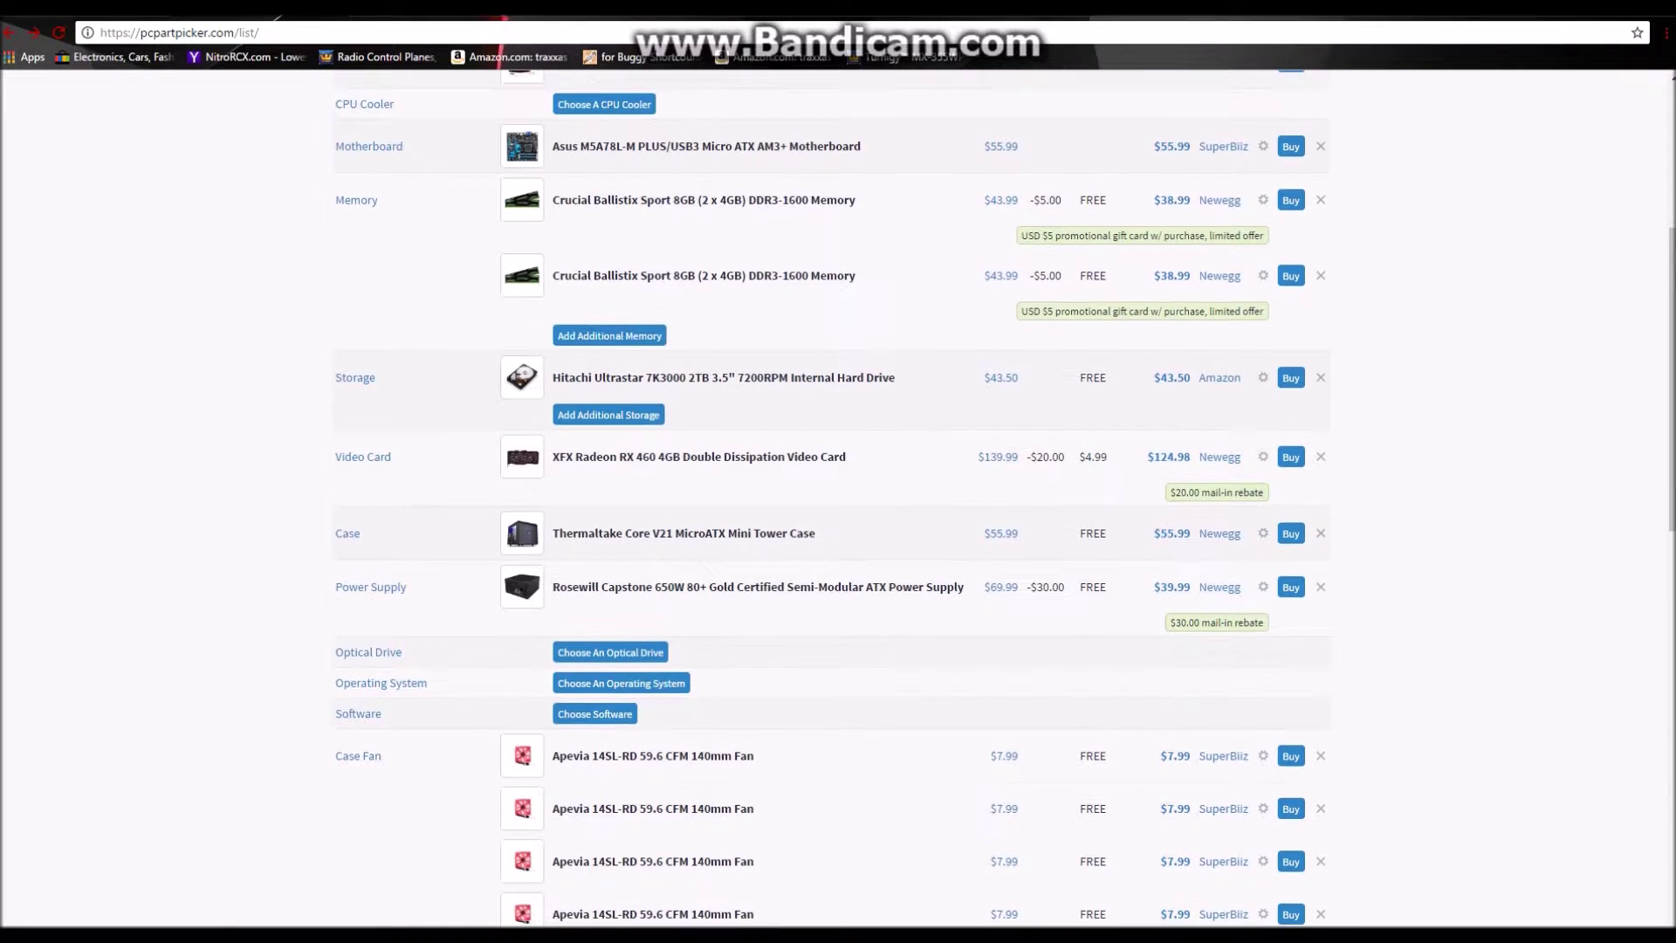
{"action": "left_click", "coordinate": [768, 377]}
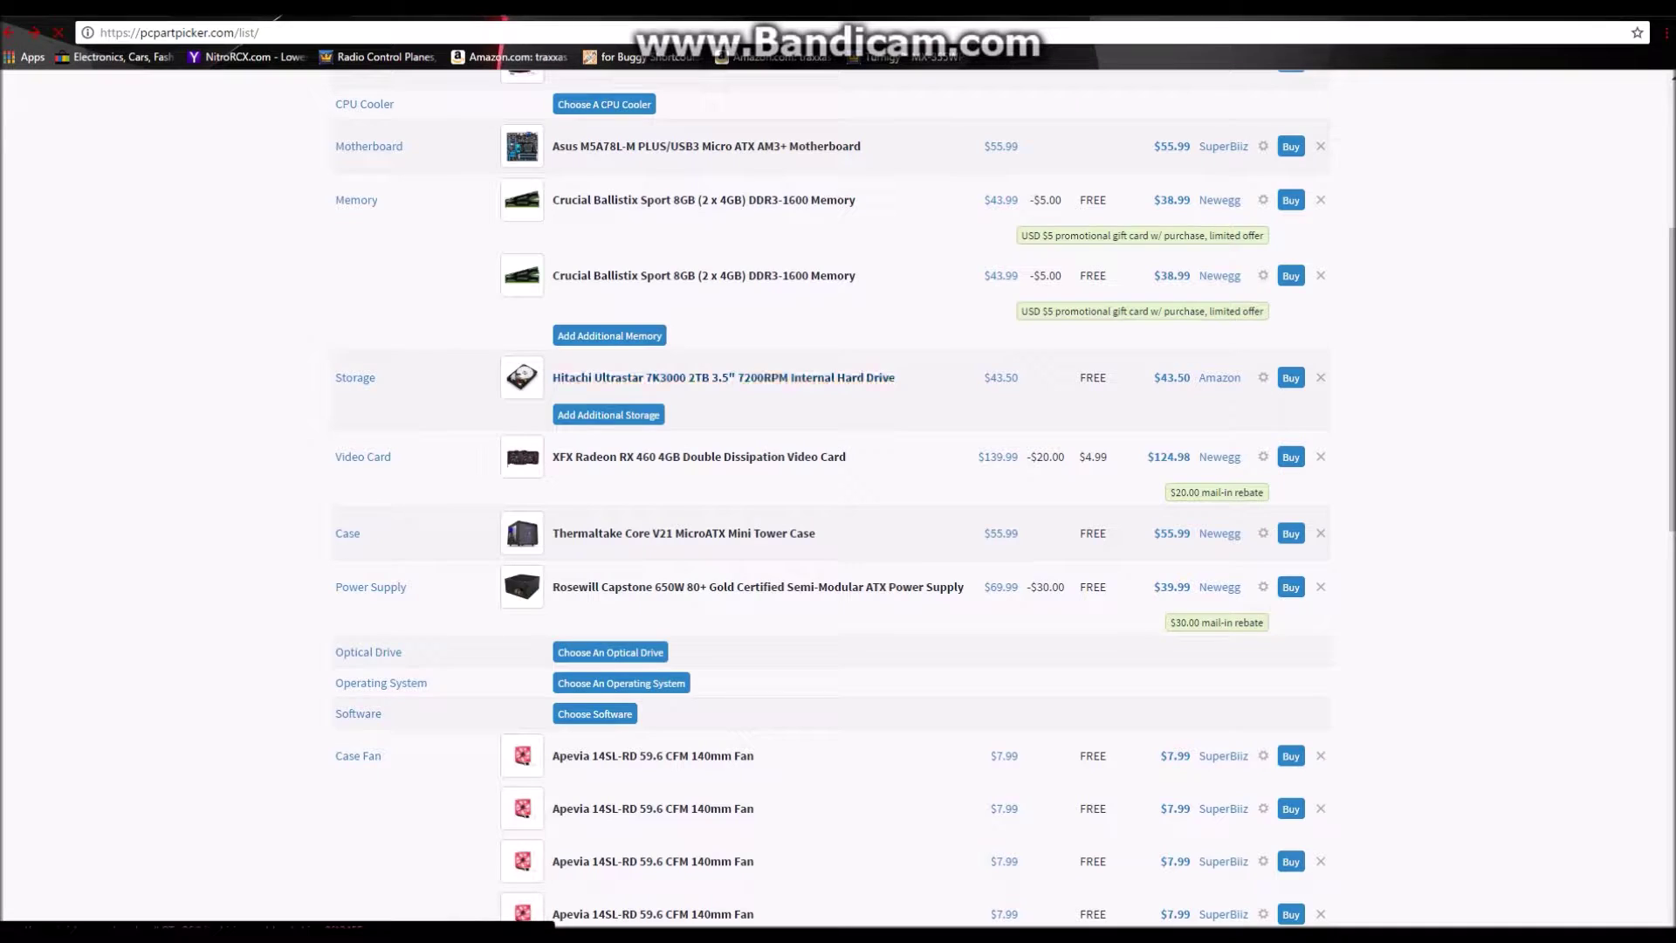
{"action": "scroll", "coordinate": [833, 497], "scroll_direction": "down", "scroll_amount": 3}
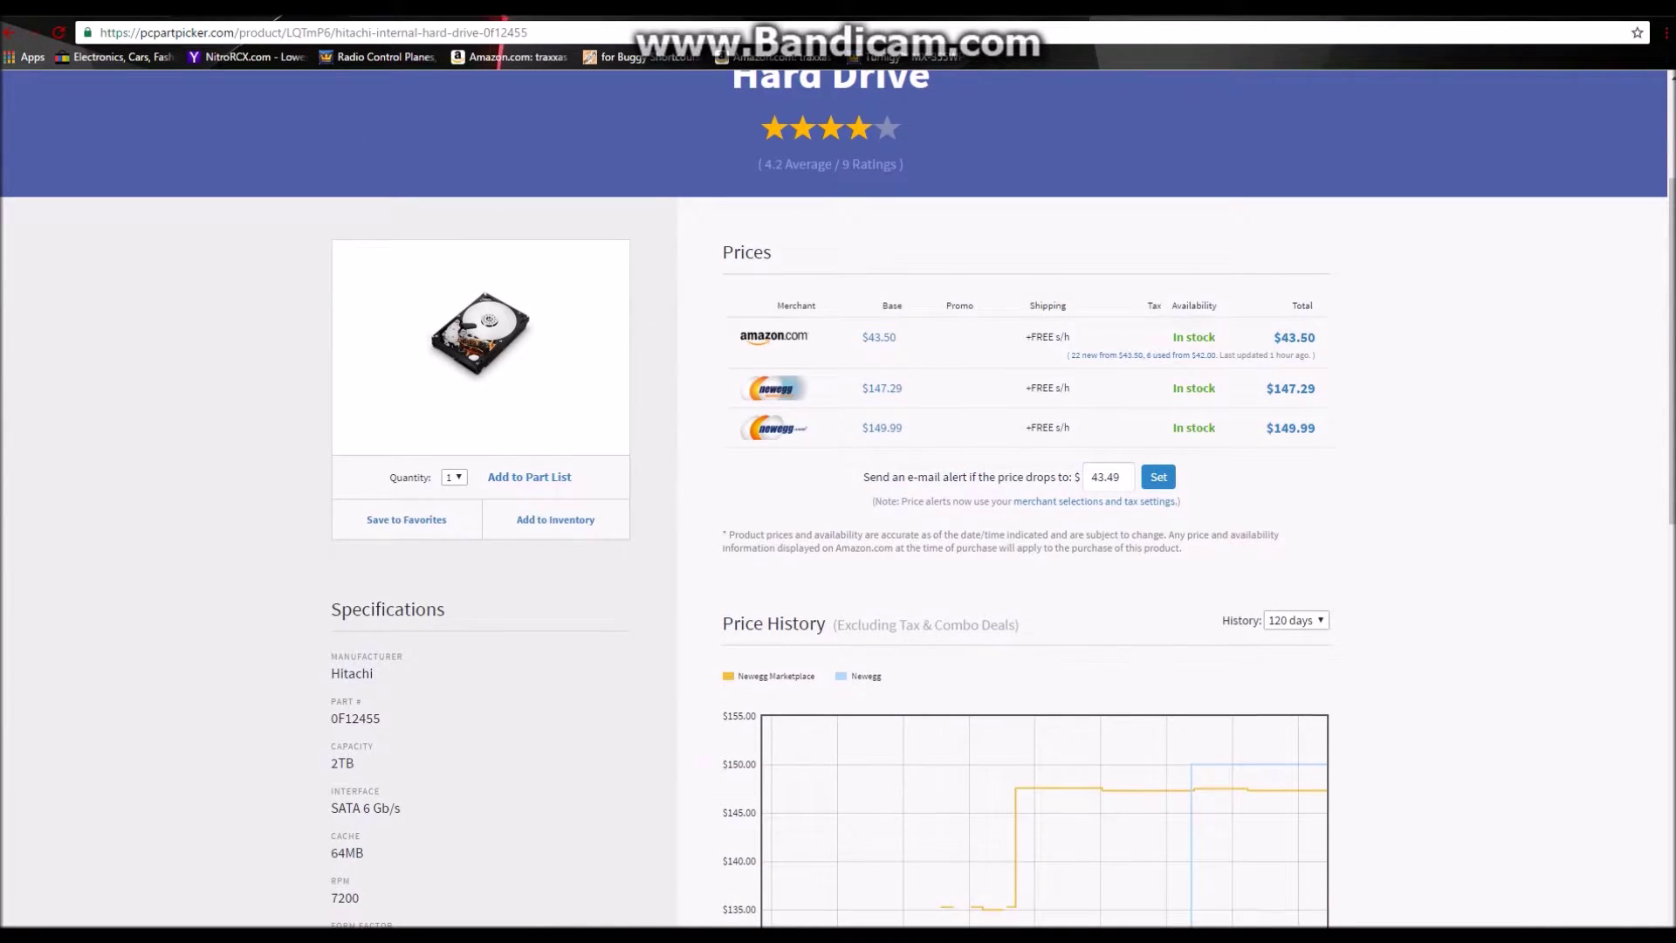
{"action": "scroll", "coordinate": [834, 497], "scroll_direction": "up", "scroll_amount": 2}
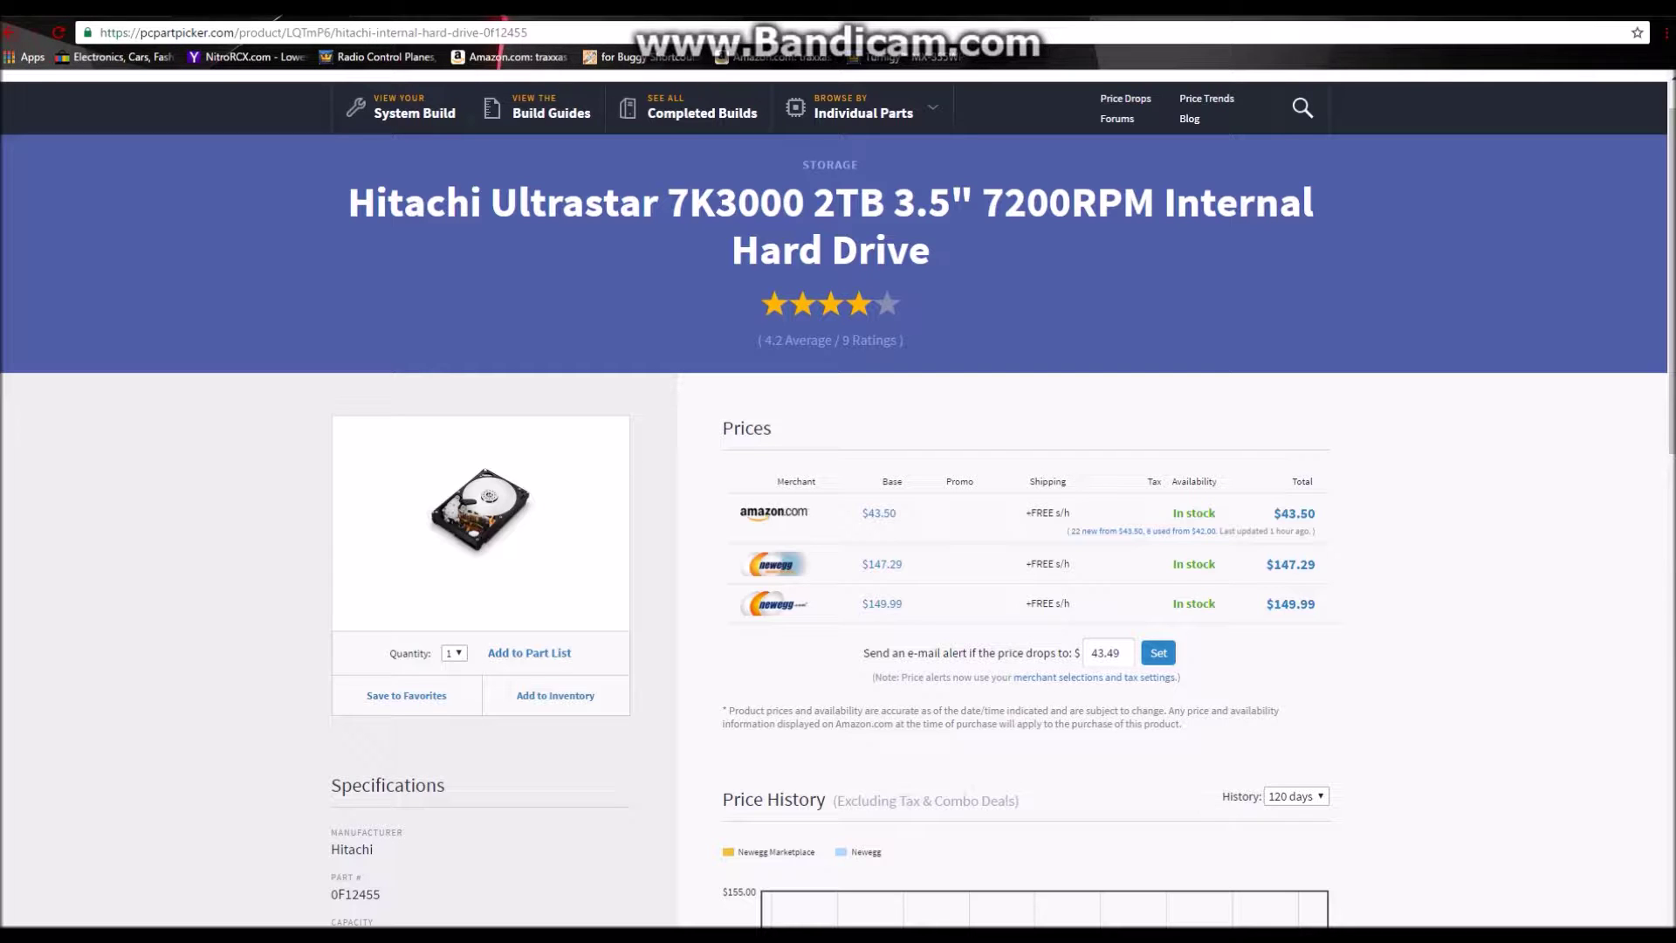
{"action": "key", "text": "alt+Left"}
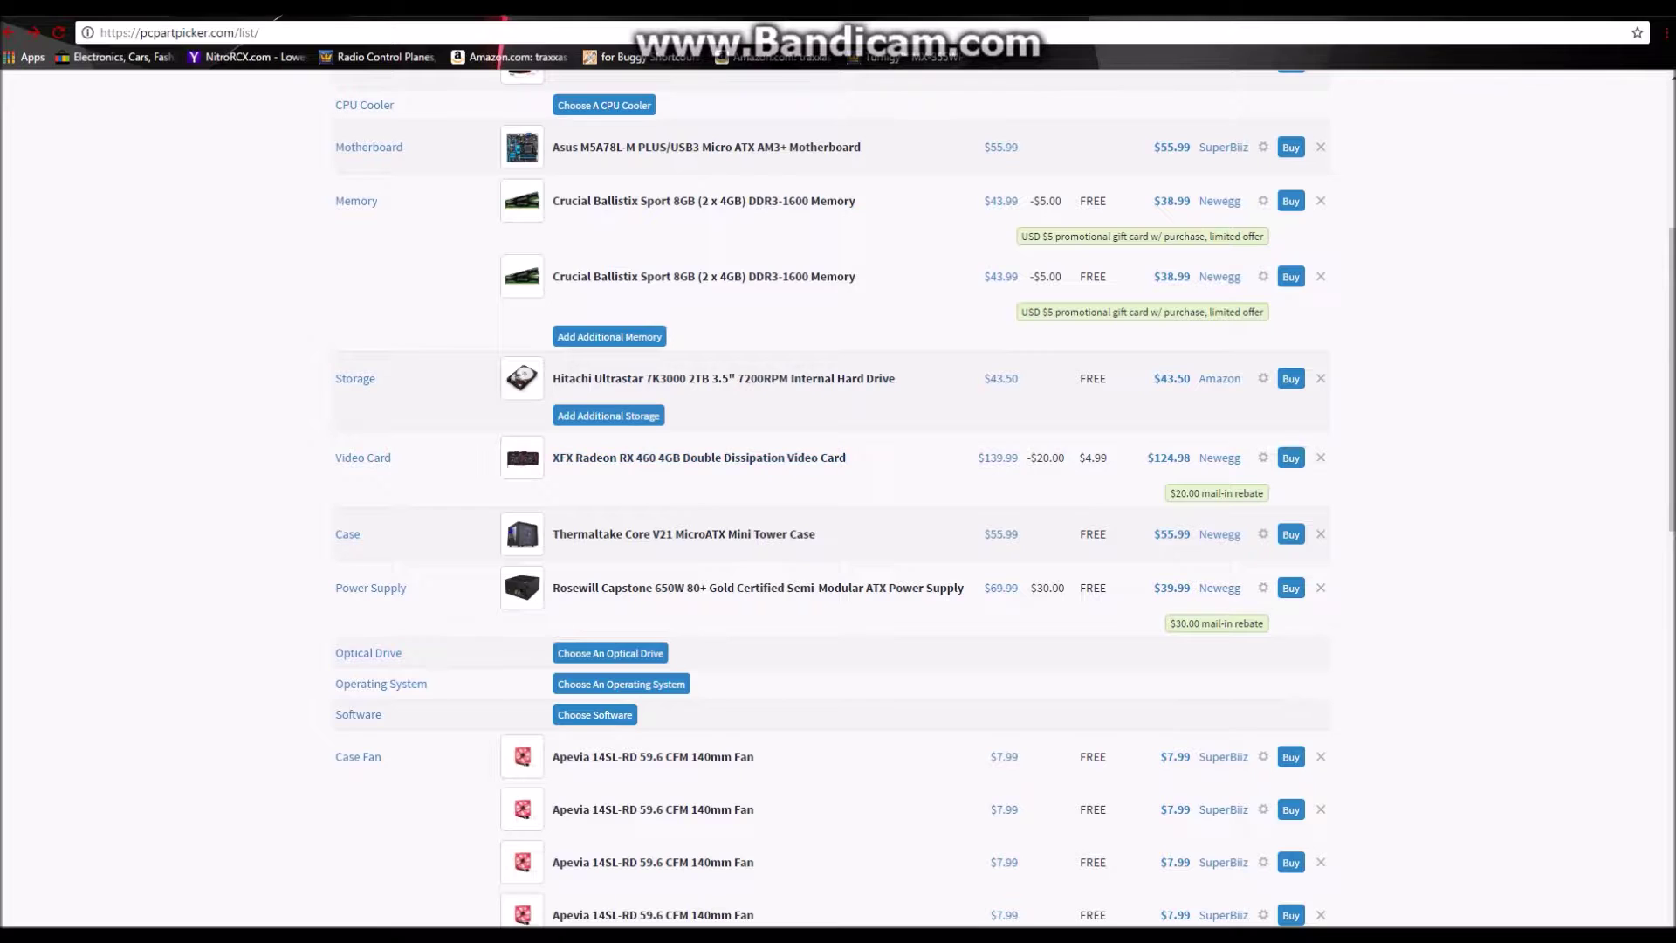
Step: Open the XFX Radeon RX 460 4GB video card's page and review its prices, specifications and combo deals
{"action": "left_click", "coordinate": [699, 457]}
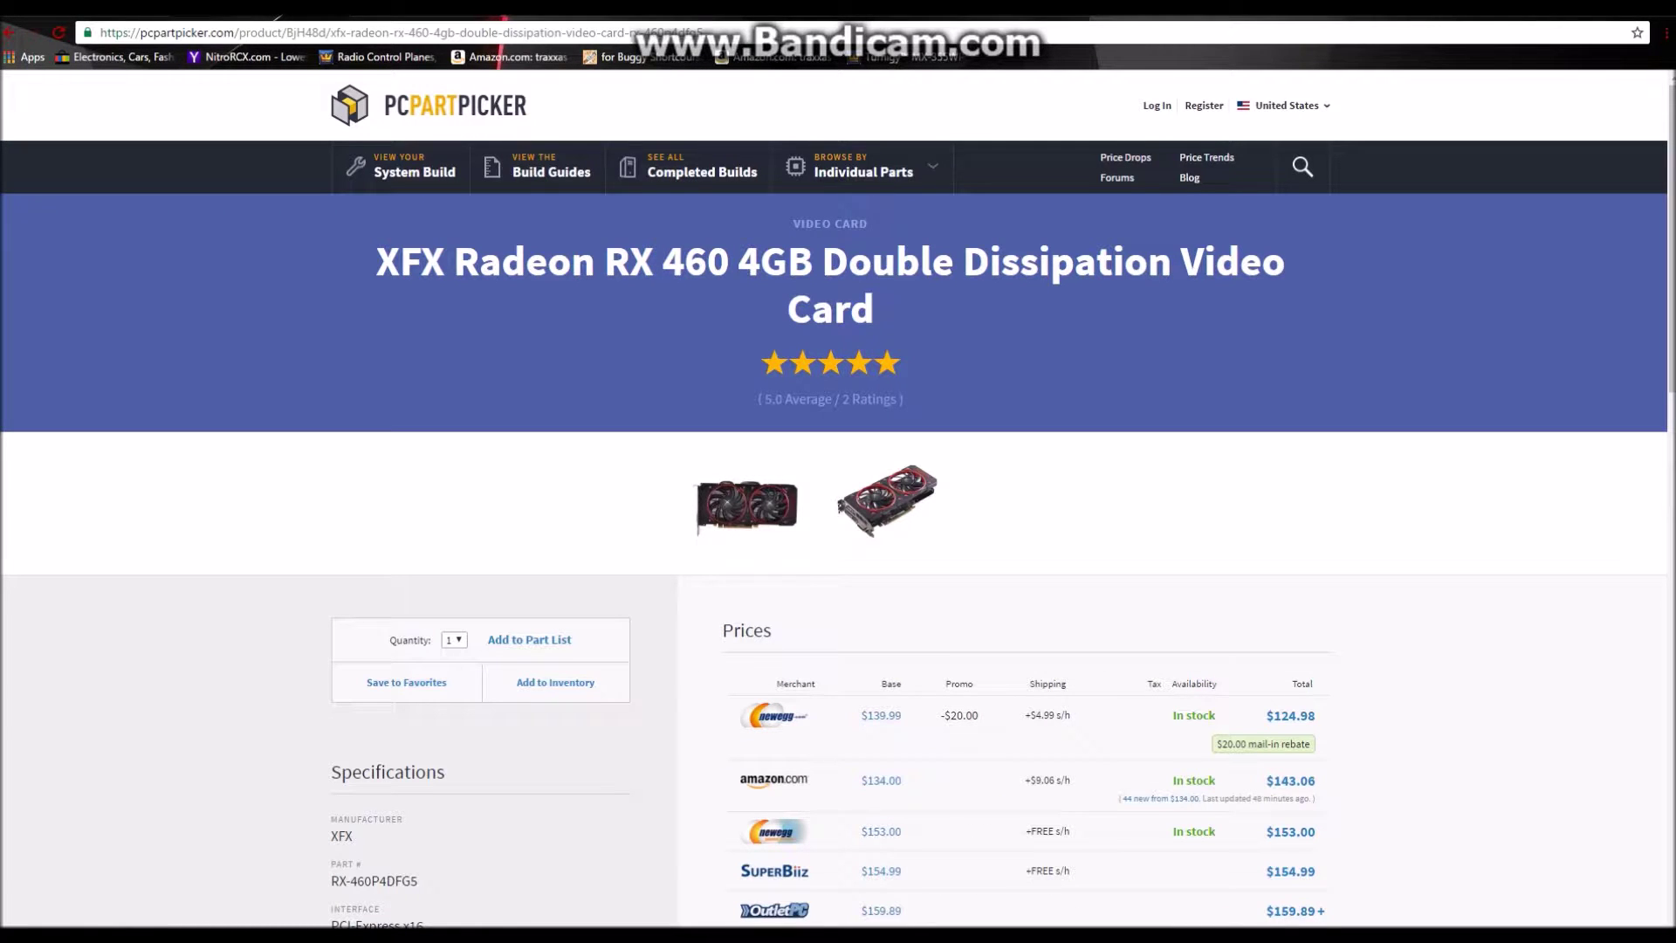
{"action": "scroll", "coordinate": [838, 489], "scroll_direction": "down", "scroll_amount": 2}
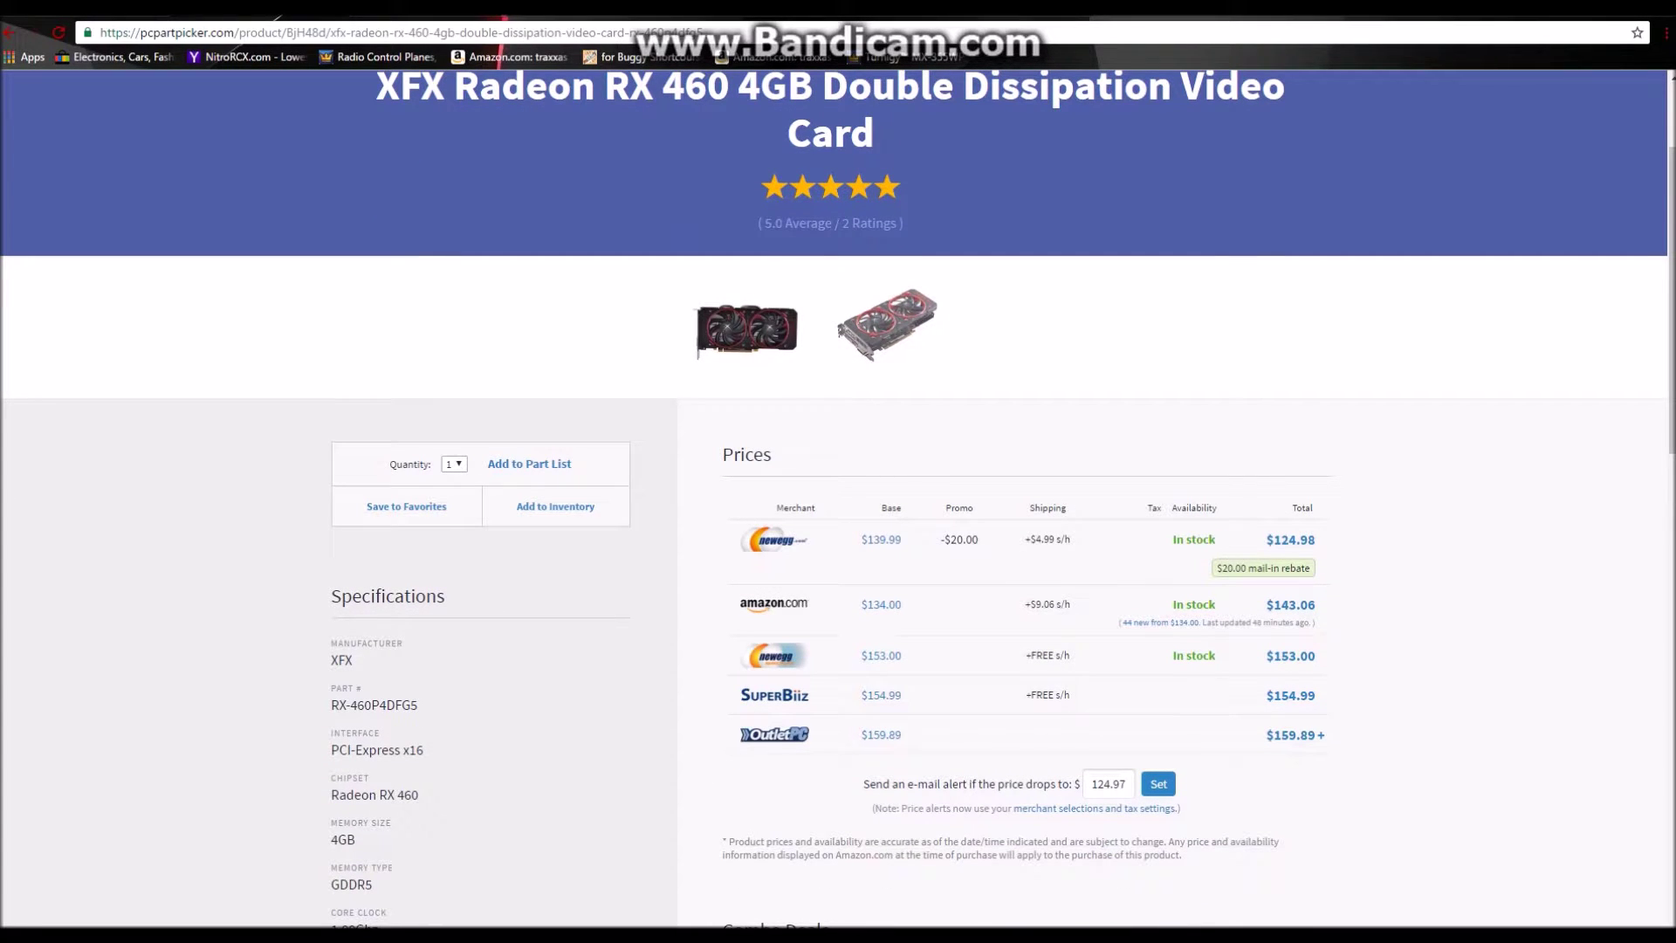
{"action": "scroll", "coordinate": [838, 489], "scroll_direction": "down", "scroll_amount": 3}
{"action": "scroll", "coordinate": [837, 489], "scroll_direction": "down", "scroll_amount": 2}
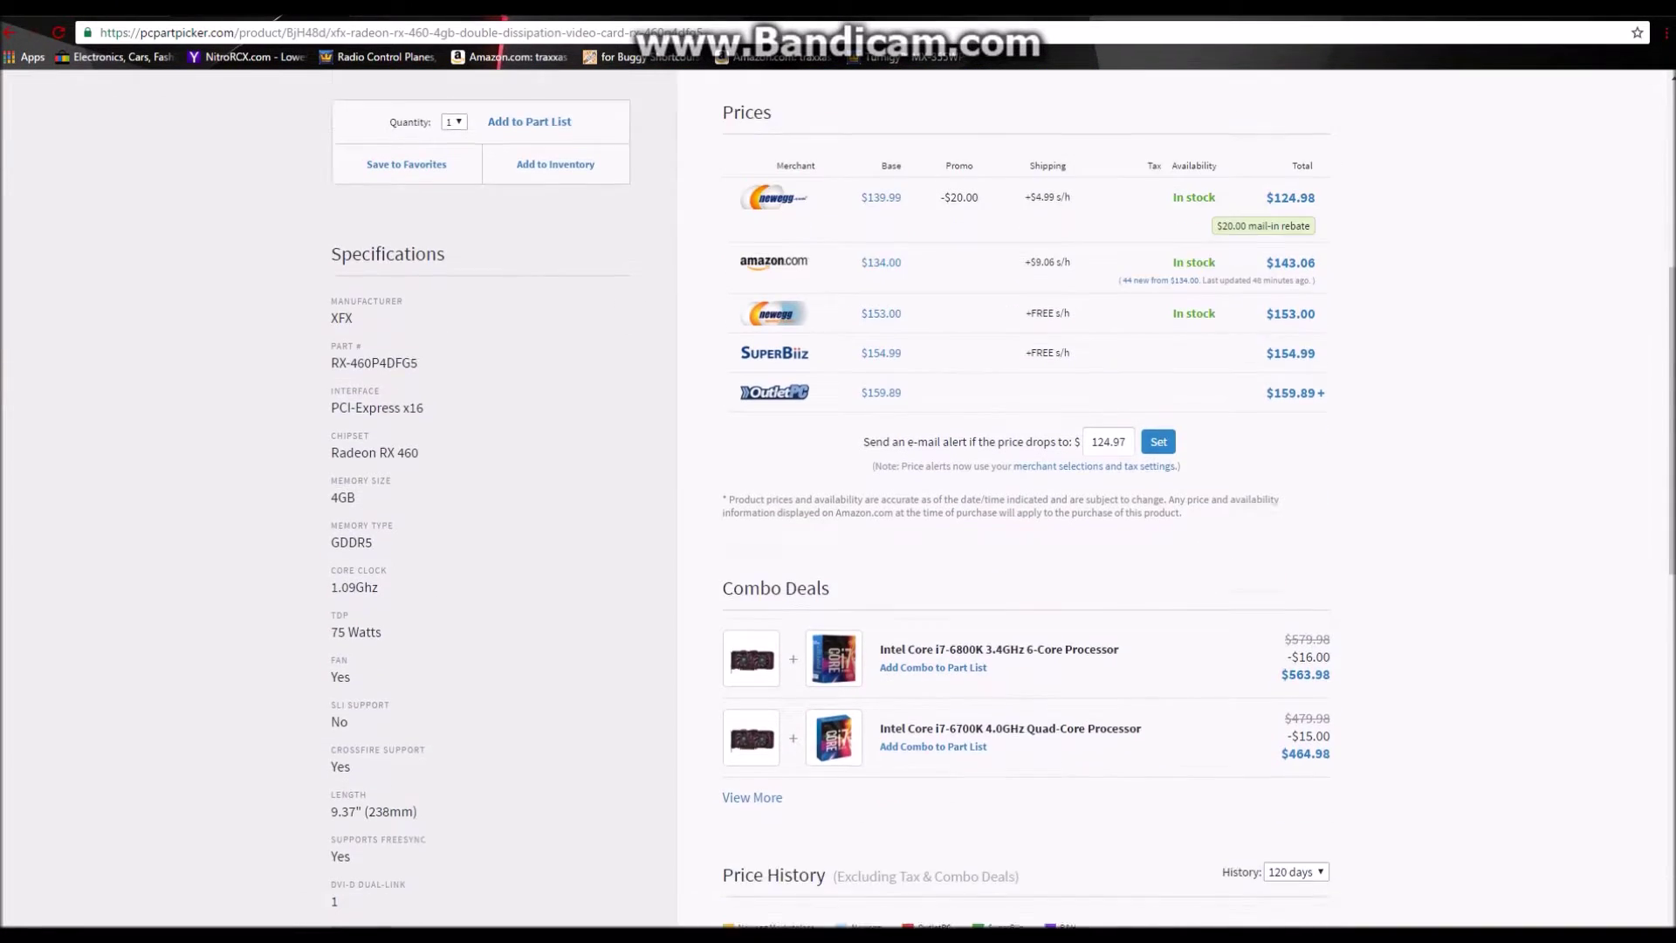
{"action": "scroll", "coordinate": [838, 488], "scroll_direction": "up", "scroll_amount": 1}
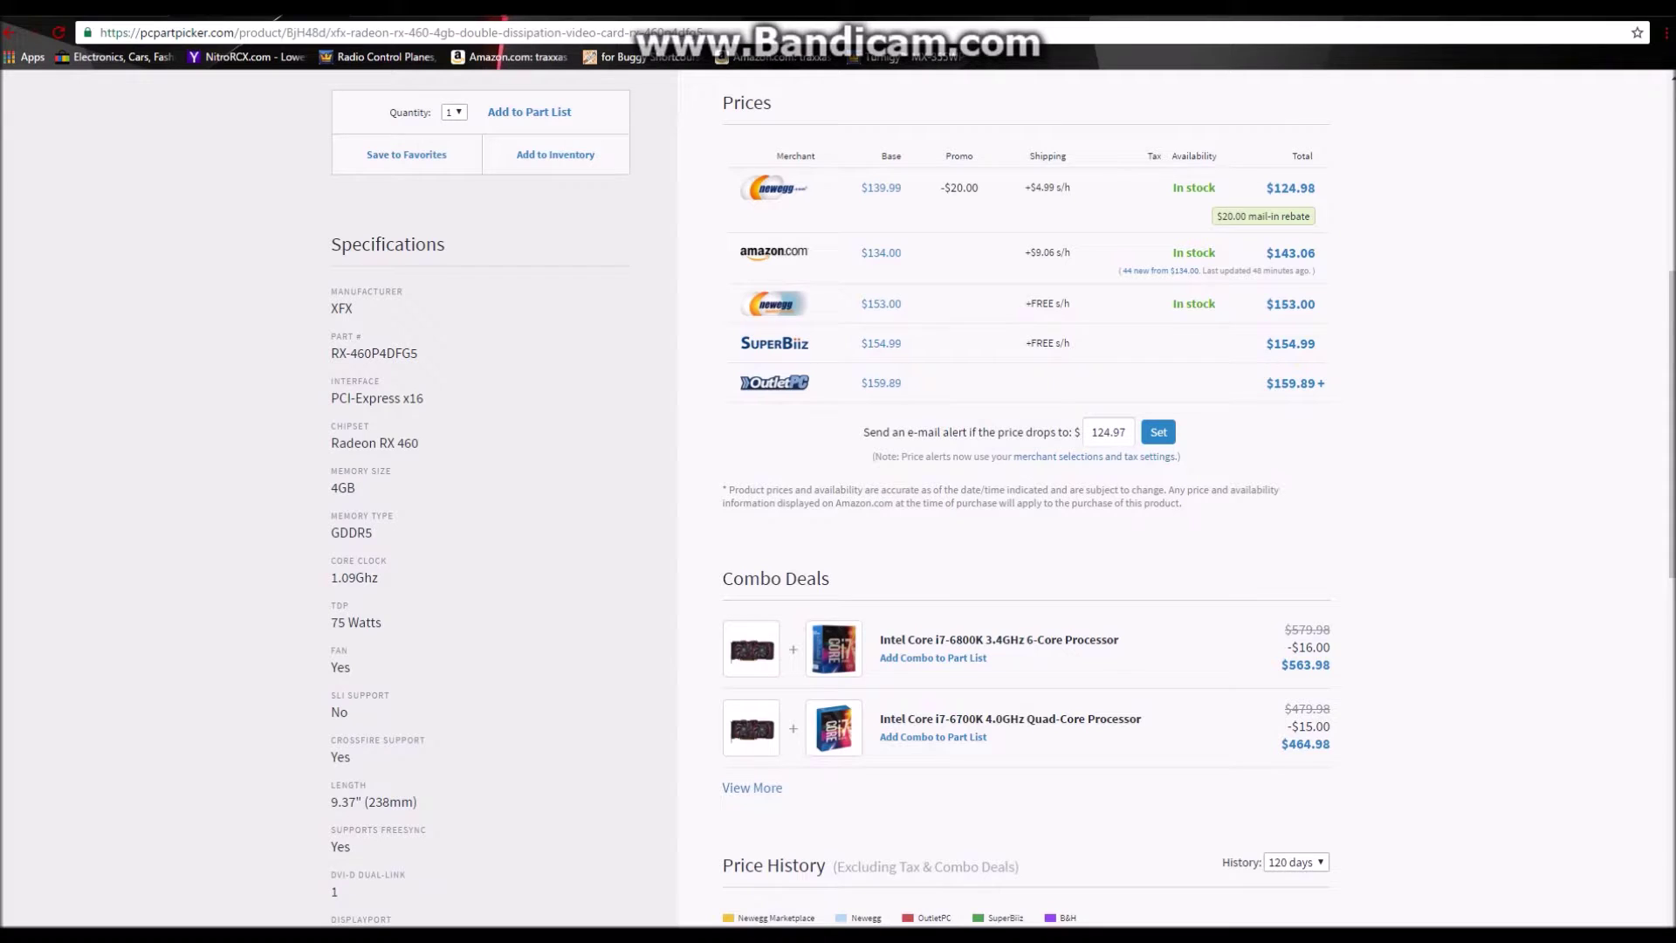
{"action": "scroll", "coordinate": [837, 498], "scroll_direction": "up", "scroll_amount": 1}
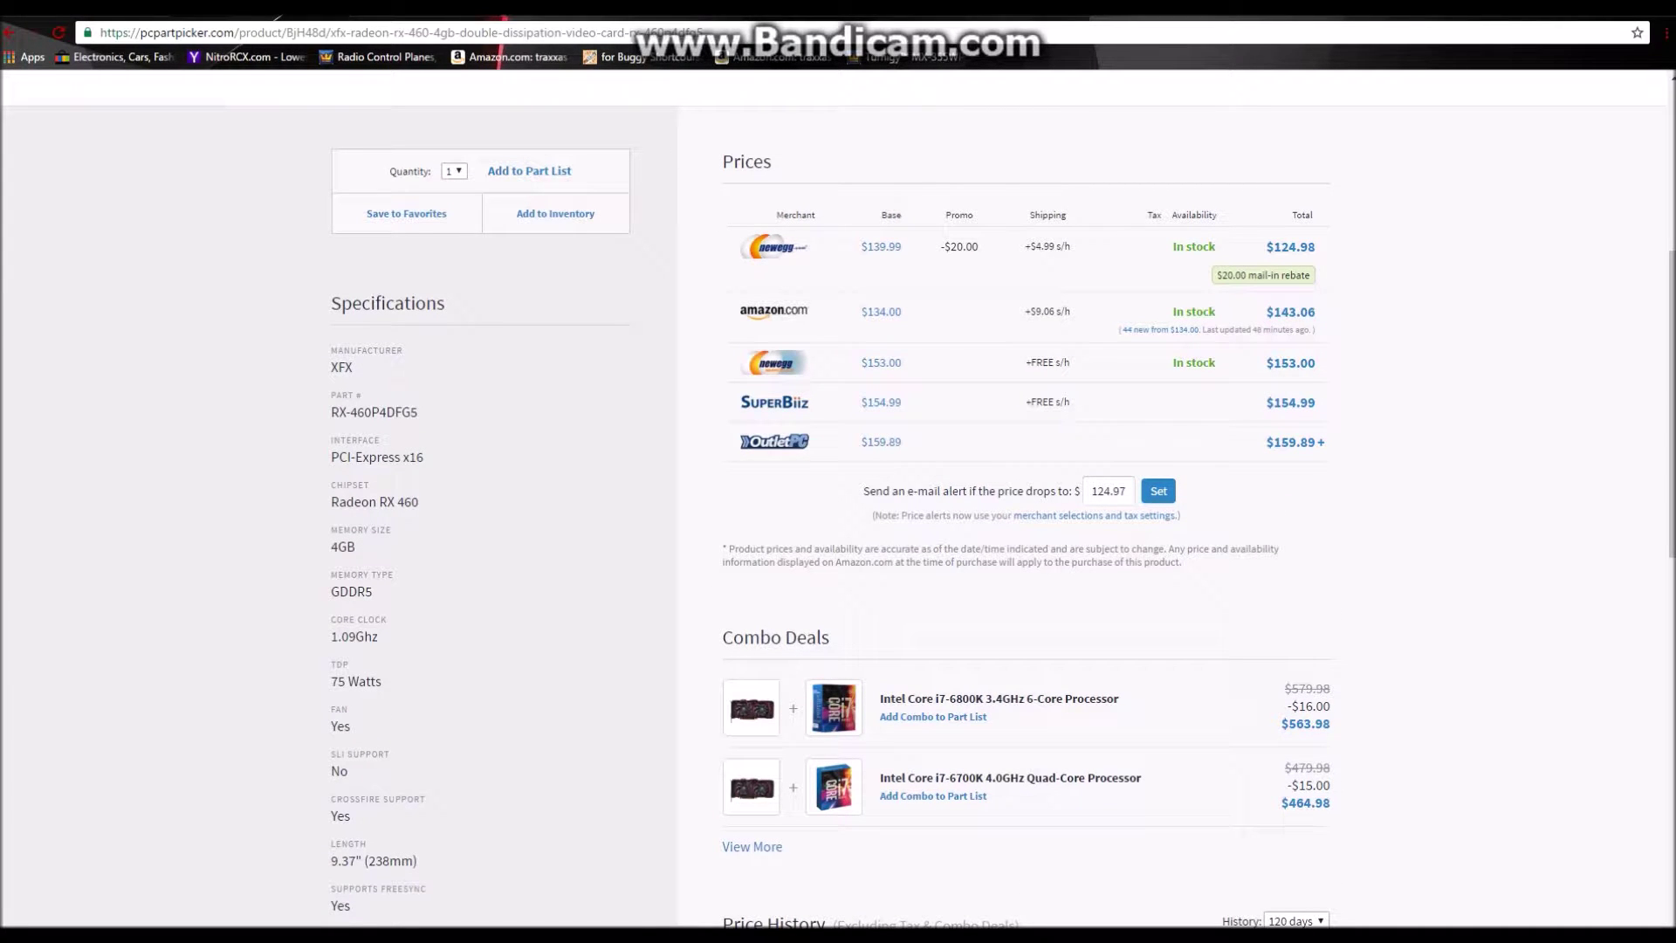
{"action": "scroll", "coordinate": [838, 498], "scroll_direction": "up", "scroll_amount": 5}
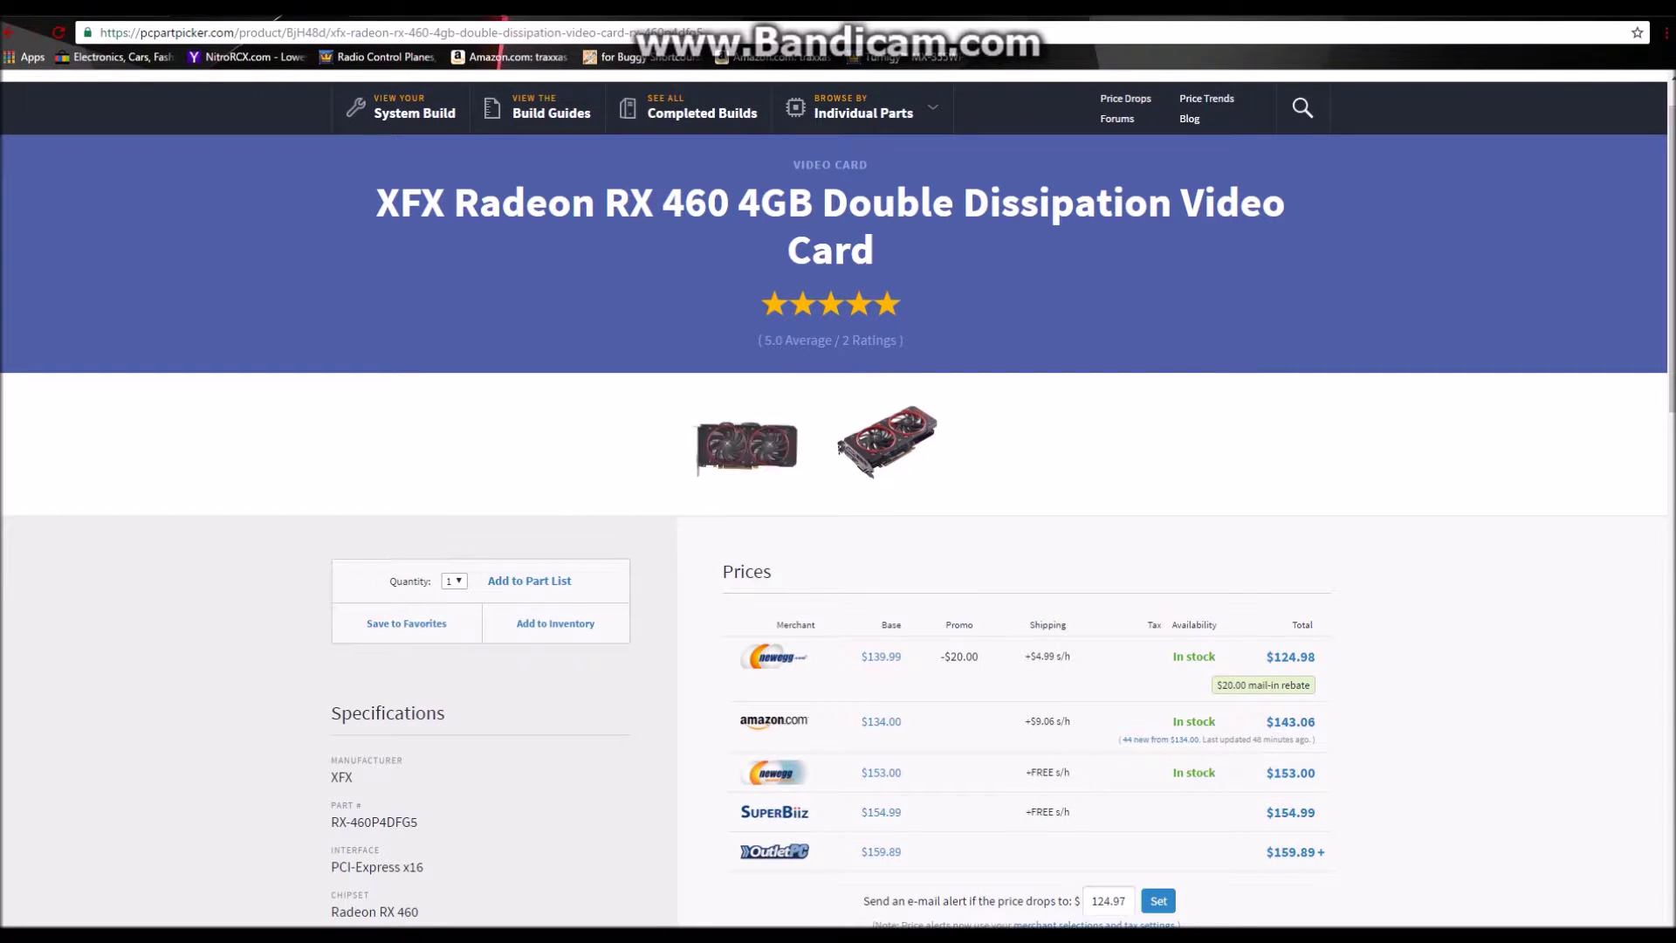
Step: Examine the video card's display outputs and price history, recheck its merchant prices, and return to the part list
{"action": "scroll", "coordinate": [838, 498], "scroll_direction": "down", "scroll_amount": 6}
{"action": "scroll", "coordinate": [837, 497], "scroll_direction": "down", "scroll_amount": 4}
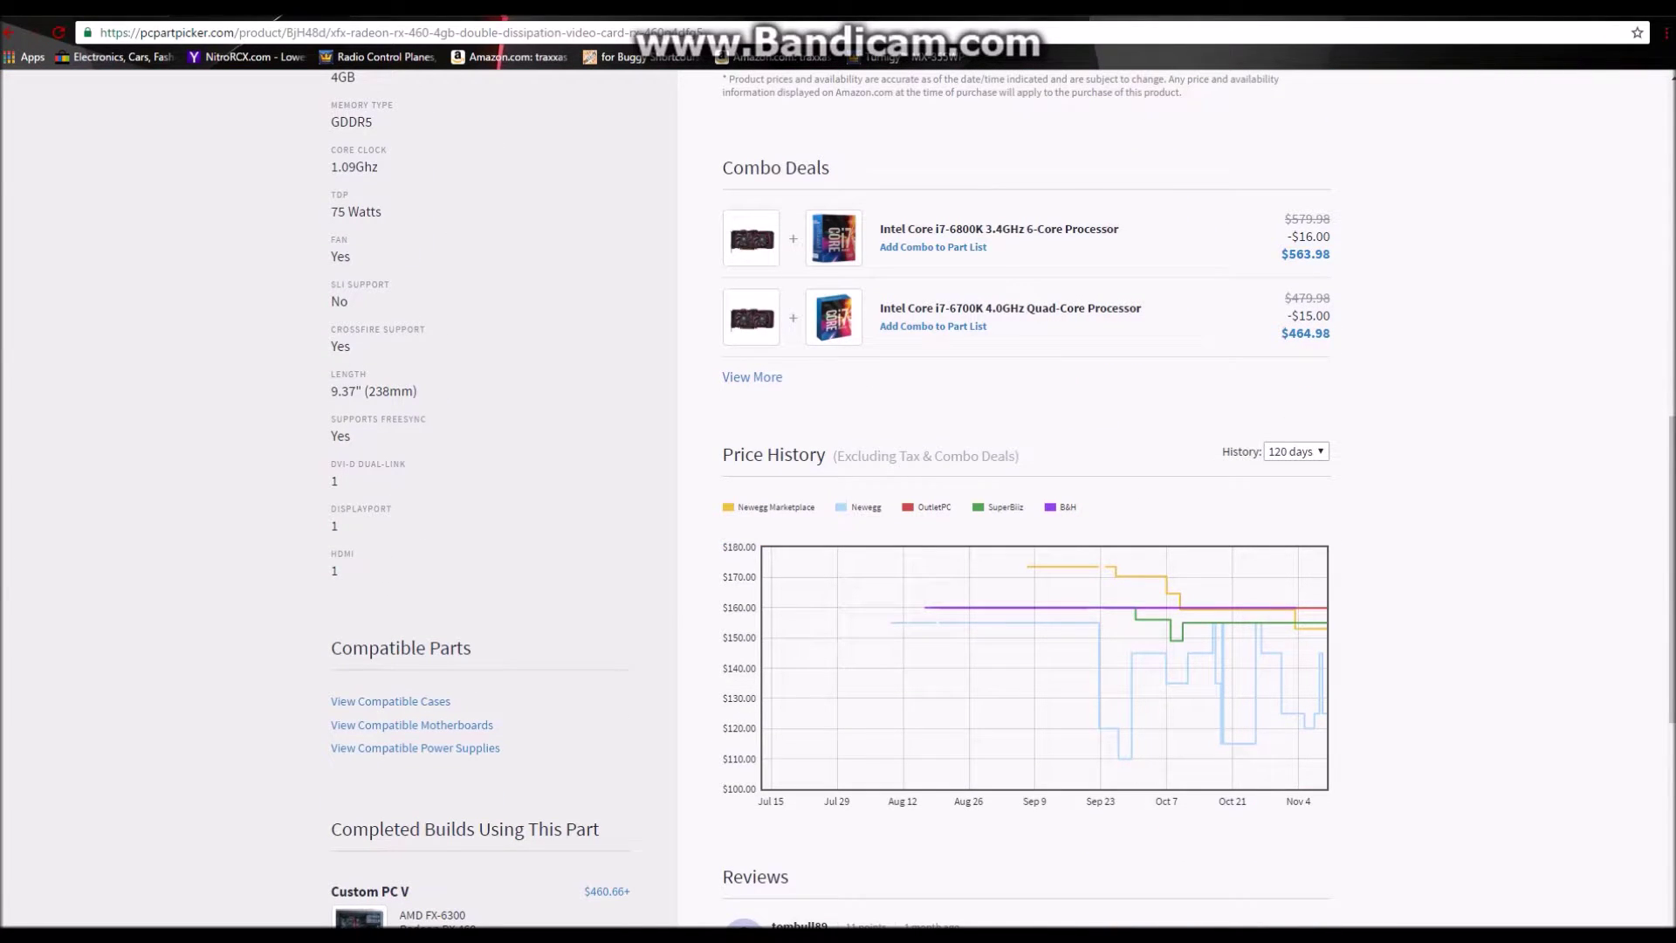
{"action": "scroll", "coordinate": [838, 497], "scroll_direction": "down", "scroll_amount": 2}
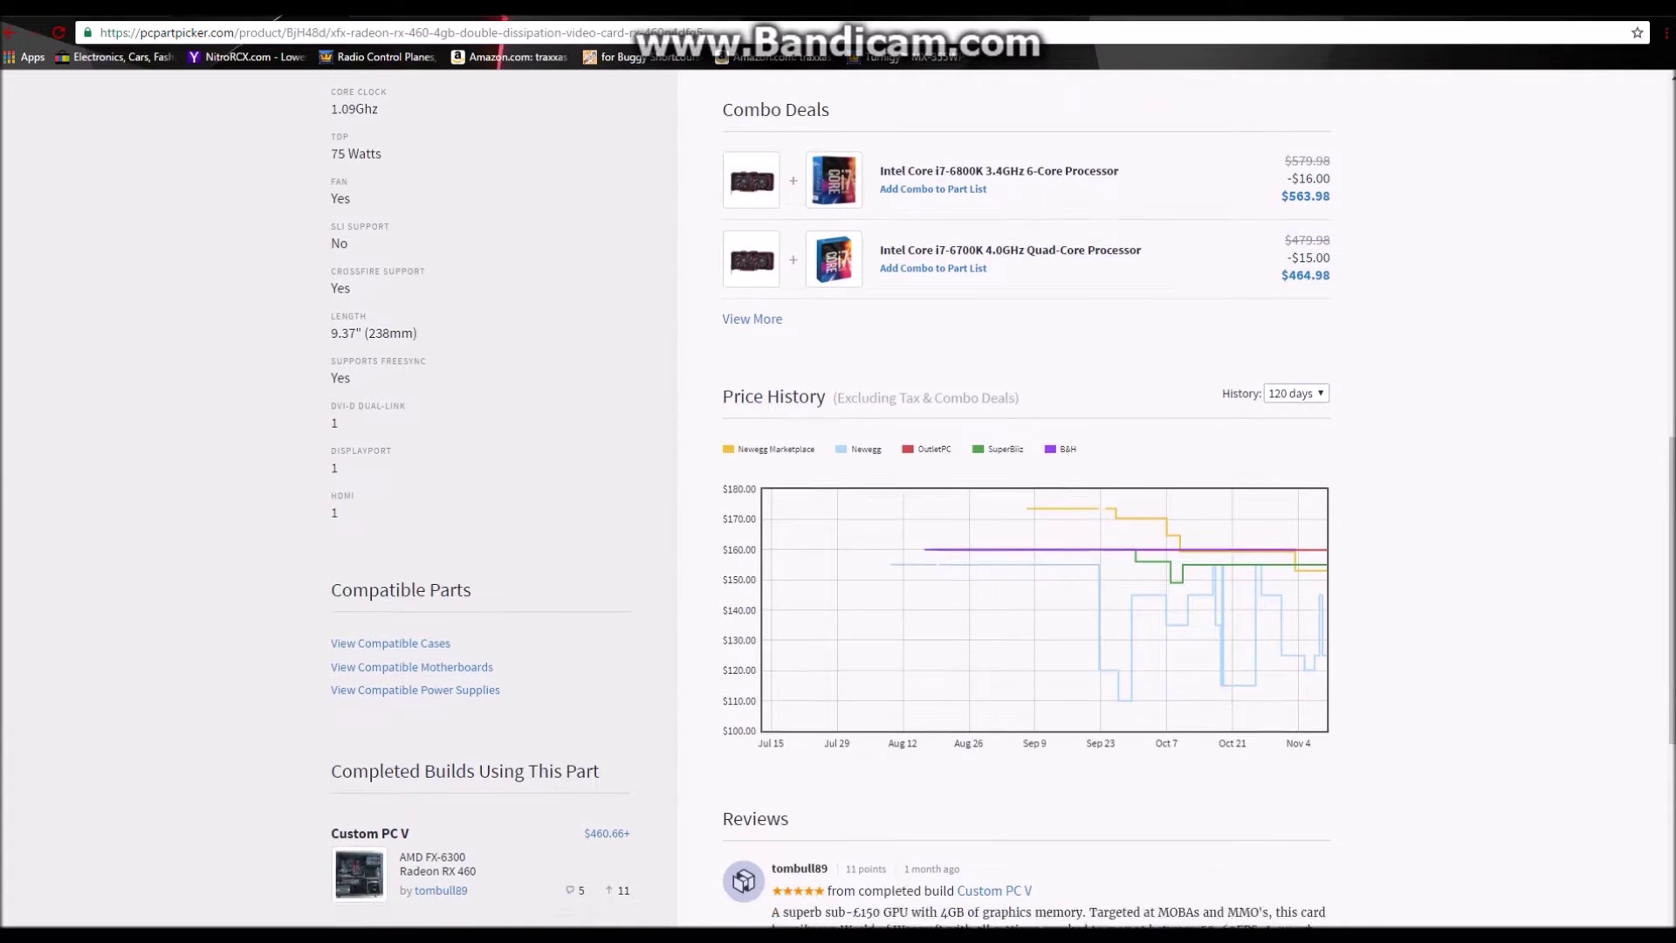
{"action": "scroll", "coordinate": [838, 497], "scroll_direction": "up", "scroll_amount": 9}
{"action": "scroll", "coordinate": [838, 498], "scroll_direction": "up", "scroll_amount": 2}
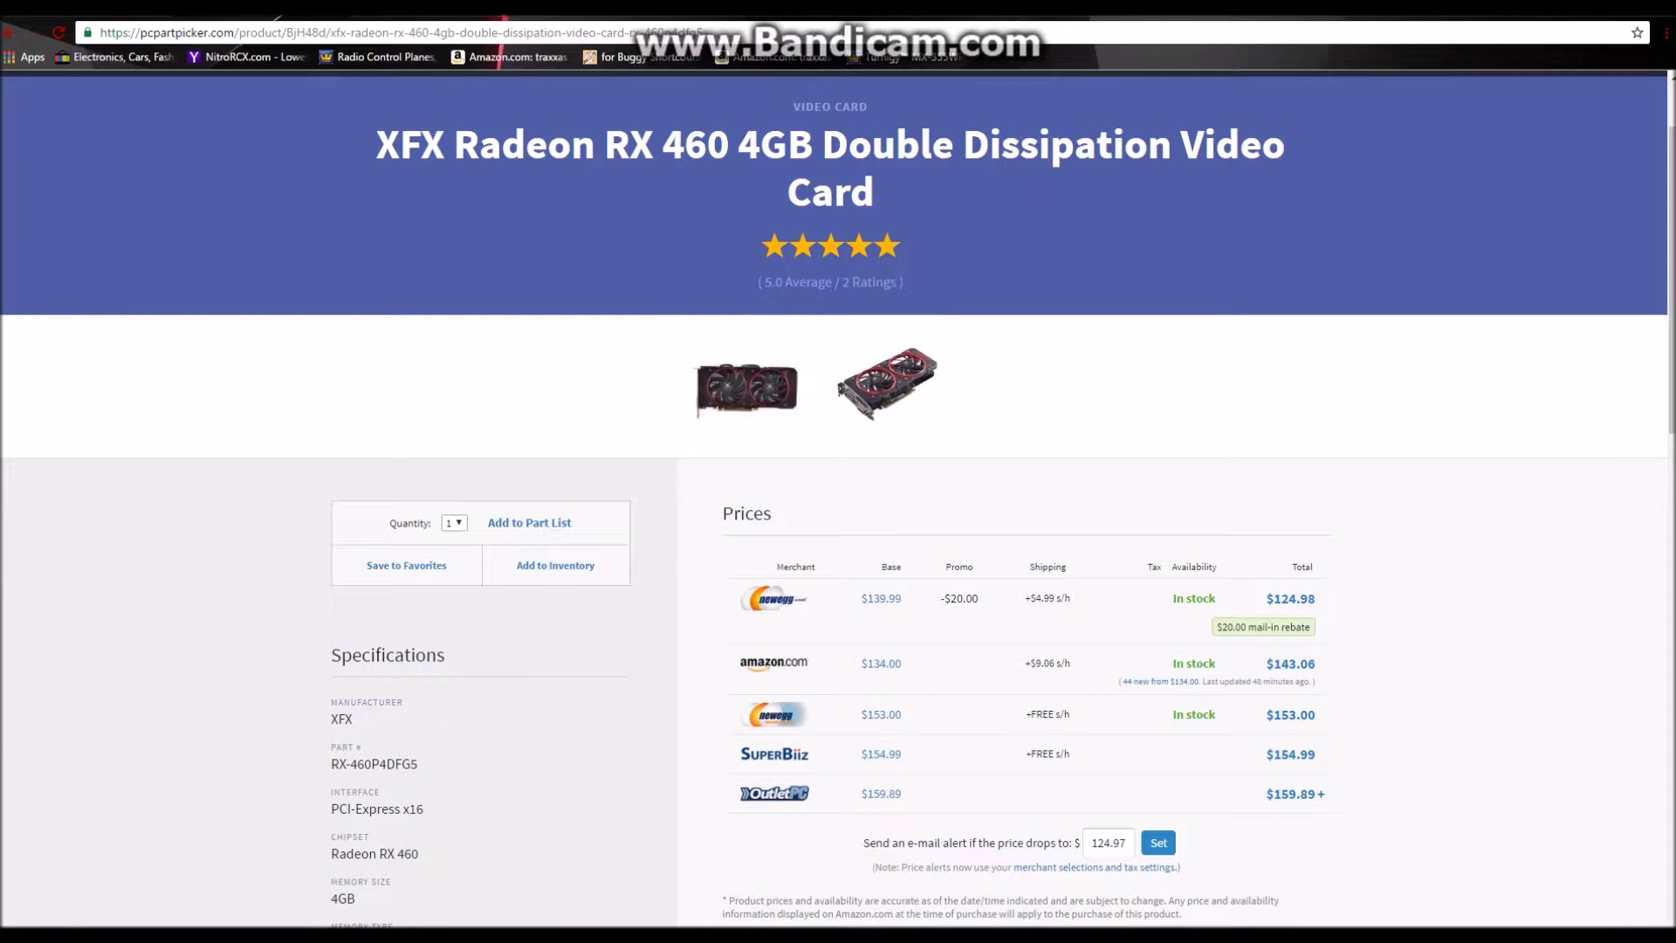
{"action": "scroll", "coordinate": [838, 498], "scroll_direction": "down", "scroll_amount": 4}
{"action": "key", "text": "alt+Left"}
Step: Highlight the build's total price below the part list and return to the list's compatibility check and first components
{"action": "scroll", "coordinate": [838, 498], "scroll_direction": "down", "scroll_amount": 7}
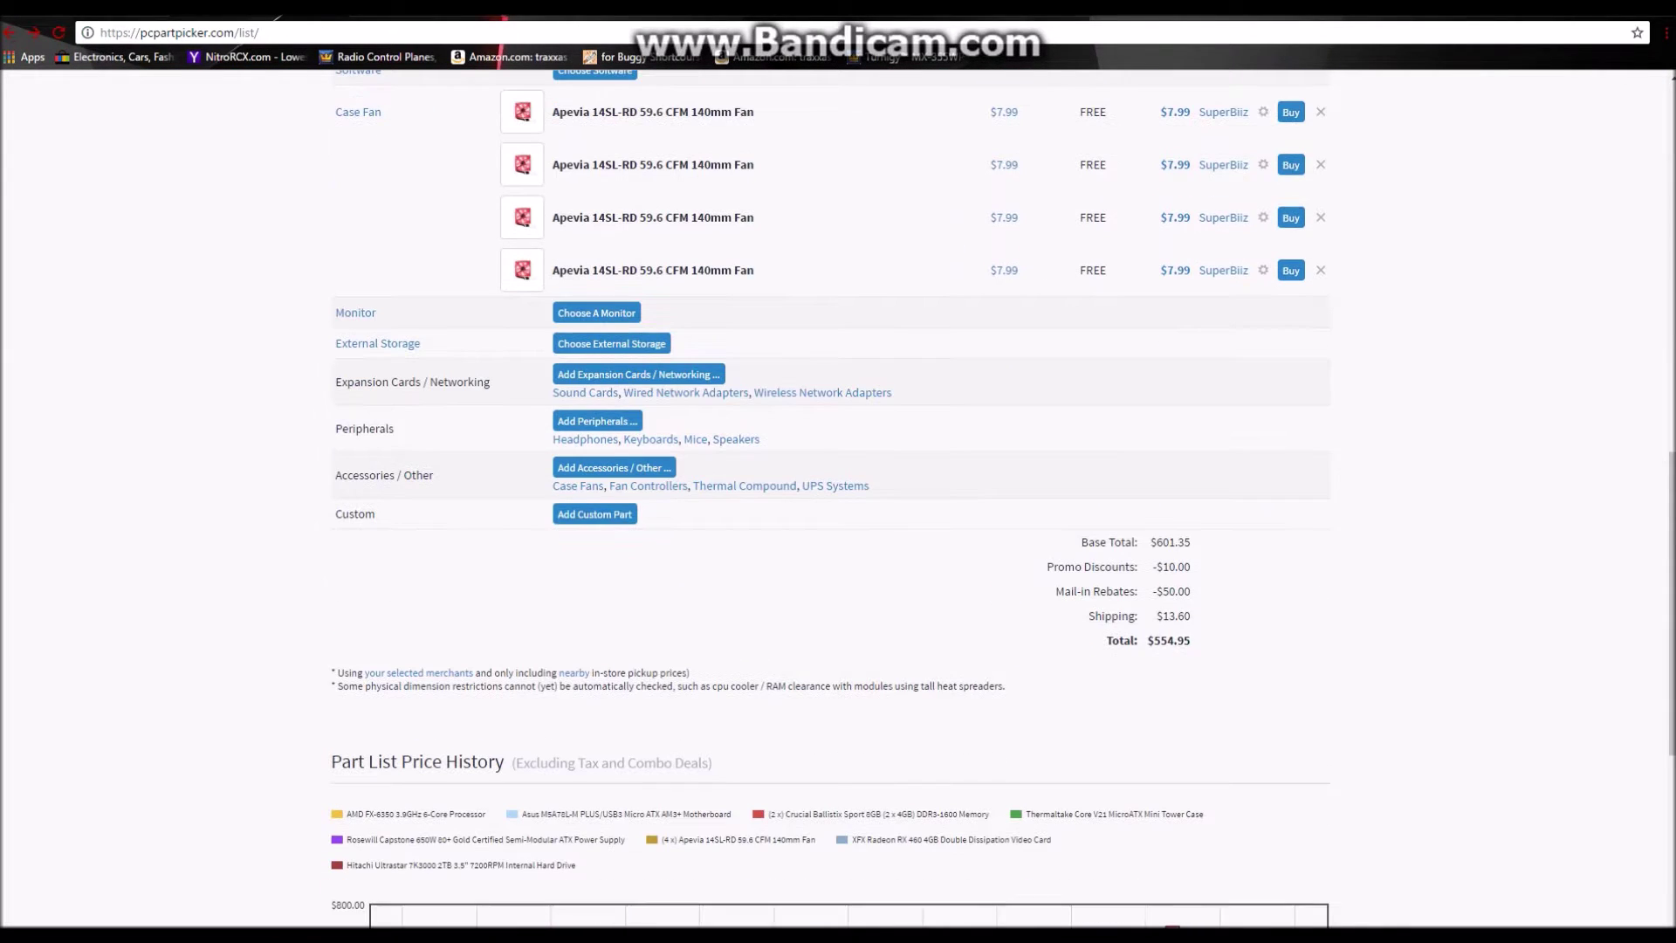
{"action": "left_click_drag", "start_coordinate": [1193, 641], "coordinate": [1146, 640]}
{"action": "left_click", "coordinate": [1146, 640]}
{"action": "scroll", "coordinate": [838, 498], "scroll_direction": "up", "scroll_amount": 11}
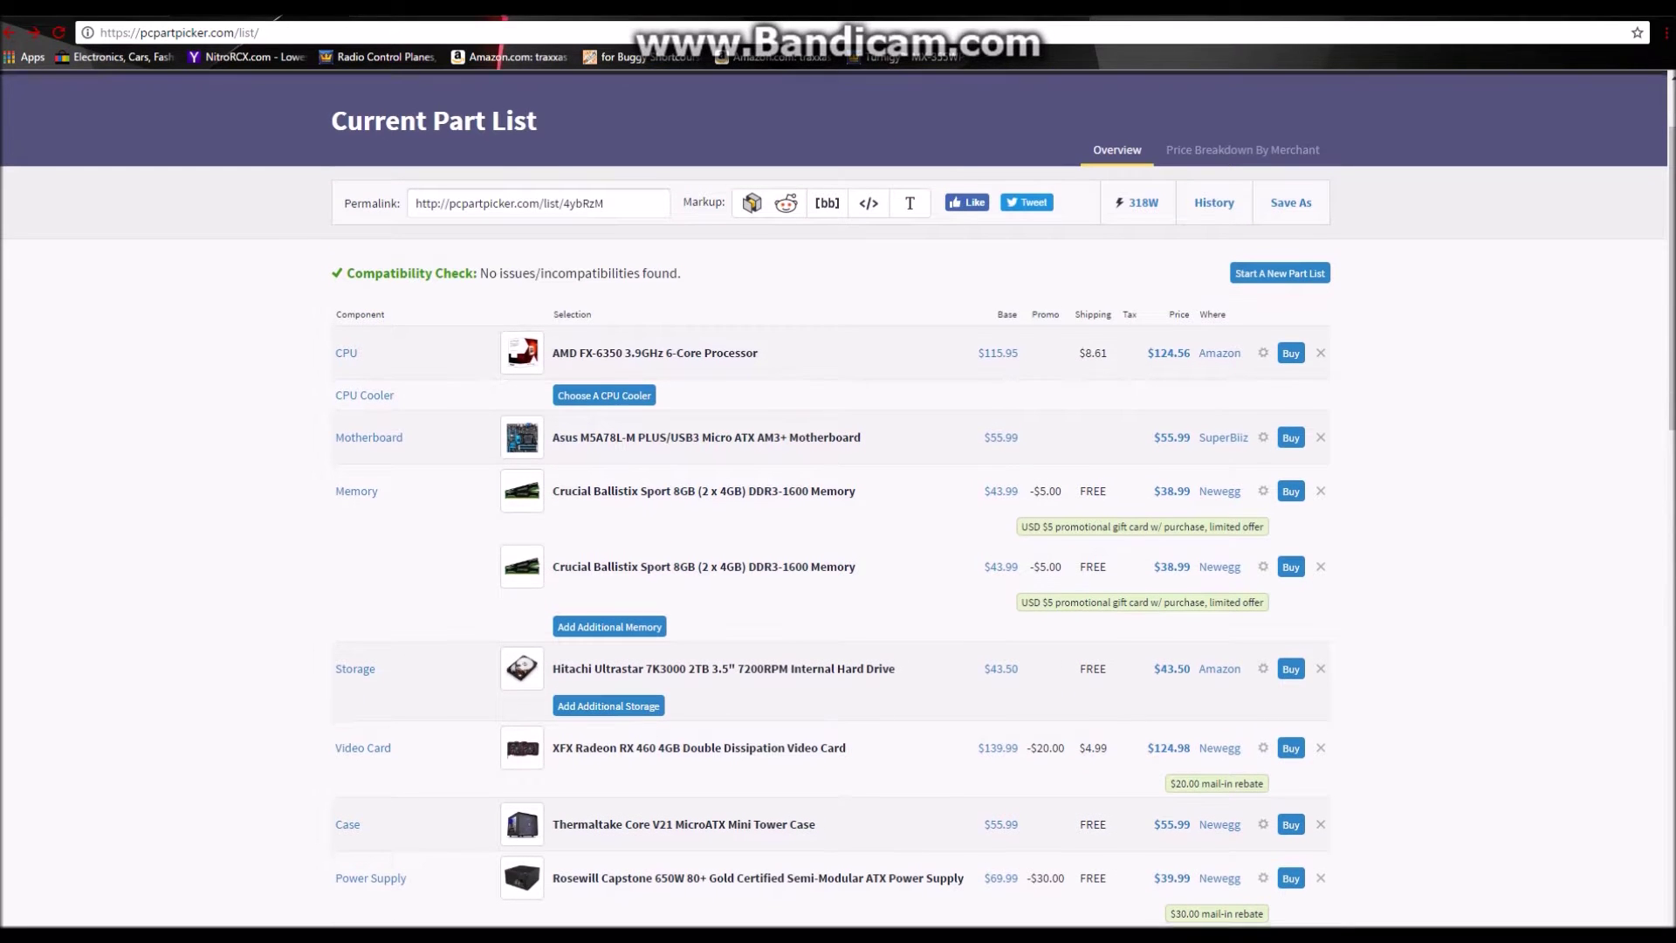
Step: Open the Thermaltake Core V21 case's page from the part list and review its pictures, prices and specifications
{"action": "scroll", "coordinate": [838, 498], "scroll_direction": "down", "scroll_amount": 1}
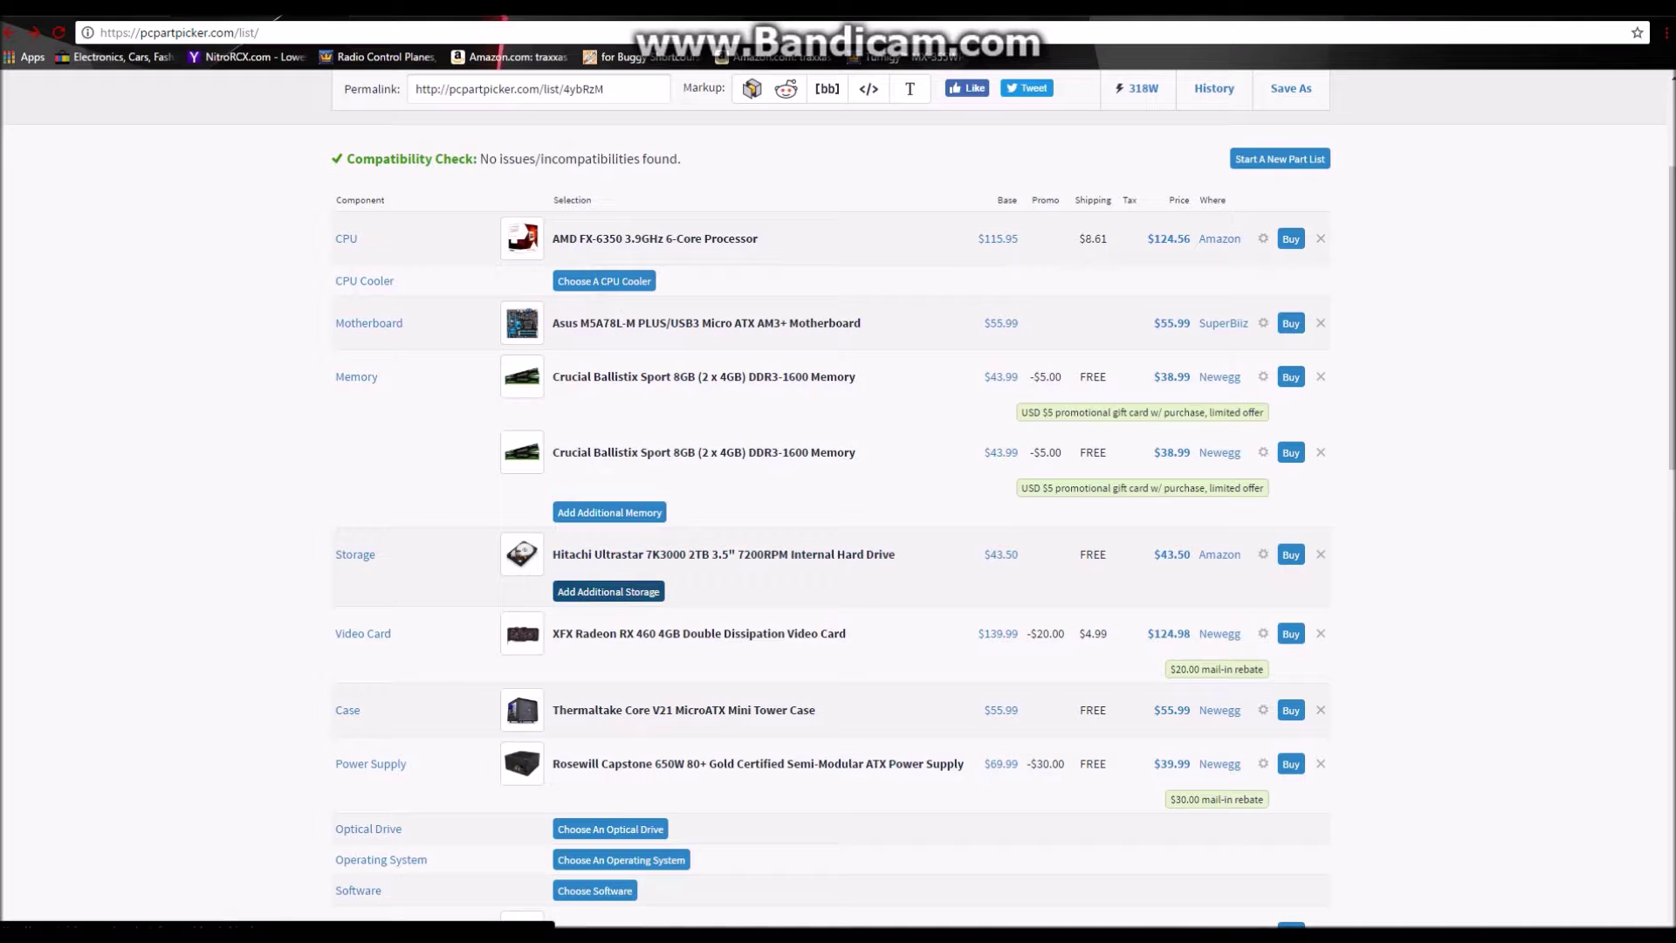
{"action": "scroll", "coordinate": [838, 497], "scroll_direction": "down", "scroll_amount": 3}
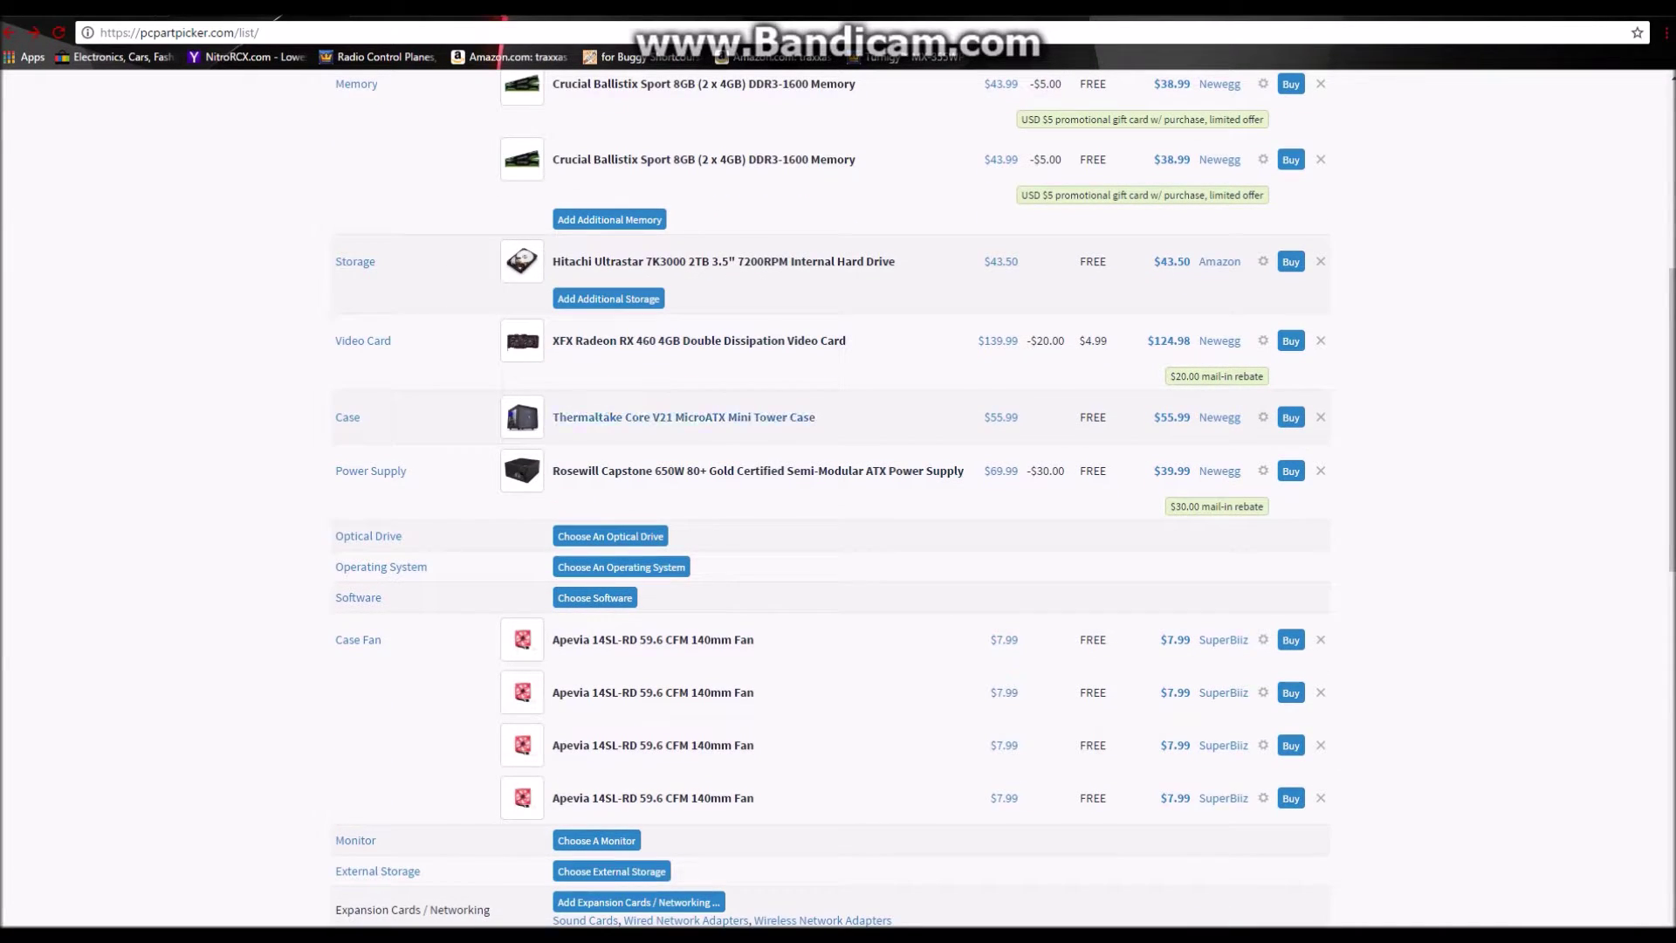
{"action": "left_click", "coordinate": [683, 417]}
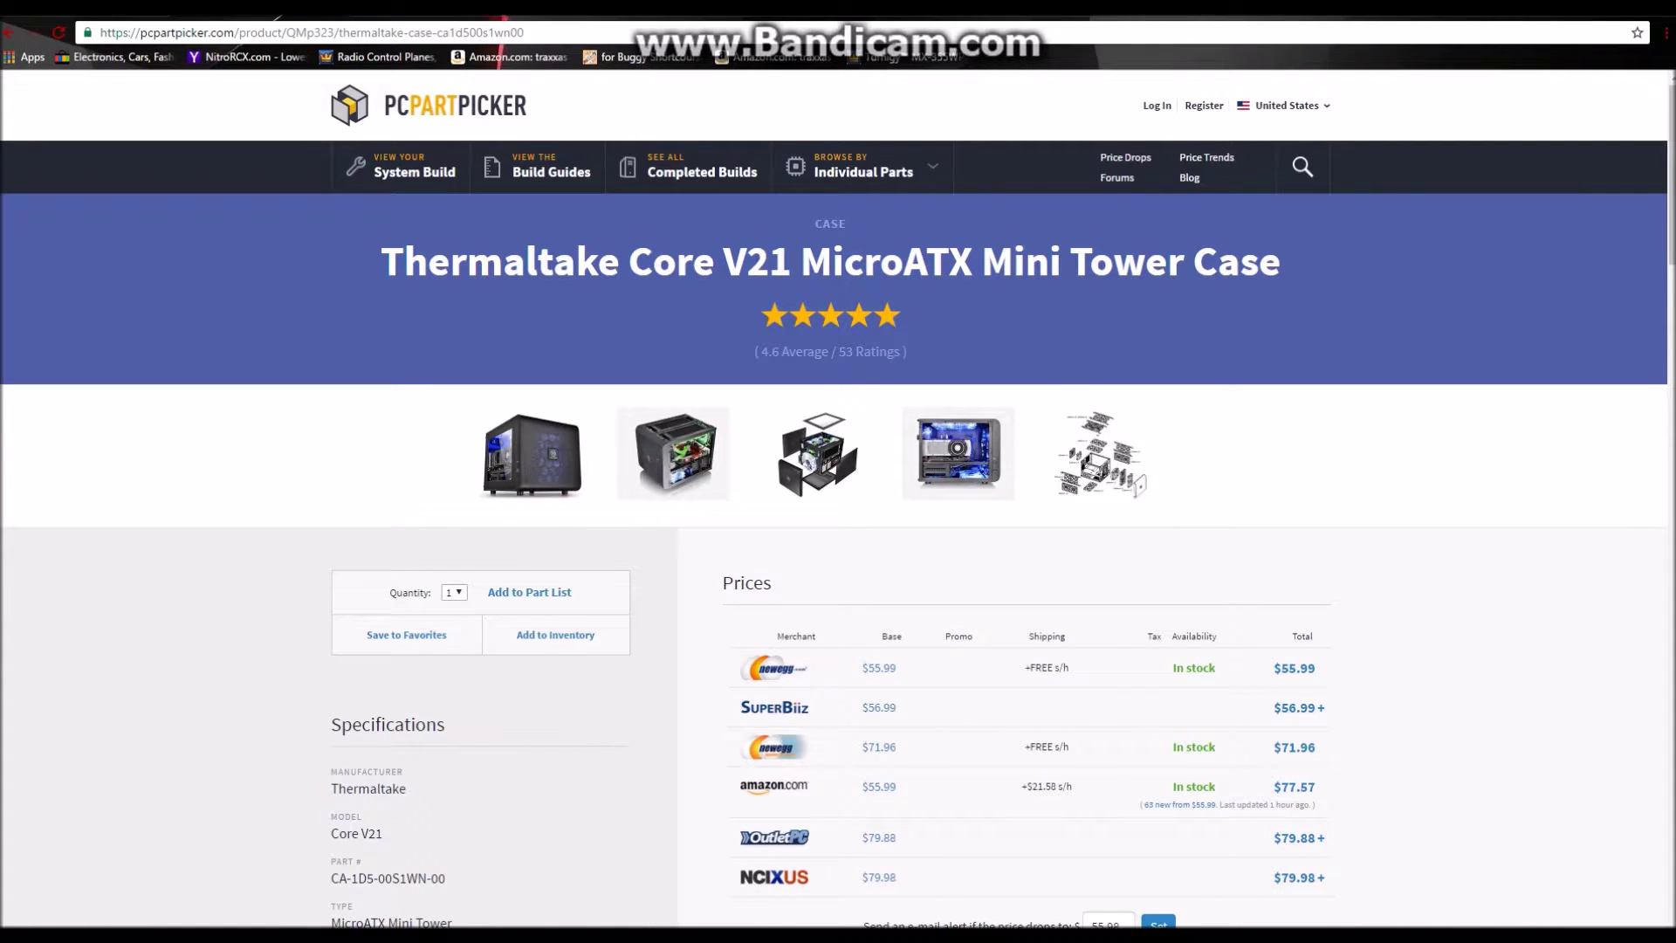
{"action": "scroll", "coordinate": [765, 349], "scroll_direction": "down", "scroll_amount": 2}
{"action": "right_click", "coordinate": [764, 235]}
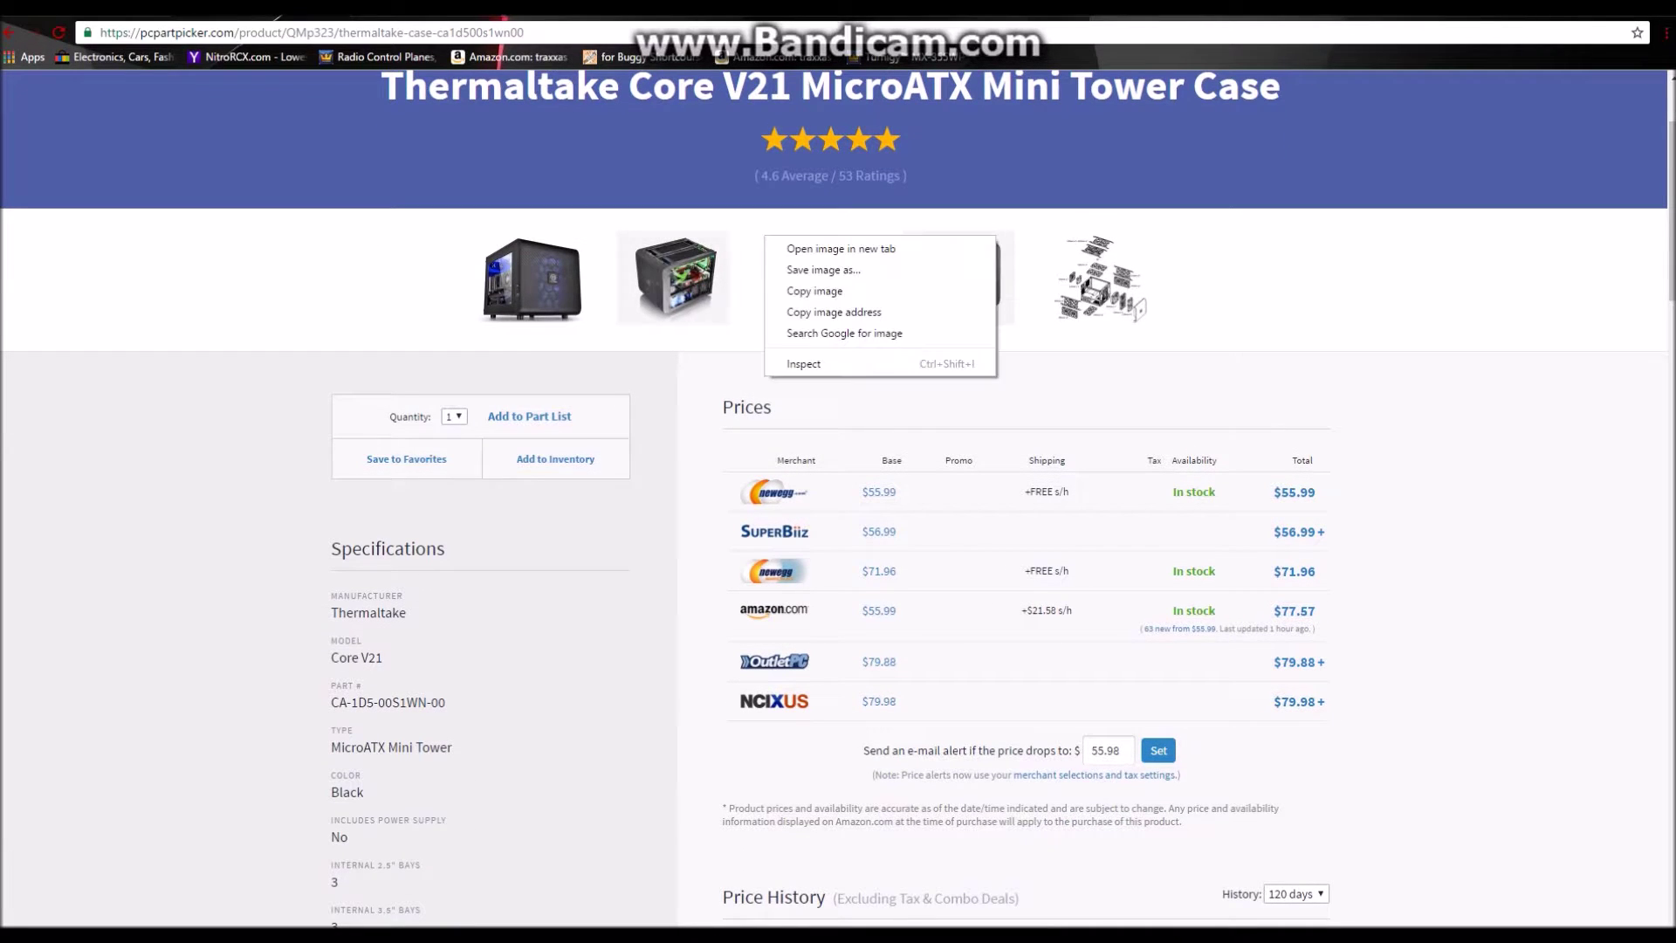
{"action": "key", "text": "Escape"}
{"action": "scroll", "coordinate": [838, 489], "scroll_direction": "down", "scroll_amount": 1}
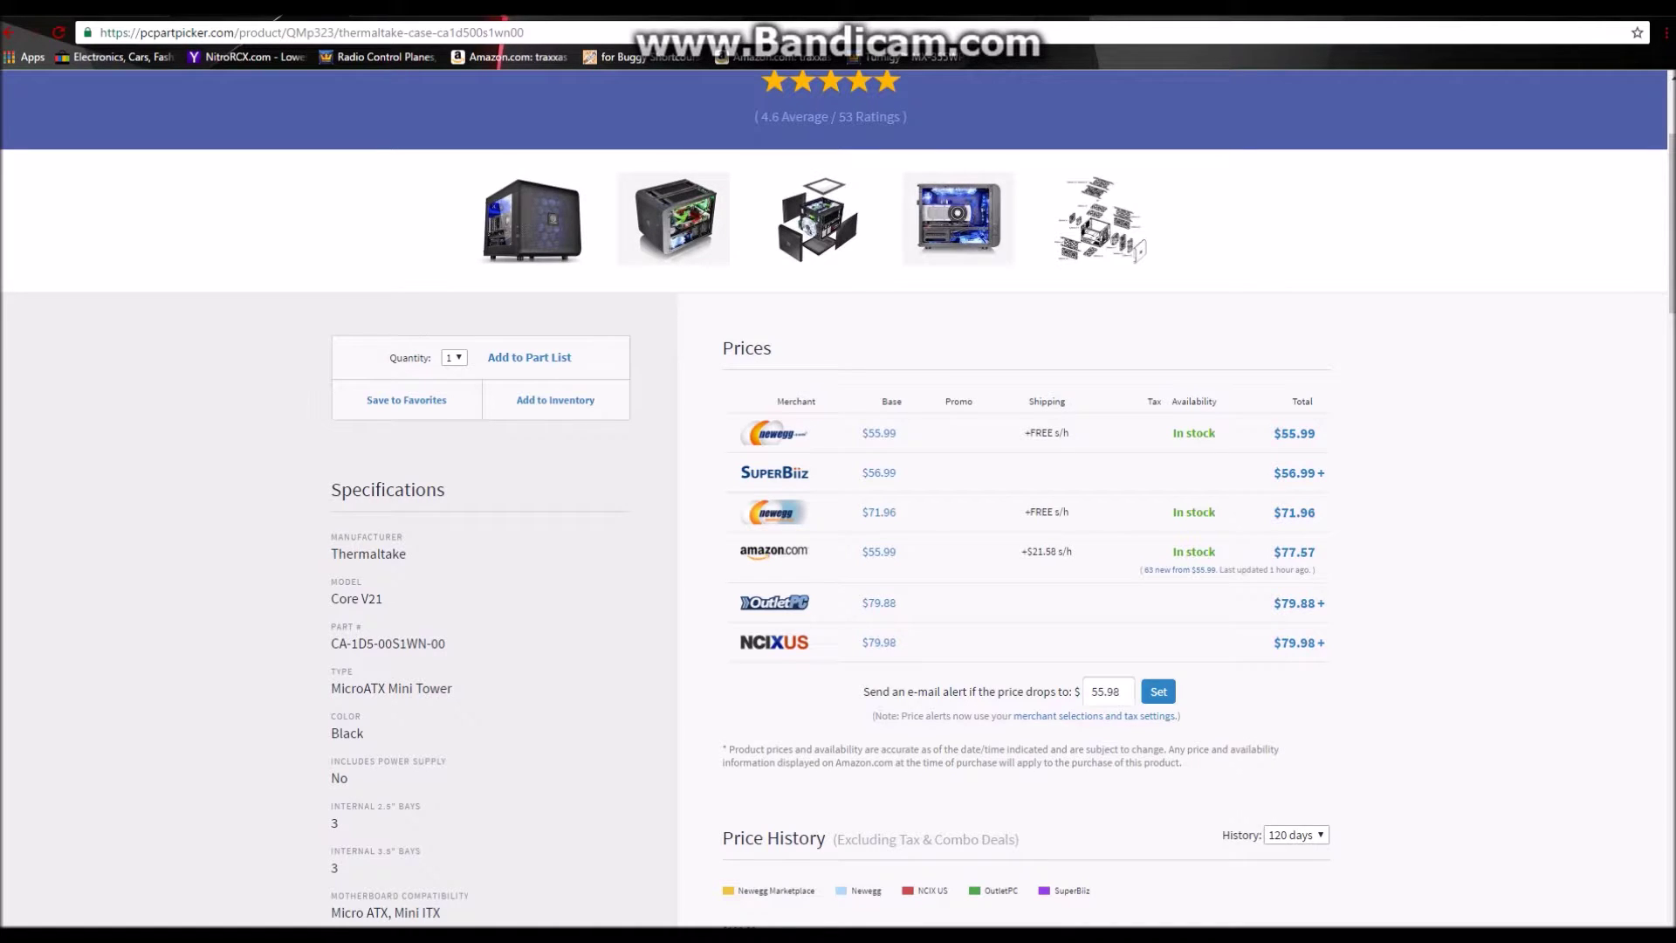
{"action": "scroll", "coordinate": [838, 489], "scroll_direction": "up", "scroll_amount": 1}
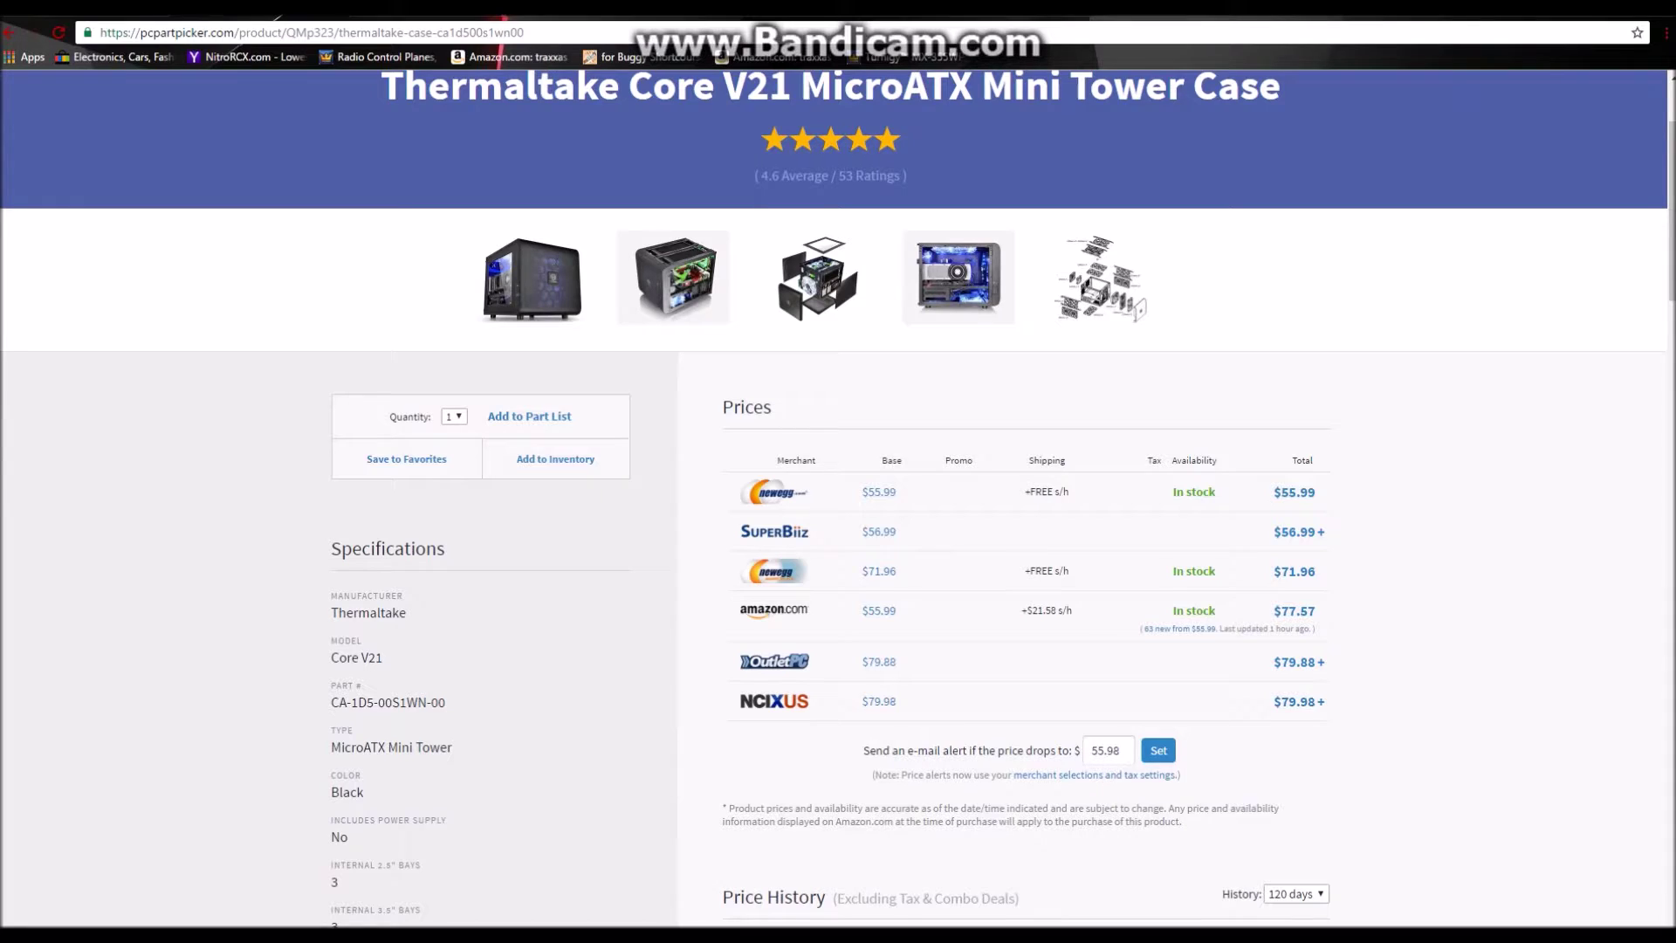
{"action": "scroll", "coordinate": [834, 499], "scroll_direction": "down", "scroll_amount": 3}
{"action": "scroll", "coordinate": [833, 499], "scroll_direction": "up", "scroll_amount": 3}
{"action": "scroll", "coordinate": [837, 498], "scroll_direction": "down", "scroll_amount": 3}
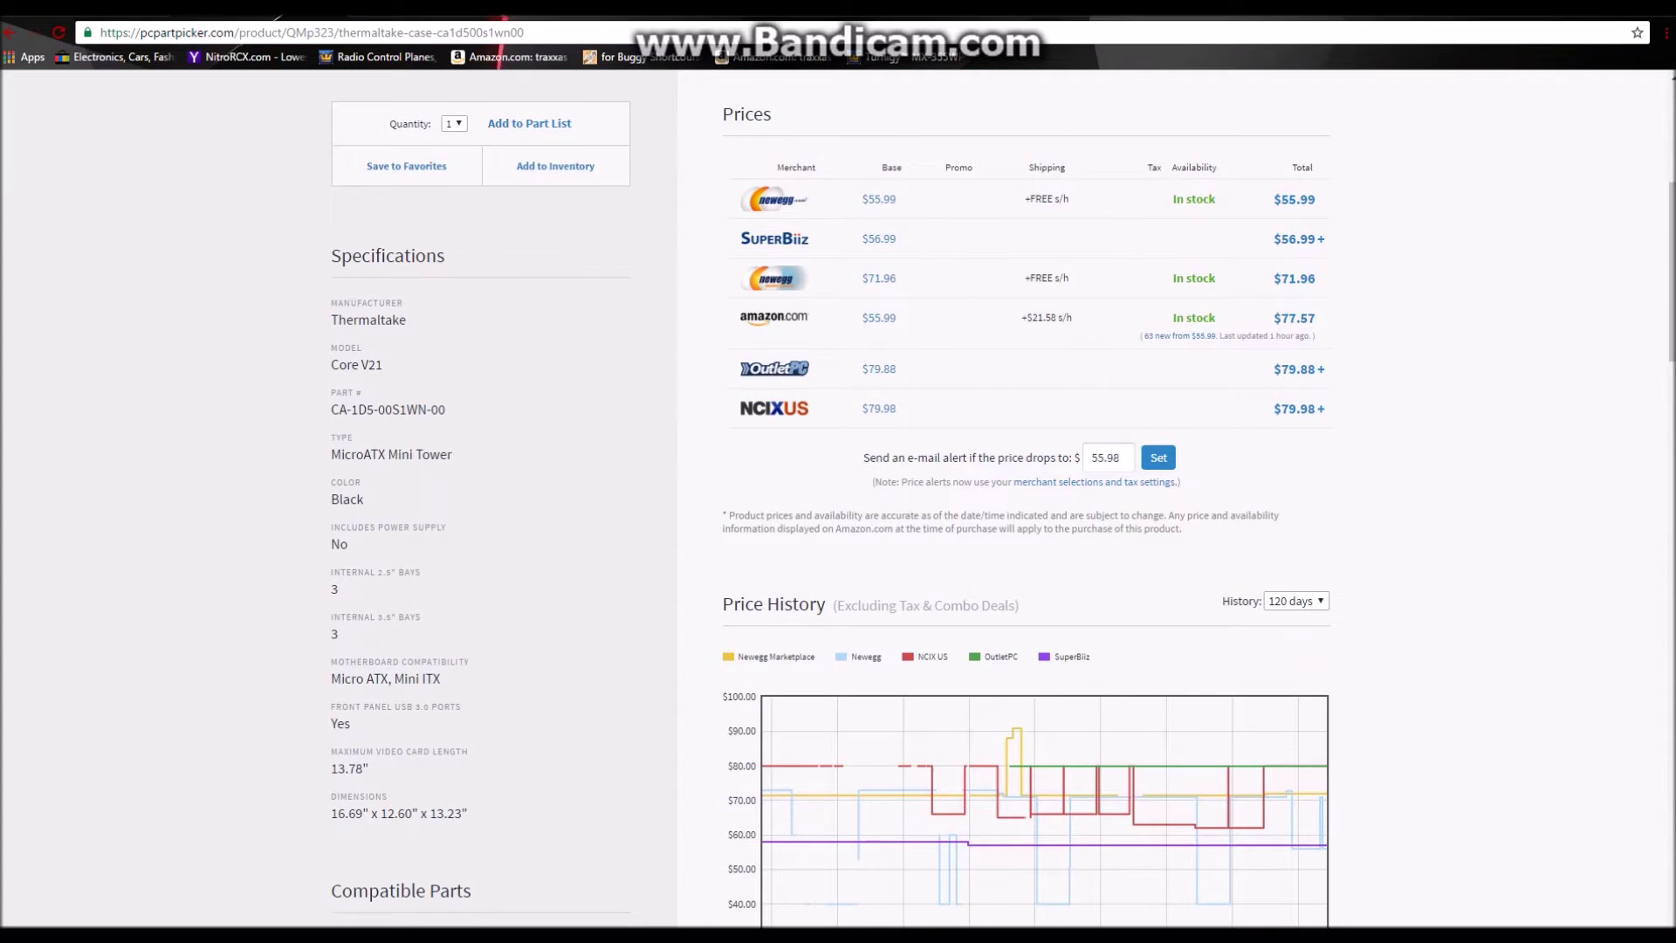
Step: Highlight Micro ATX and Mini ITX in the case's motherboard compatibility specification, and clear the highlight
{"action": "scroll", "coordinate": [1048, 524], "scroll_direction": "down", "scroll_amount": 2}
{"action": "left_click_drag", "start_coordinate": [390, 502], "coordinate": [330, 502]}
{"action": "left_click_drag", "start_coordinate": [441, 503], "coordinate": [394, 502]}
{"action": "left_click", "coordinate": [423, 510]}
{"action": "scroll", "coordinate": [1003, 497], "scroll_direction": "up", "scroll_amount": 2}
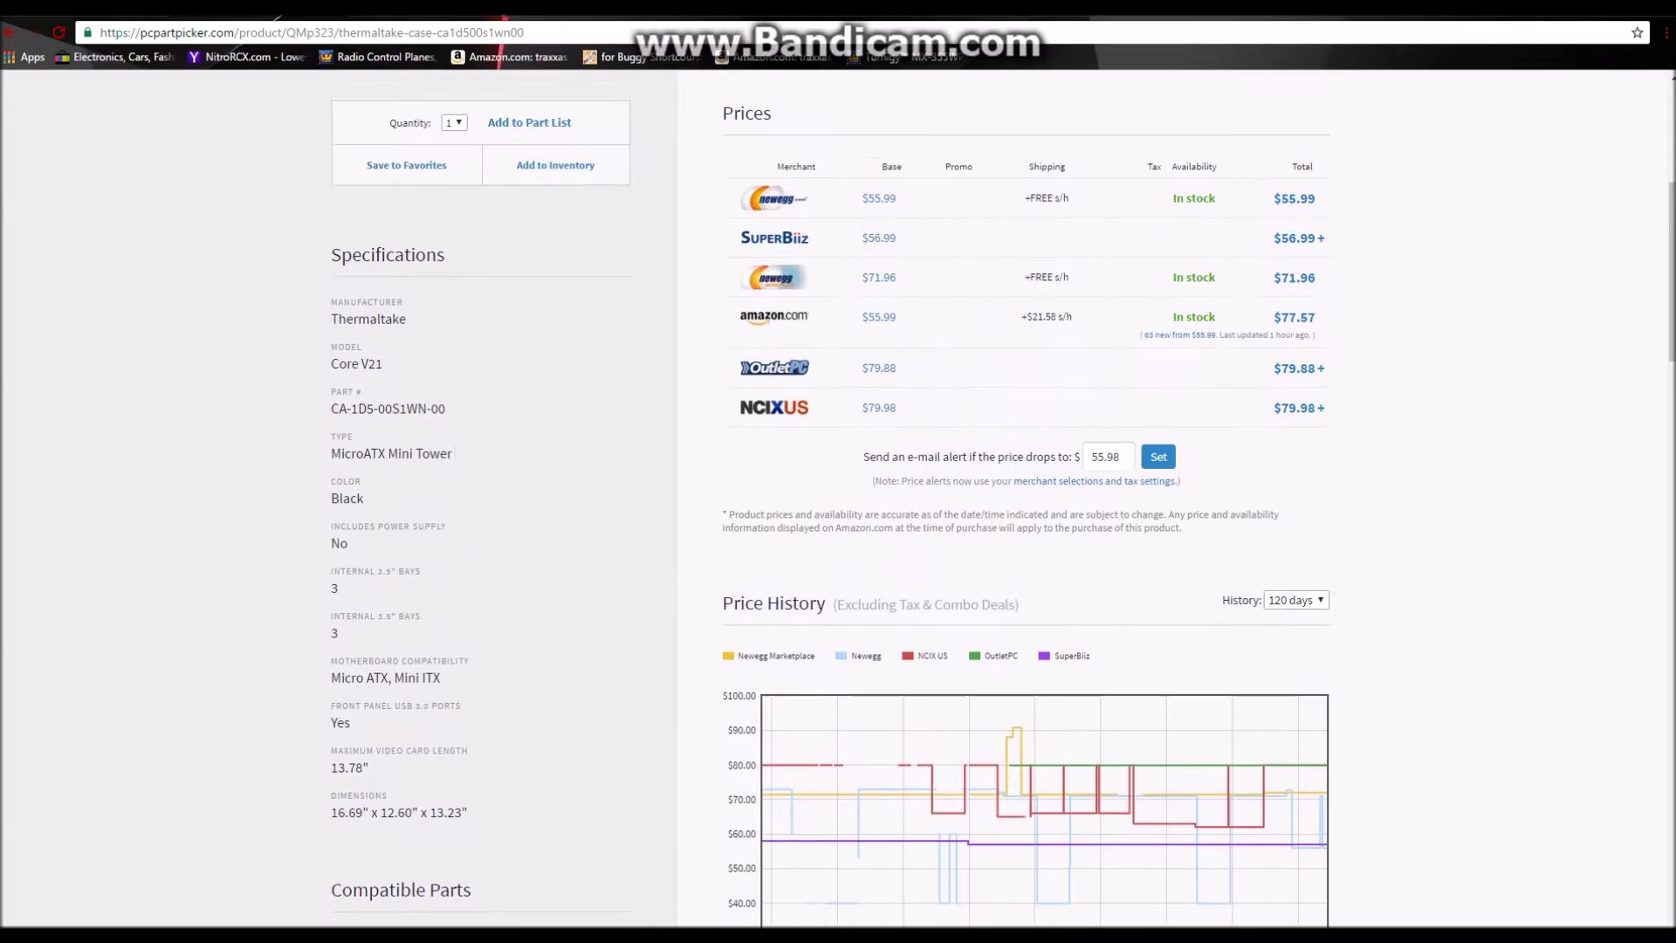
Step: Look through the case's price history, compatible parts and reviews, and return to the part list
{"action": "scroll", "coordinate": [1004, 498], "scroll_direction": "down", "scroll_amount": 1}
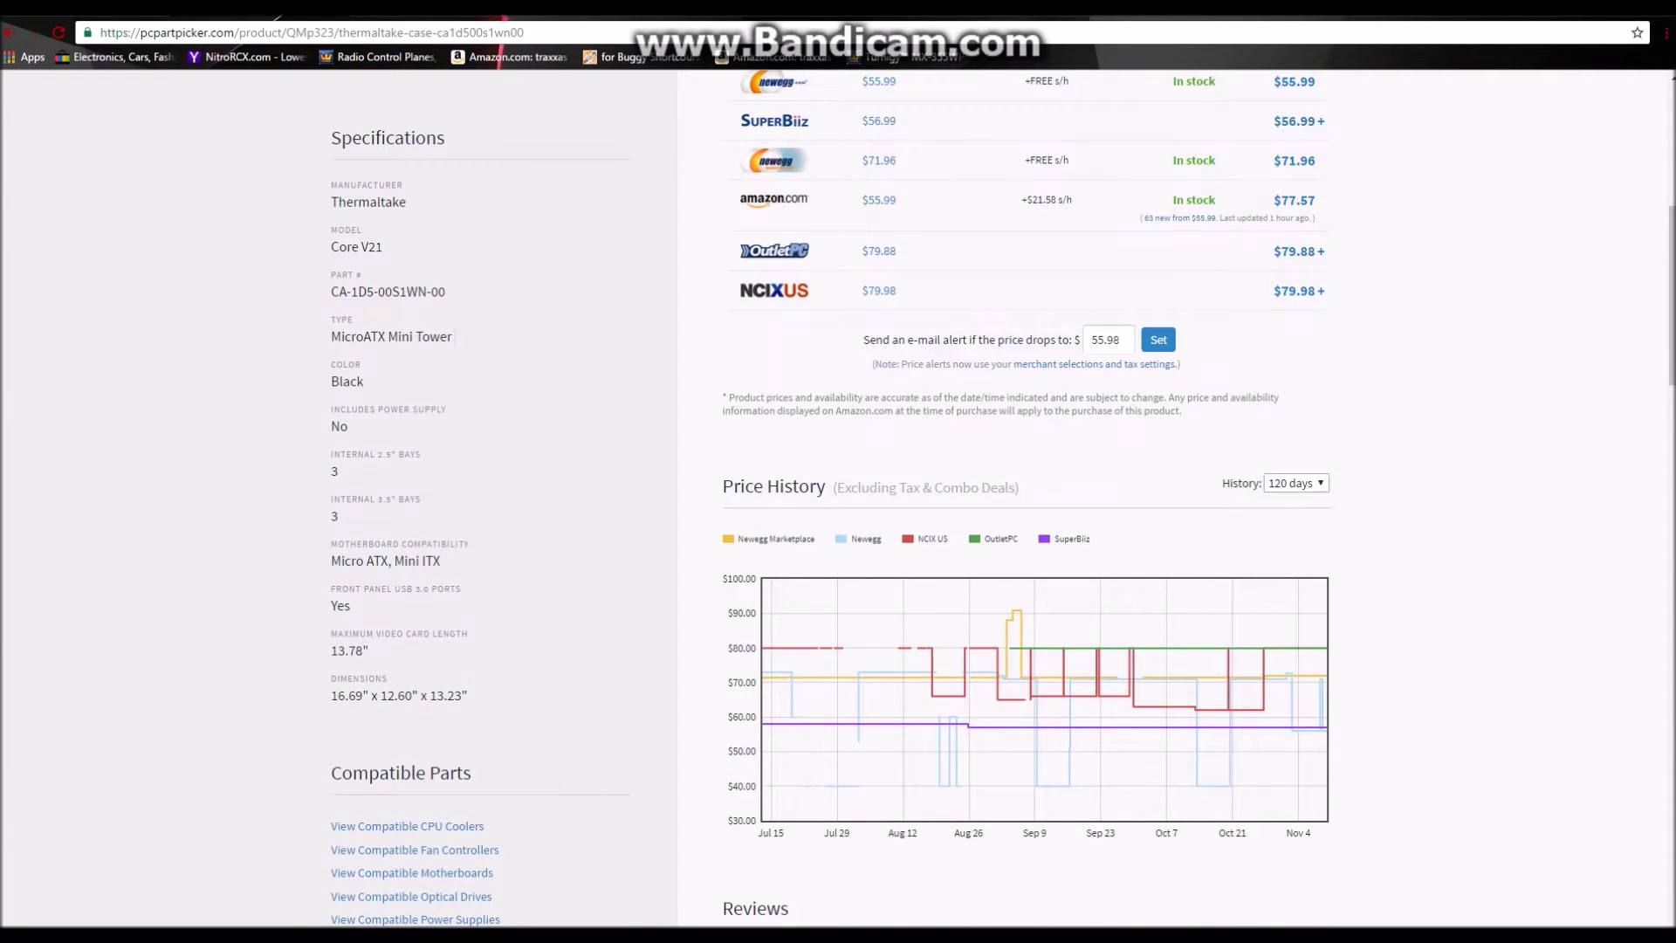
{"action": "scroll", "coordinate": [455, 336], "scroll_direction": "down", "scroll_amount": 5}
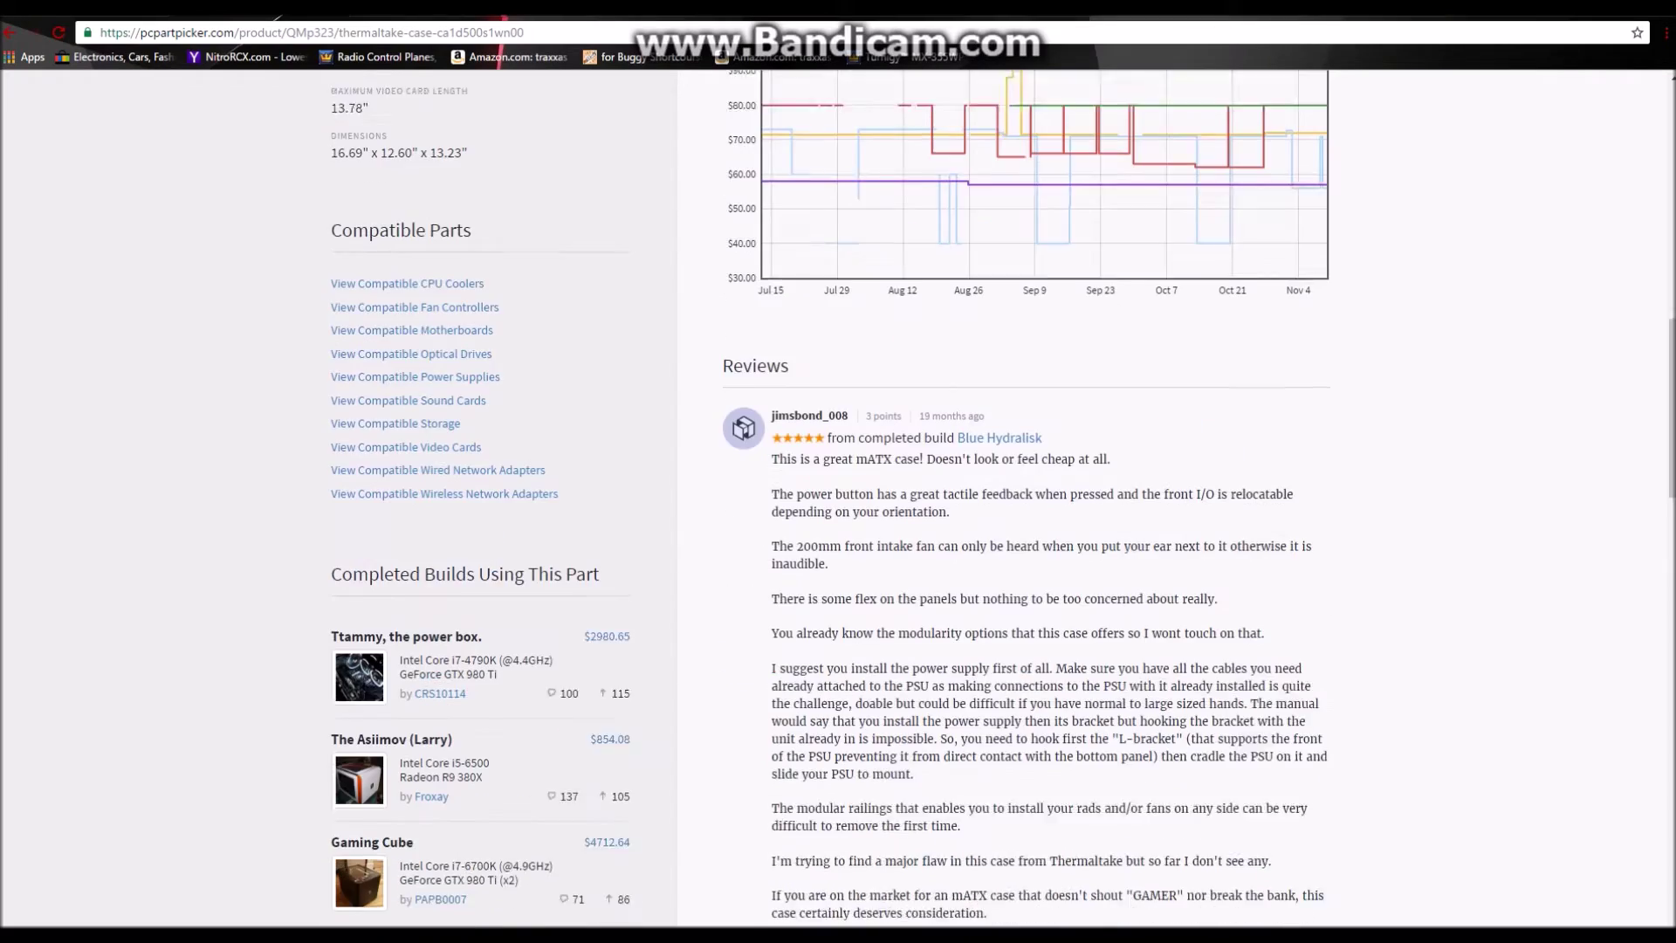
{"action": "scroll", "coordinate": [838, 497], "scroll_direction": "up", "scroll_amount": 12}
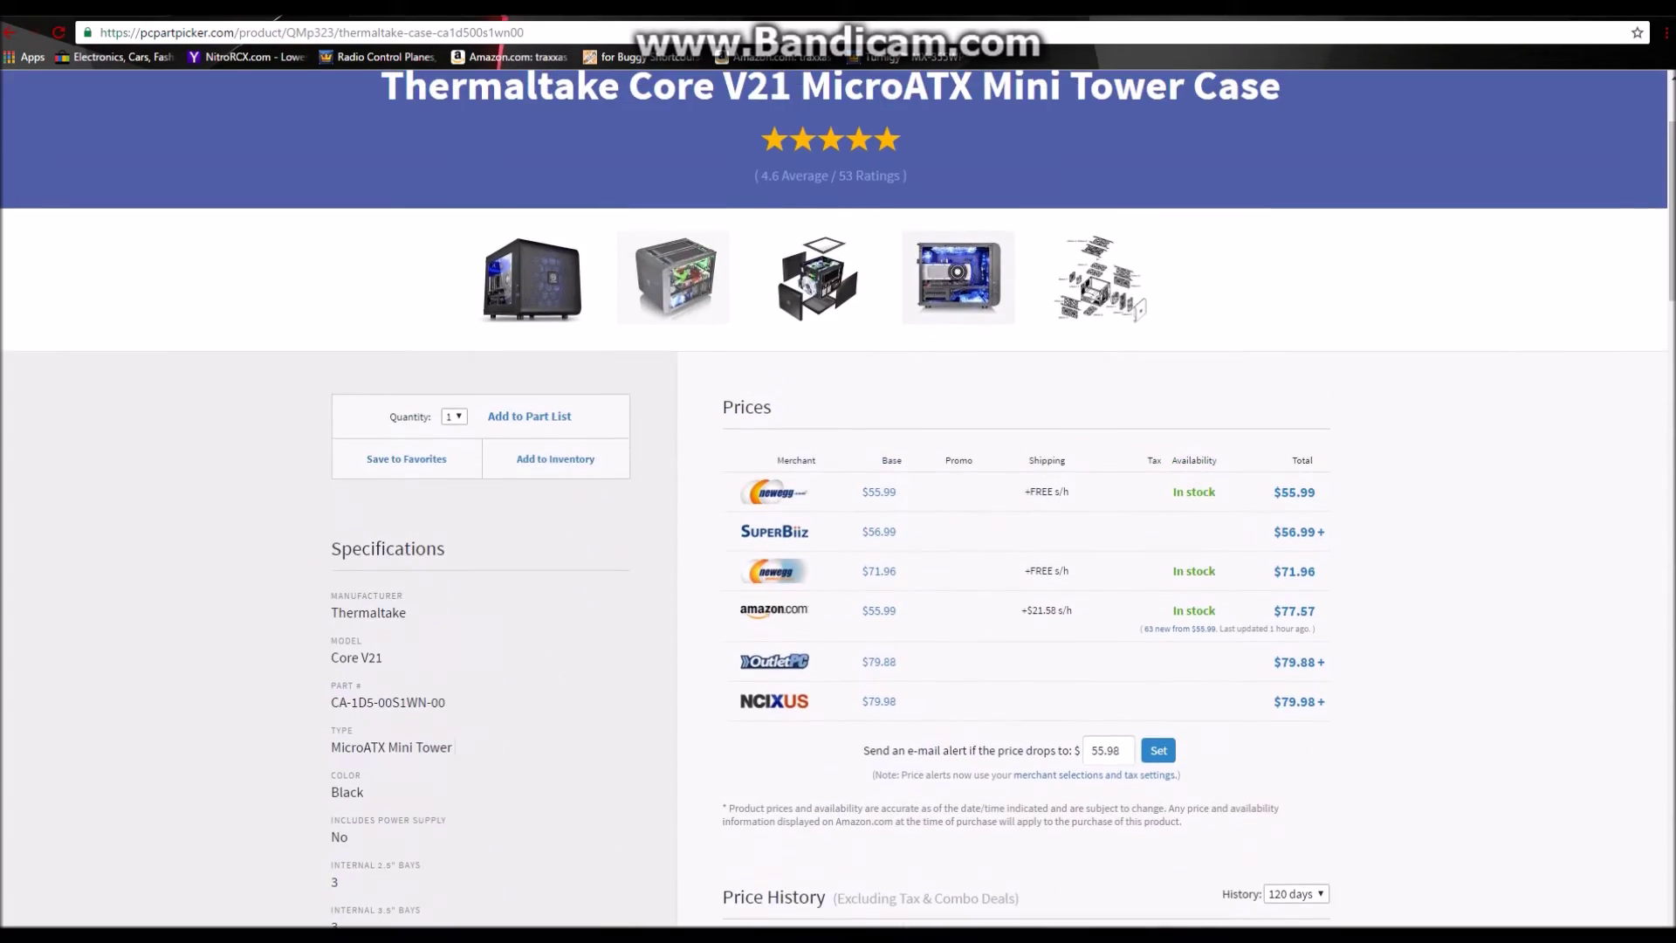
{"action": "key", "text": "alt+Left"}
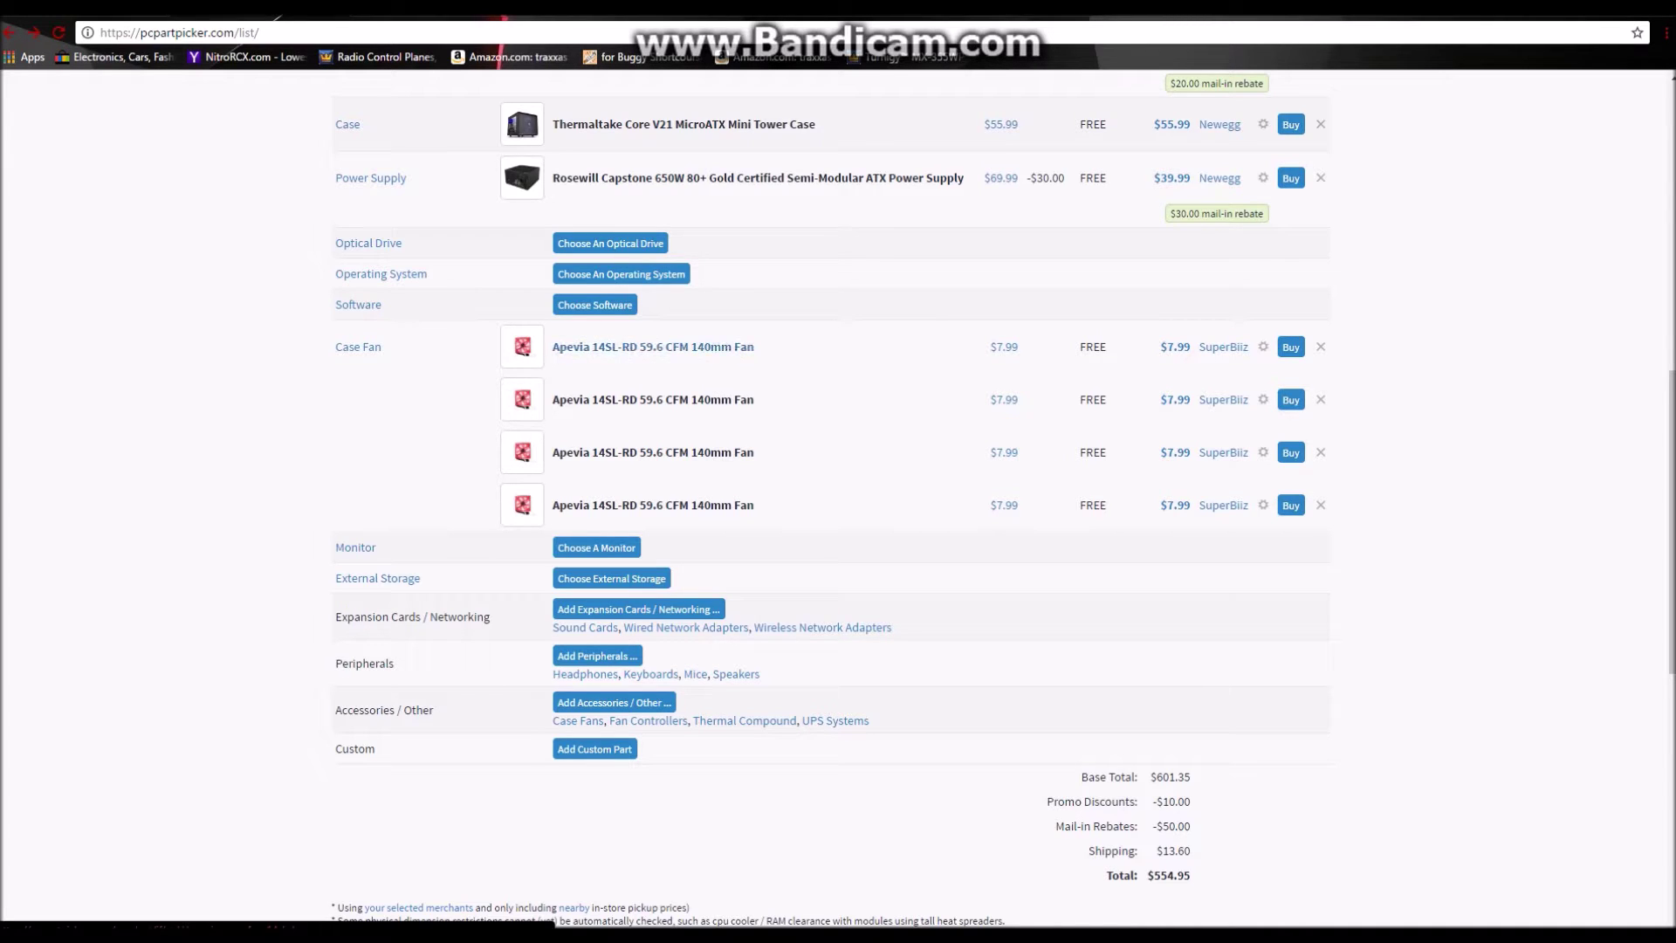
Step: Review the Apevia 14SL-RD 140mm case fan's prices, specifications and reviews on its page, and return to the part list
{"action": "left_click", "coordinate": [652, 346]}
{"action": "scroll", "coordinate": [837, 497], "scroll_direction": "down", "scroll_amount": 3}
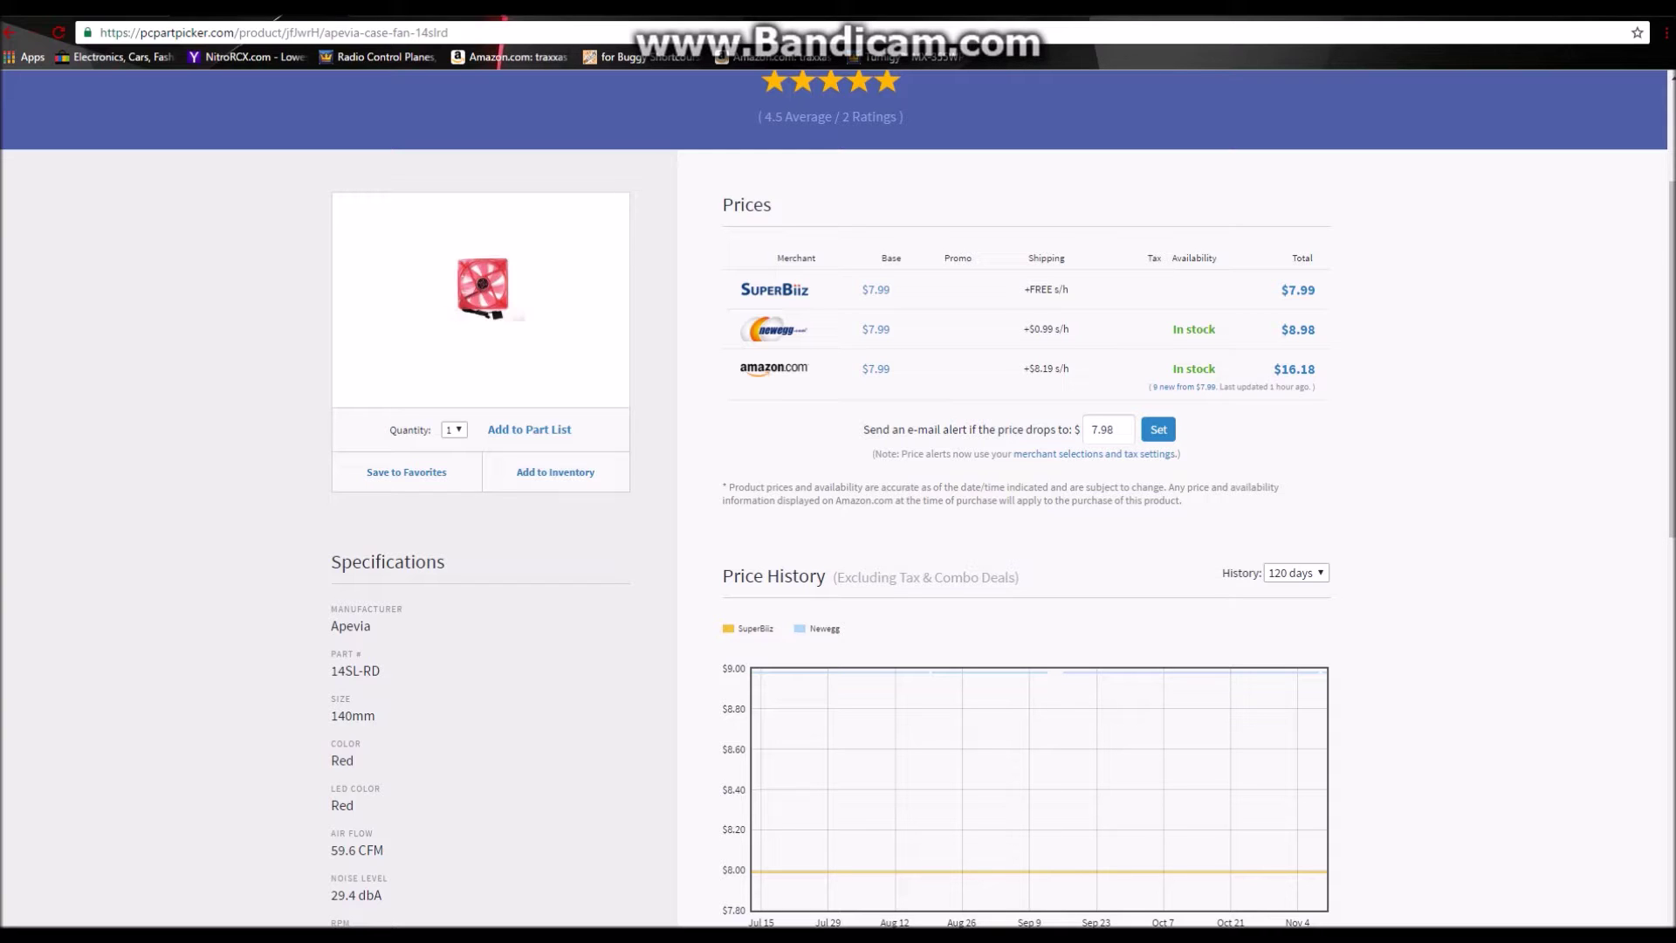
{"action": "scroll", "coordinate": [838, 497], "scroll_direction": "down", "scroll_amount": 4}
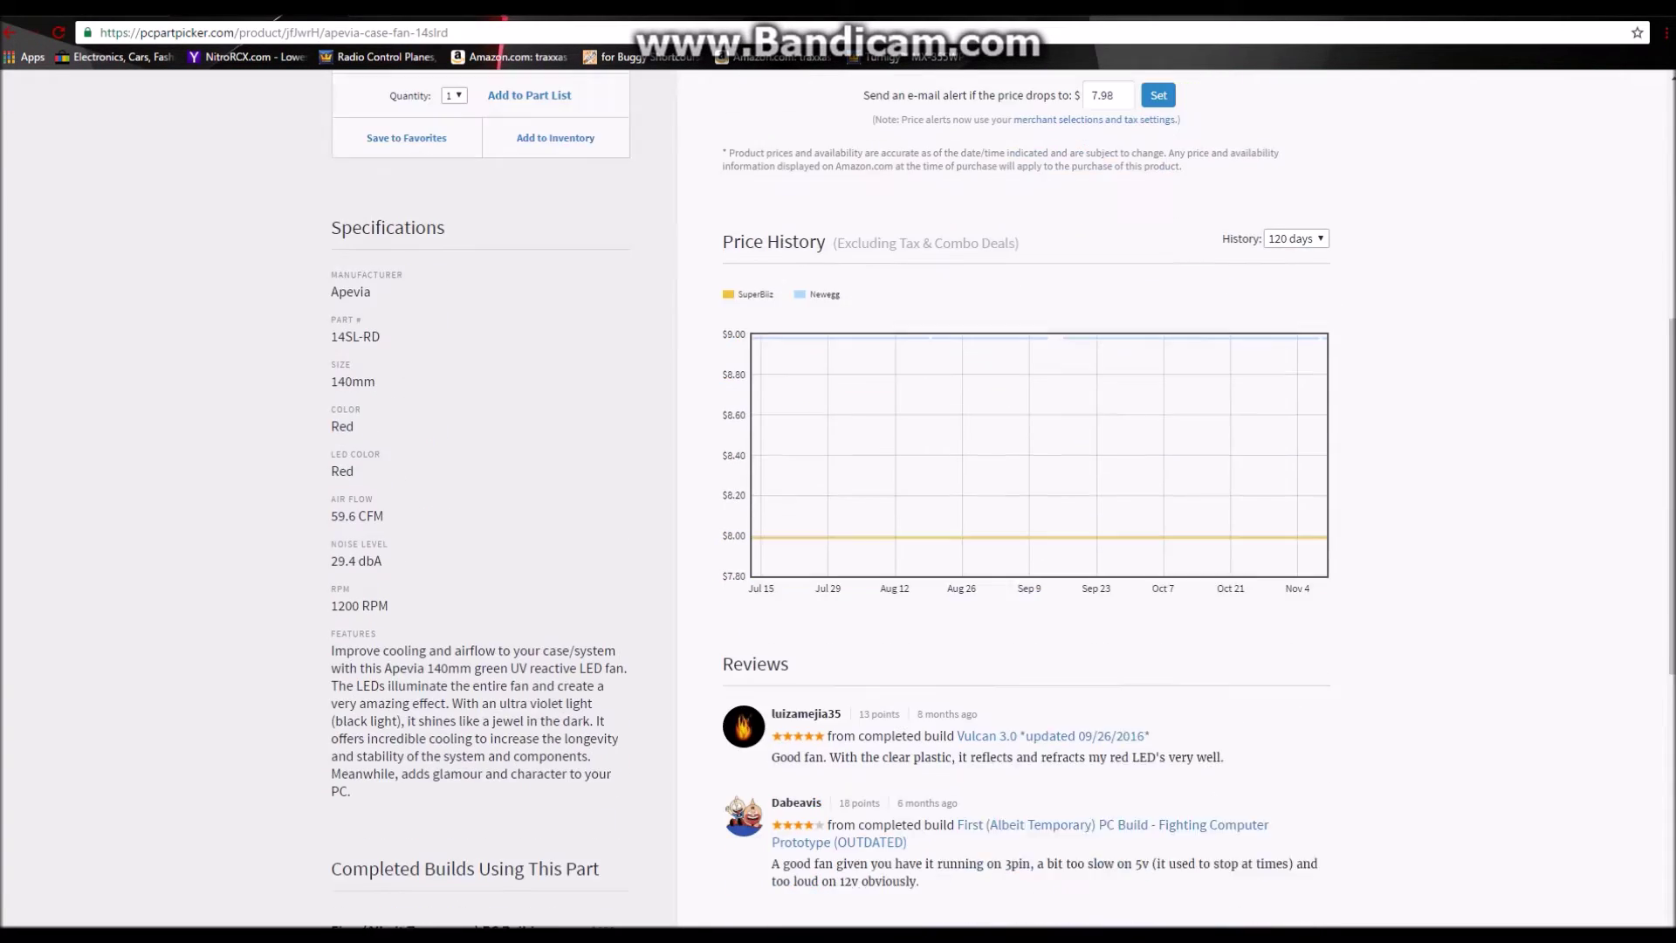
{"action": "scroll", "coordinate": [838, 497], "scroll_direction": "up", "scroll_amount": 2}
{"action": "key", "text": "alt+Left"}
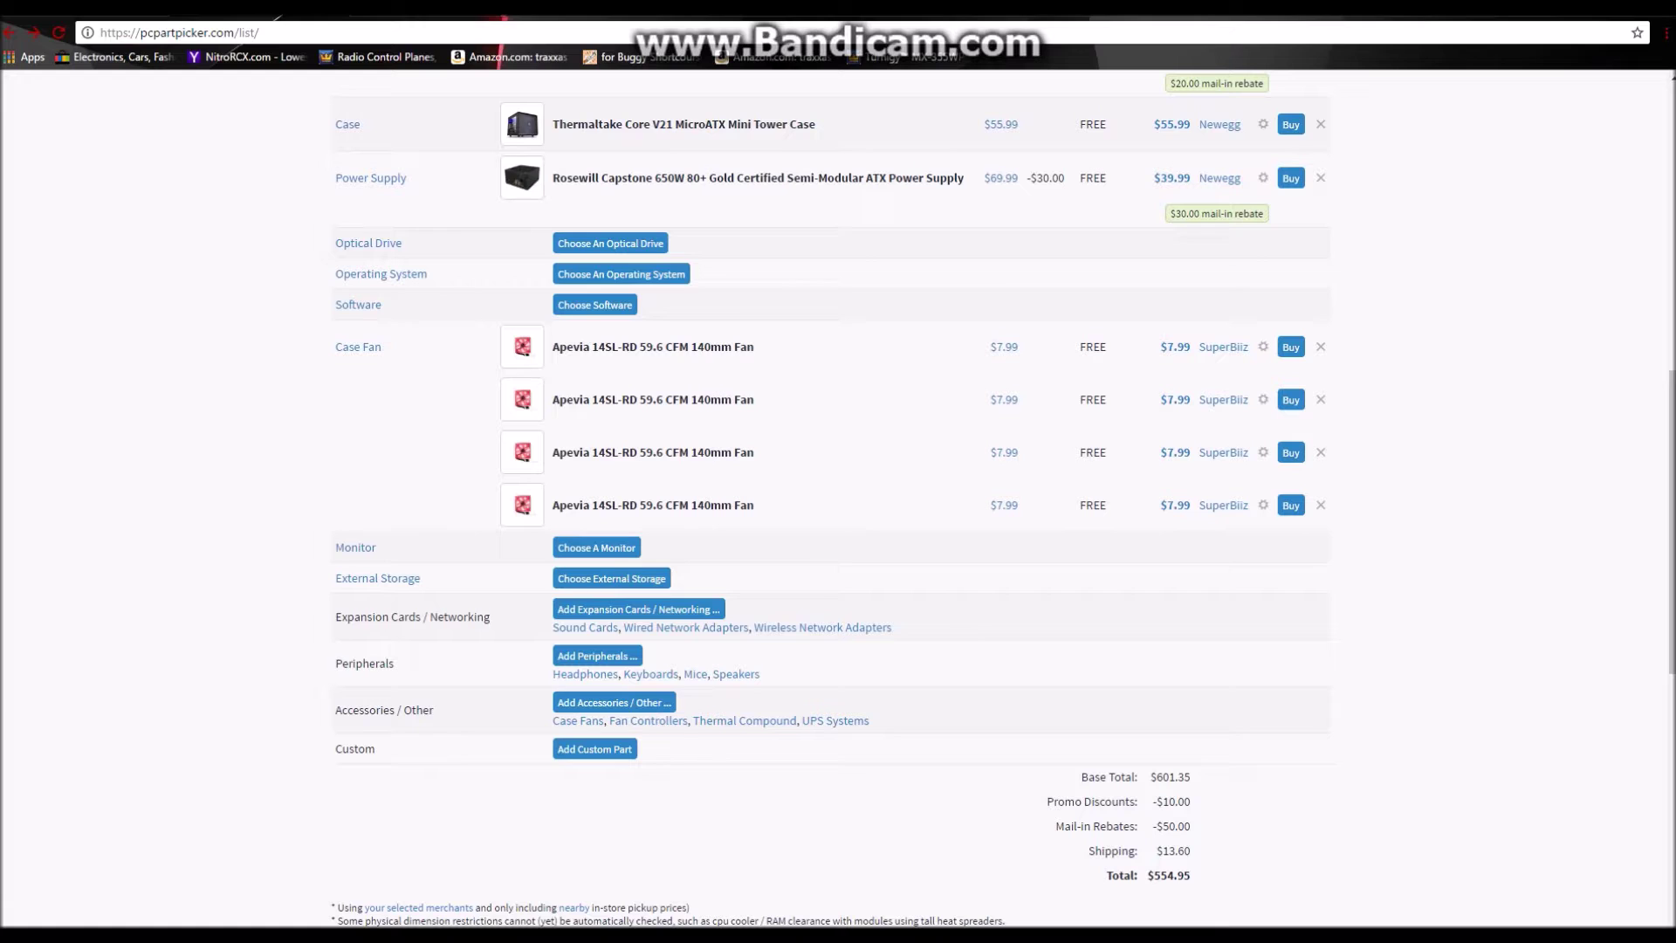
Step: Open the Rosewill Capstone 650W power supply's page from the part list, review its prices, and enlarge the picture showing the unit with its cables
{"action": "scroll", "coordinate": [838, 498], "scroll_direction": "up", "scroll_amount": 3}
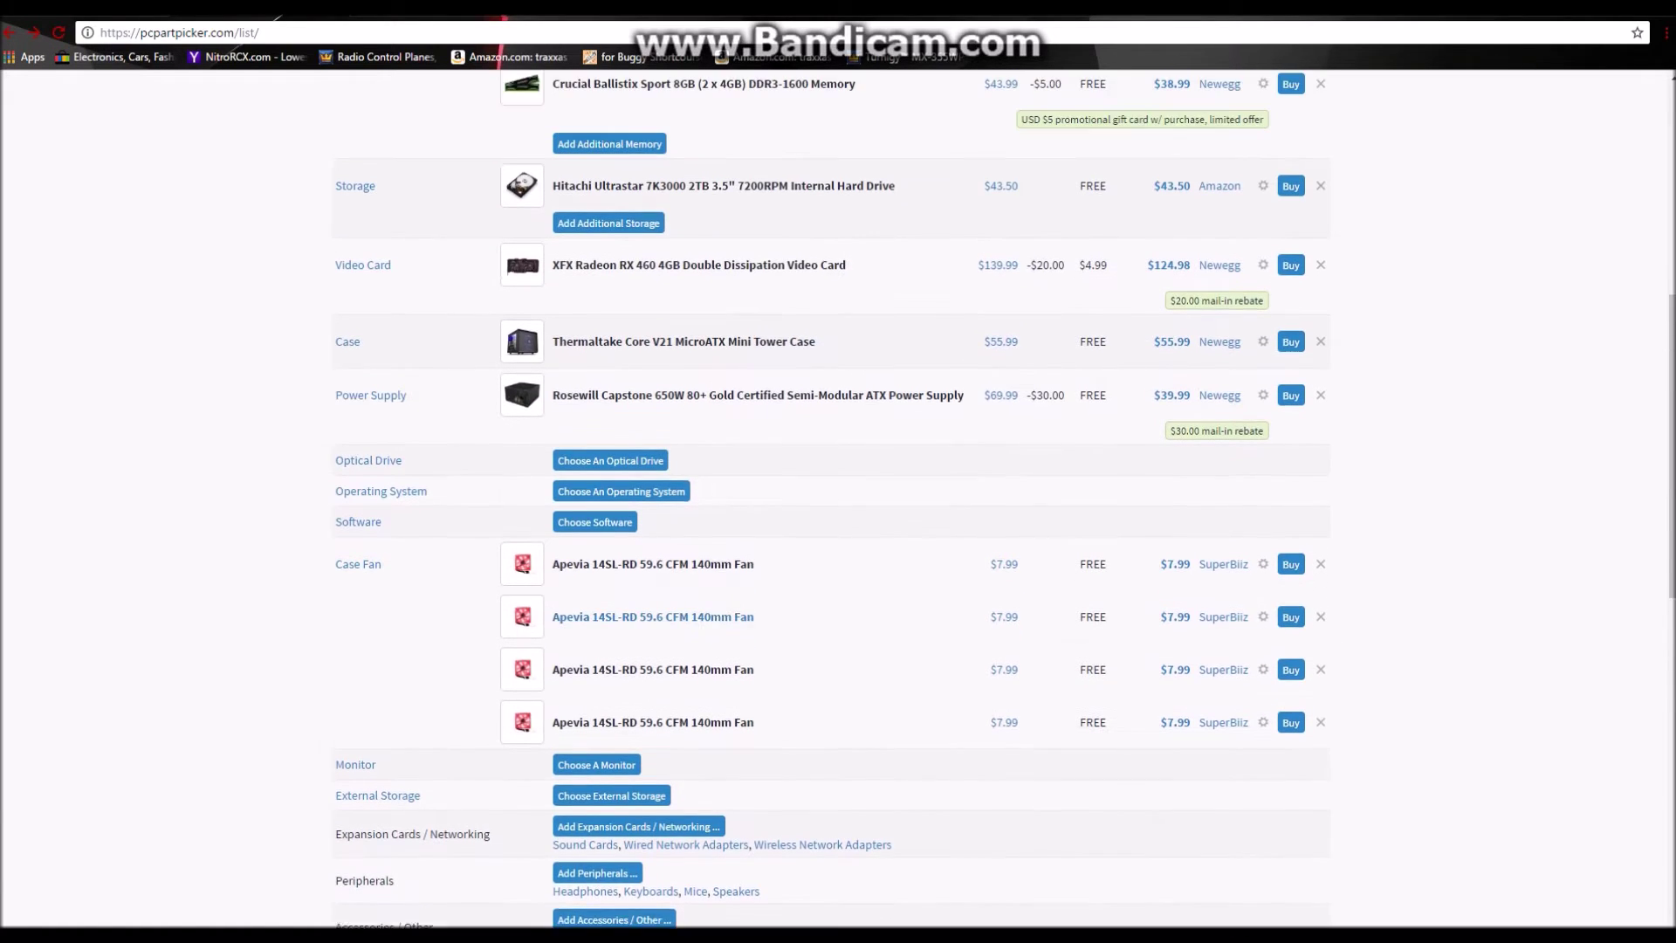
{"action": "left_click", "coordinate": [925, 471]}
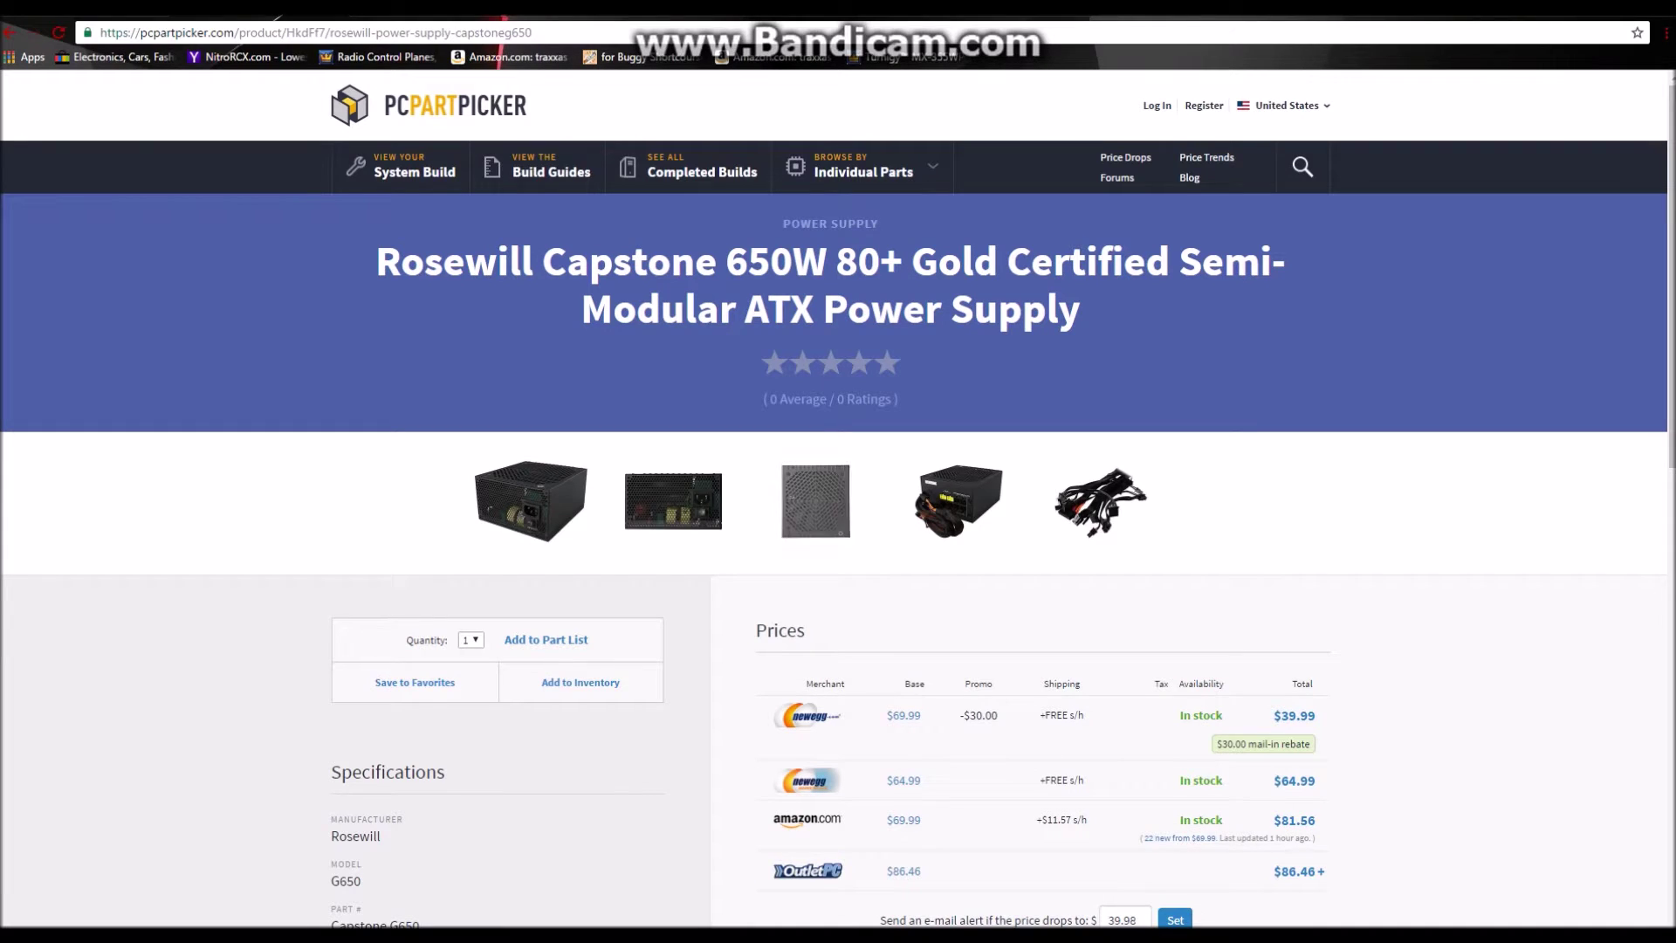
{"action": "scroll", "coordinate": [838, 498], "scroll_direction": "down", "scroll_amount": 3}
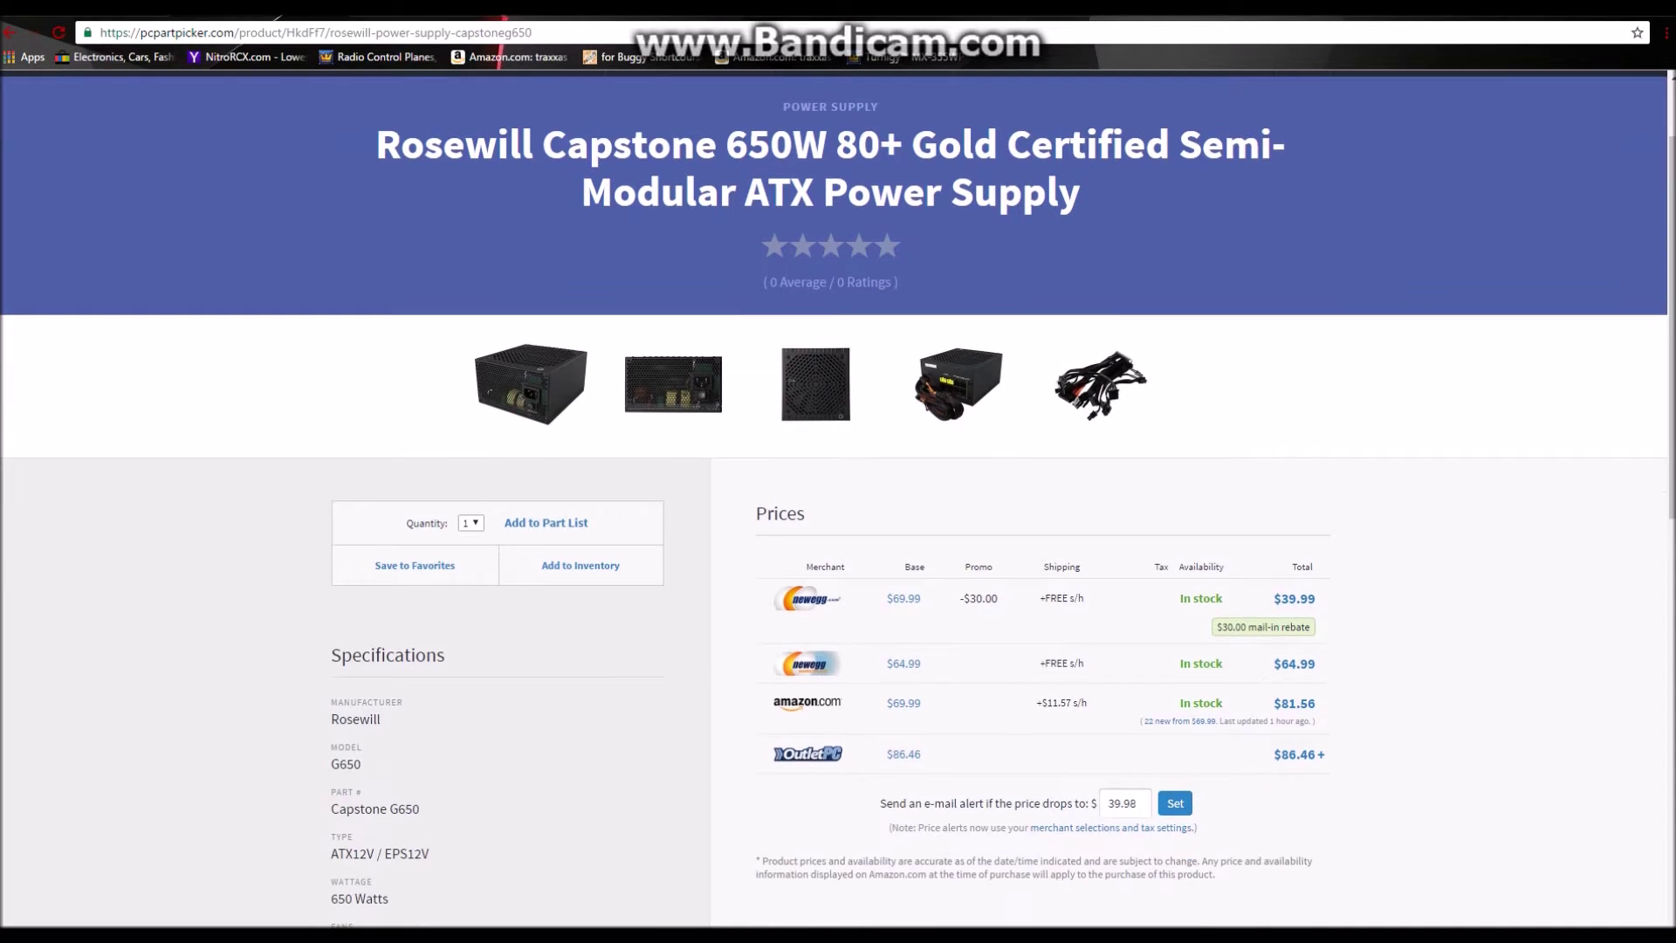
{"action": "scroll", "coordinate": [837, 498], "scroll_direction": "up", "scroll_amount": 1}
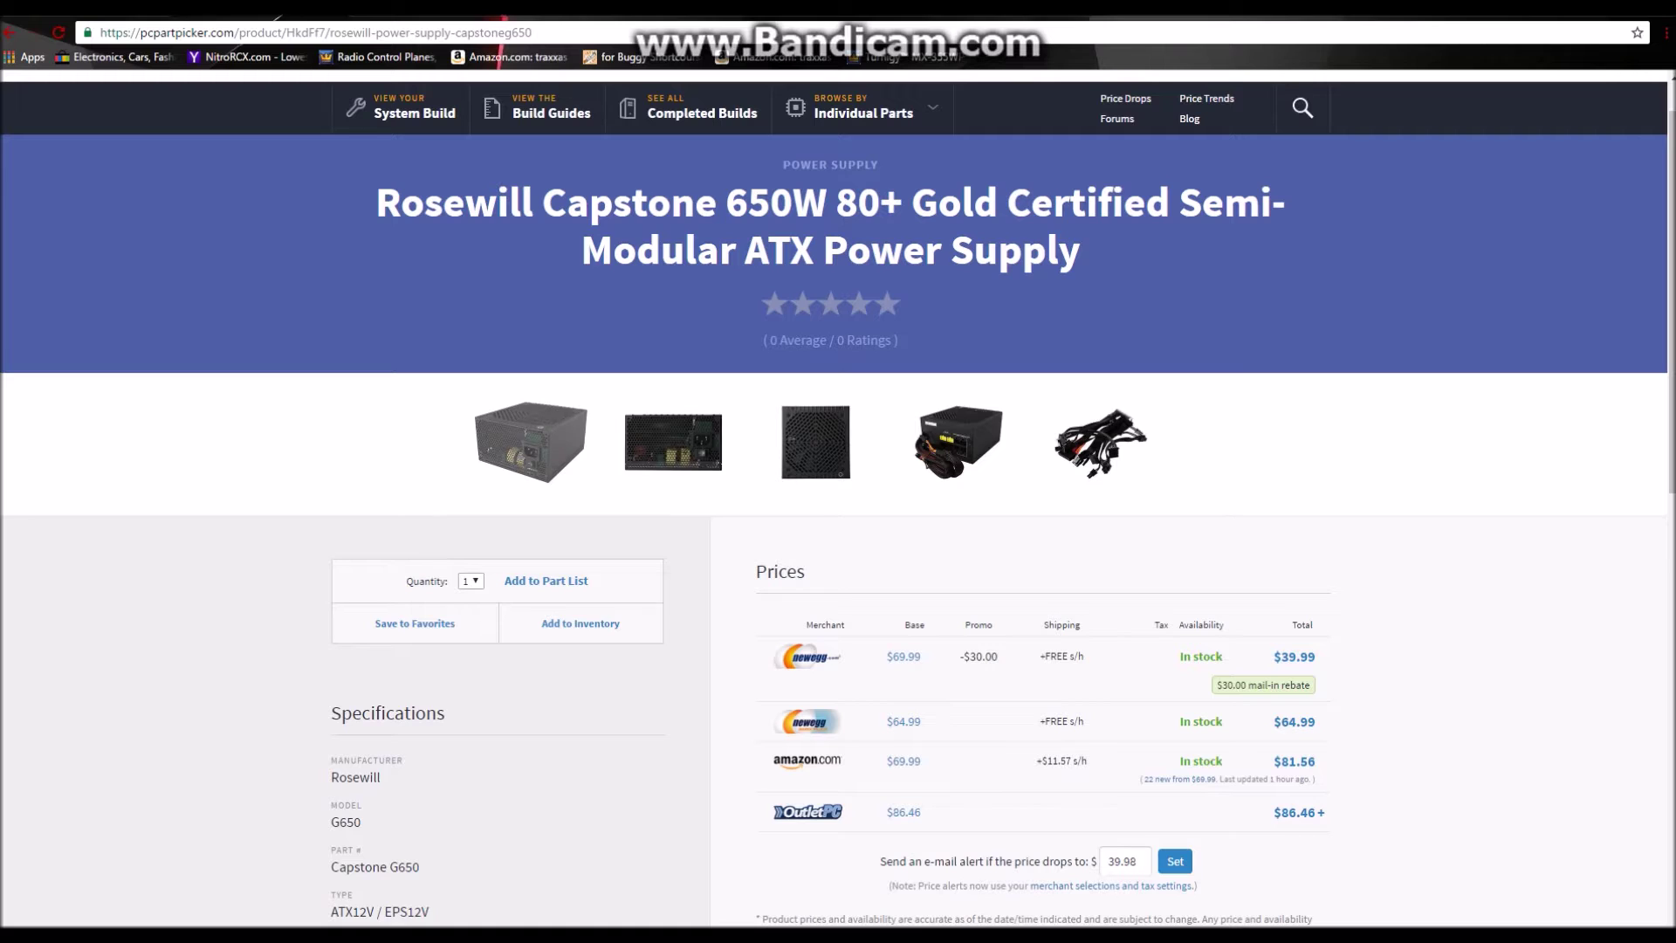
{"action": "left_click", "coordinate": [958, 443]}
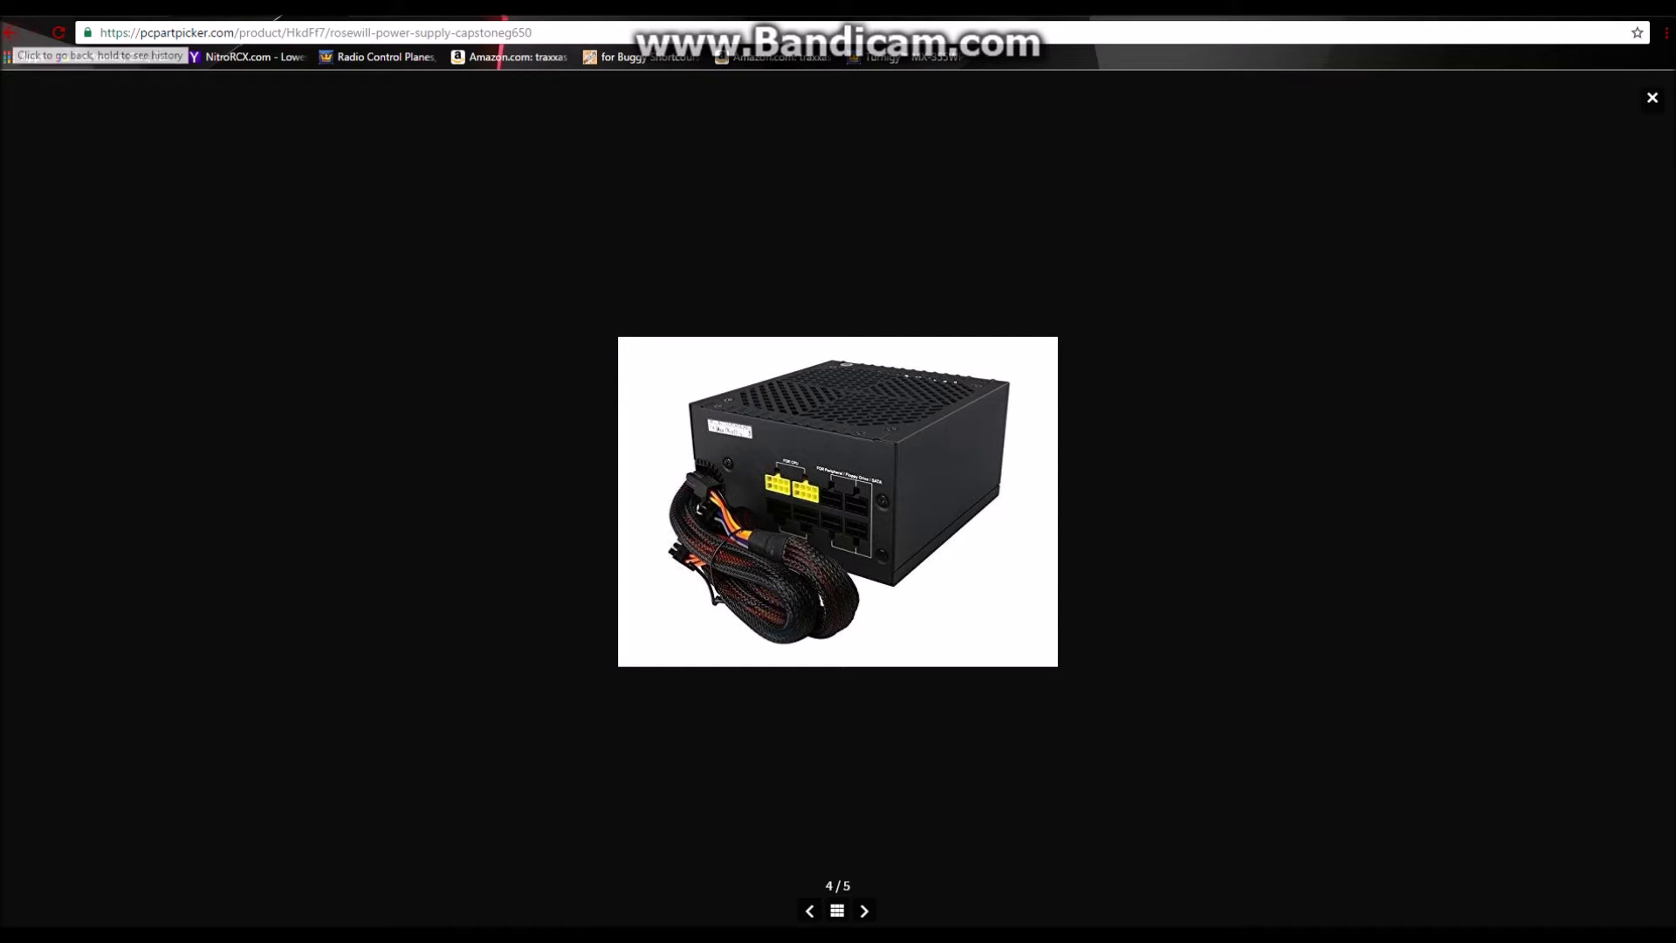
Step: Return to the part list and look over the selected parts, the empty categories and the price totals
{"action": "scroll", "coordinate": [821, 506], "scroll_direction": "down", "scroll_amount": 6}
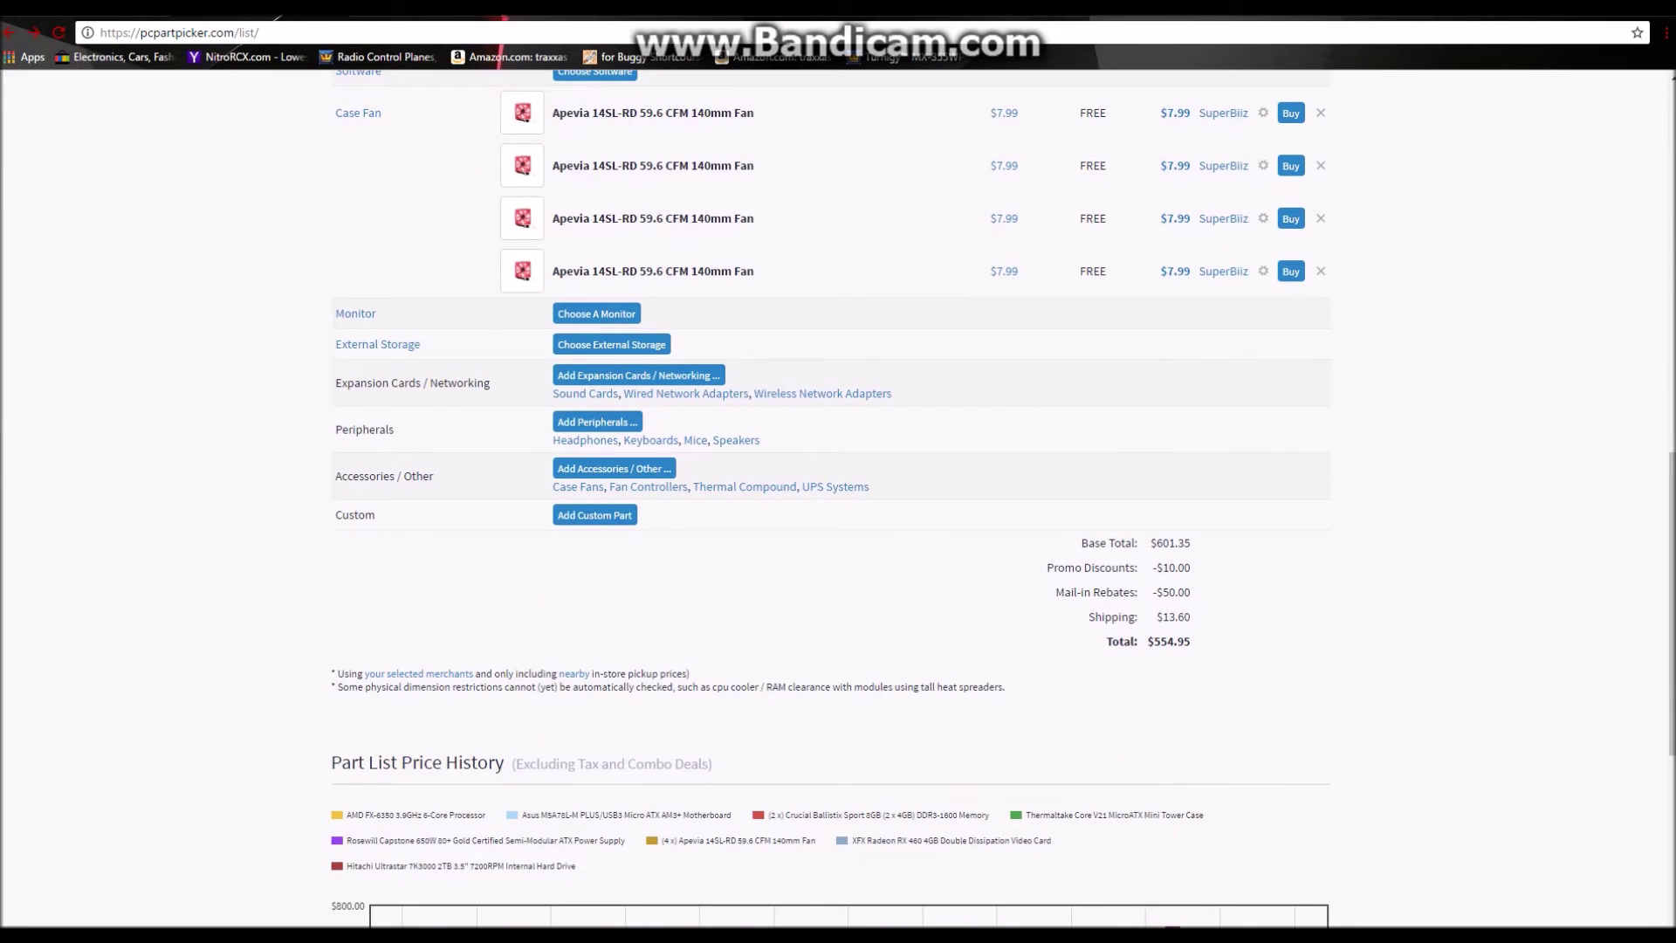
{"action": "scroll", "coordinate": [829, 497], "scroll_direction": "down", "scroll_amount": 3}
{"action": "scroll", "coordinate": [829, 498], "scroll_direction": "up", "scroll_amount": 7}
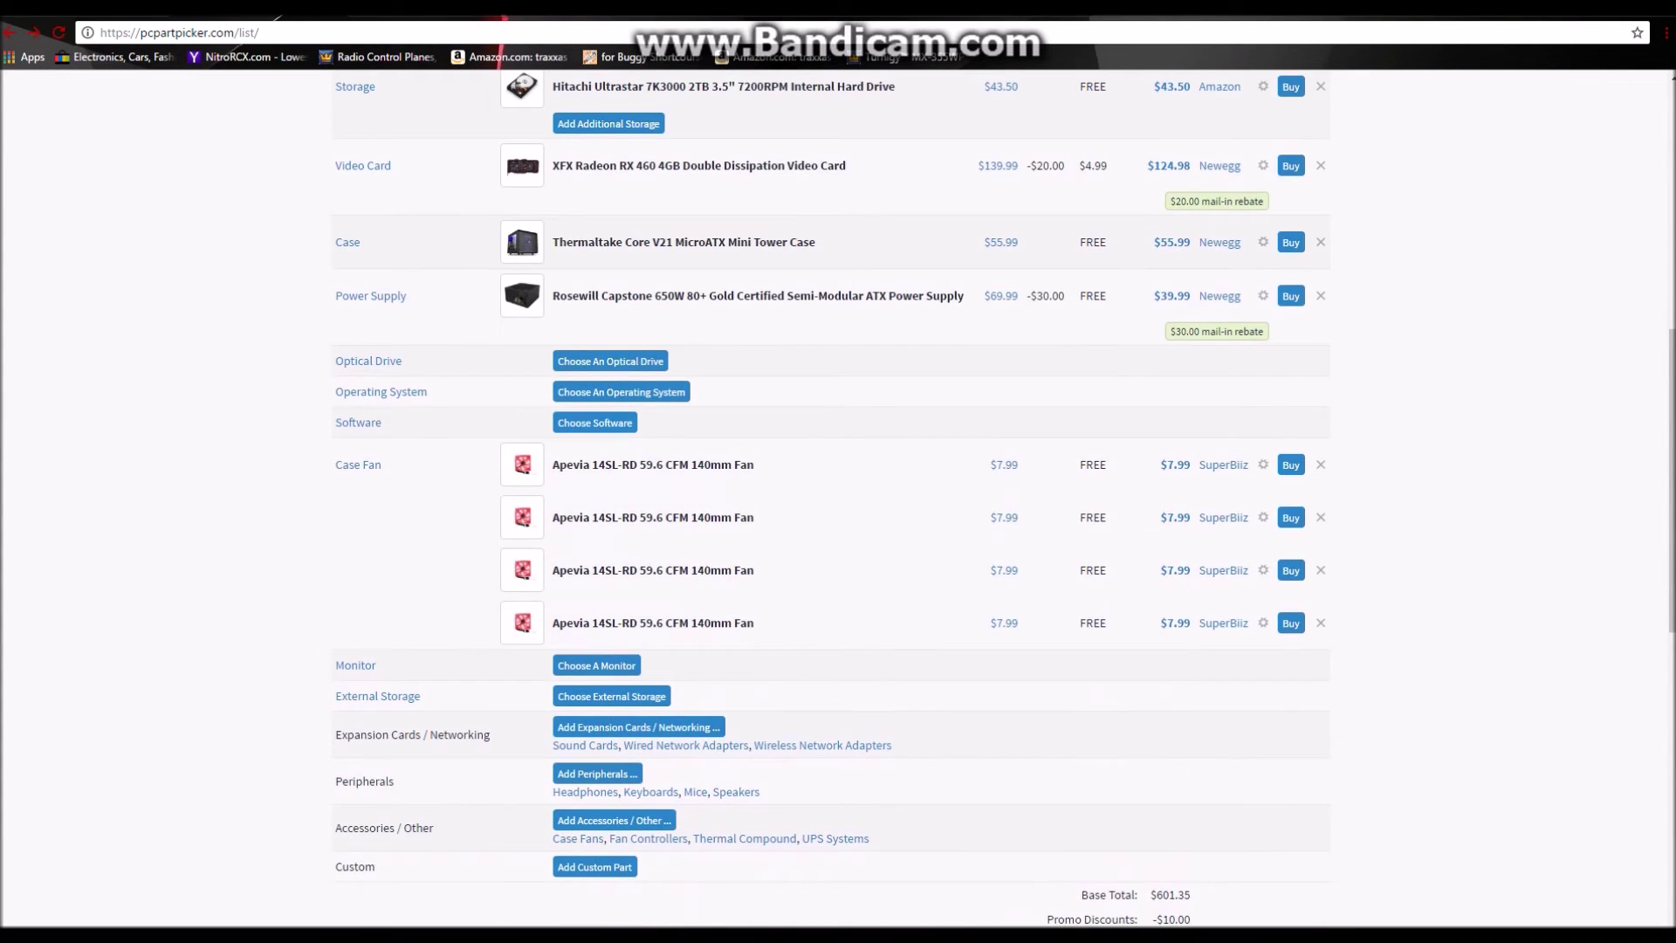
{"action": "scroll", "coordinate": [829, 497], "scroll_direction": "down", "scroll_amount": 3}
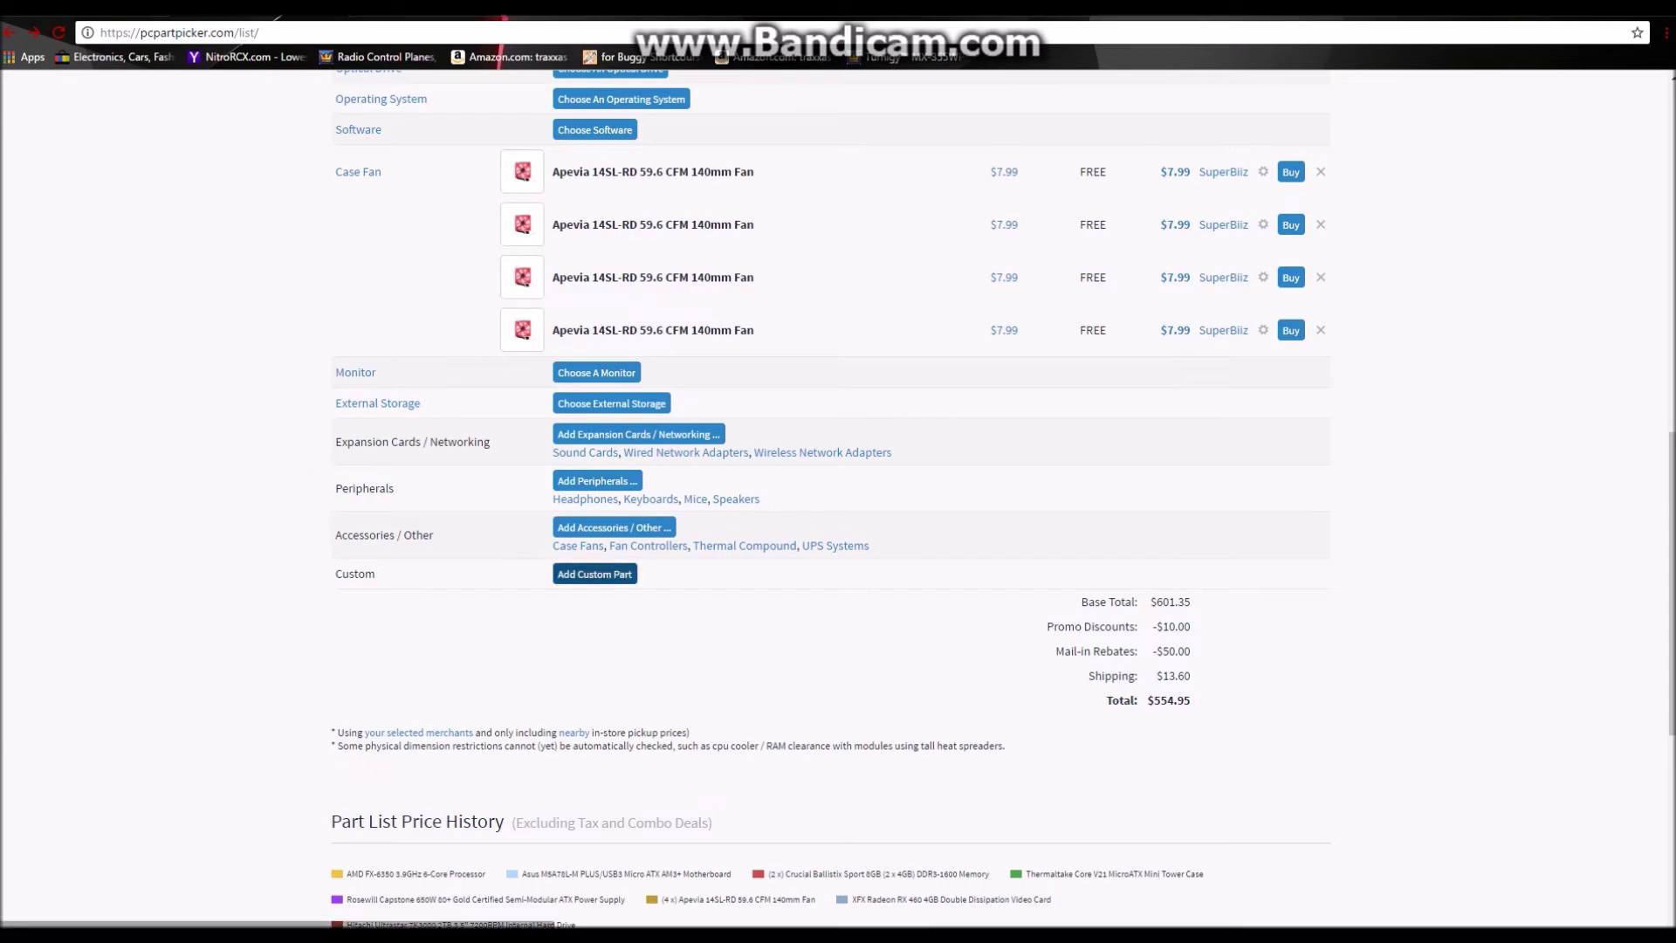
{"action": "scroll", "coordinate": [829, 498], "scroll_direction": "up", "scroll_amount": 8}
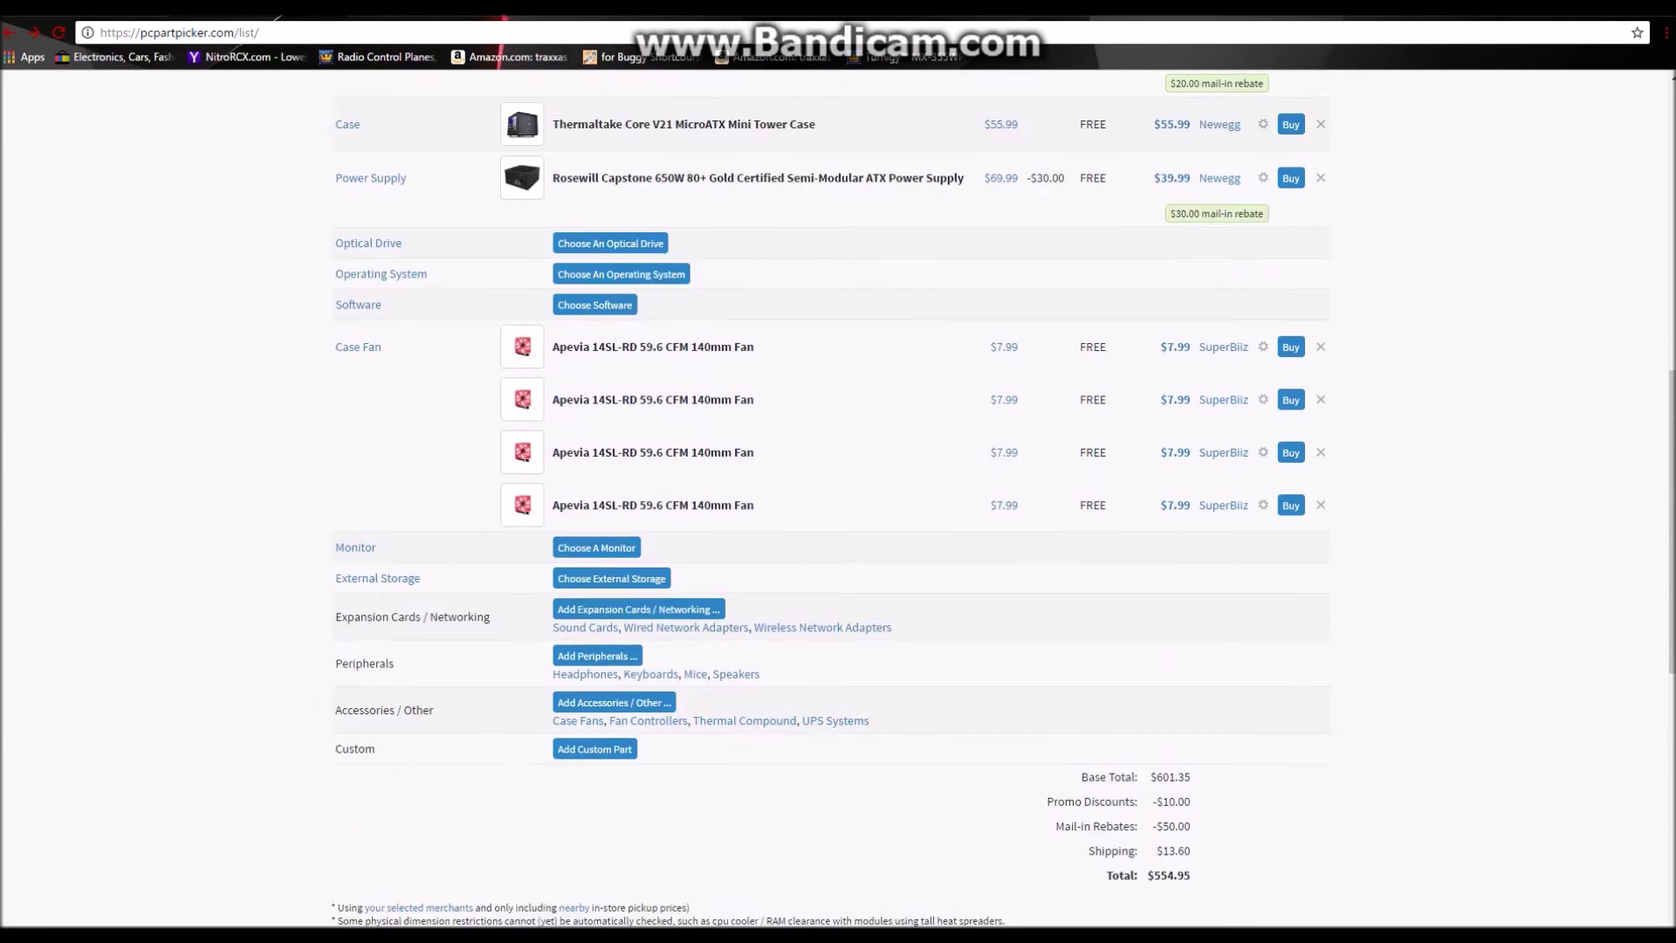
{"action": "scroll", "coordinate": [829, 497], "scroll_direction": "down", "scroll_amount": 4}
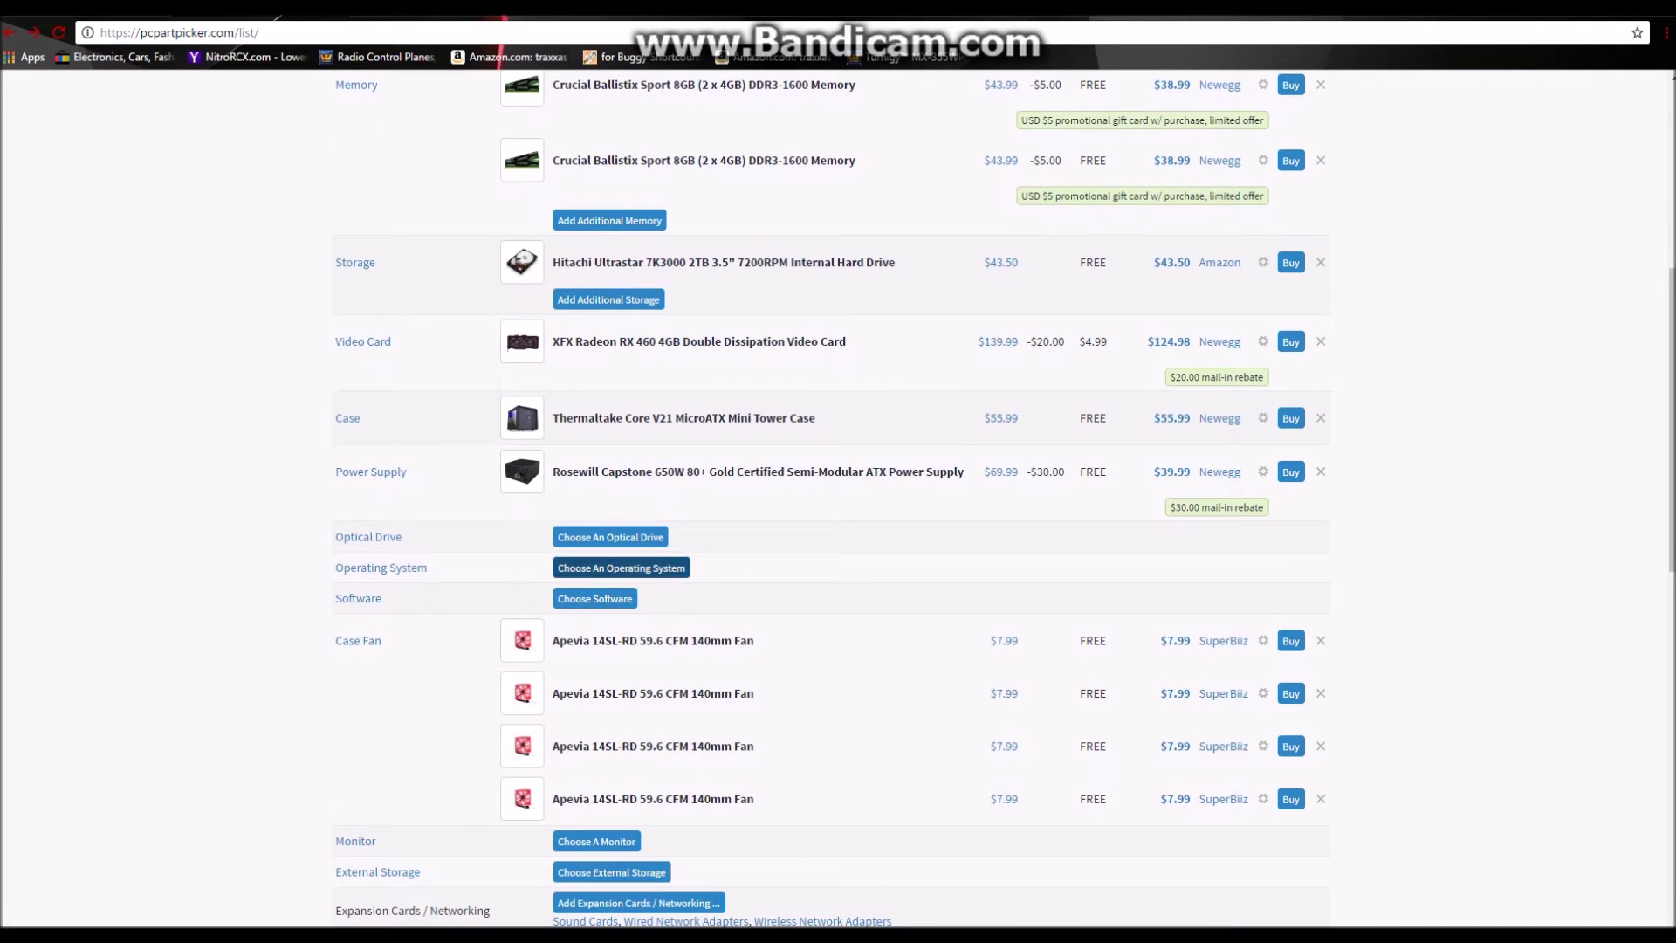
Step: Open the operating system choices, compare the Windows 10 Home and Pro 64-bit prices, and return to the part list
{"action": "left_click", "coordinate": [621, 568]}
{"action": "scroll", "coordinate": [621, 568], "scroll_direction": "down", "scroll_amount": 2}
{"action": "scroll", "coordinate": [838, 497], "scroll_direction": "down", "scroll_amount": 1}
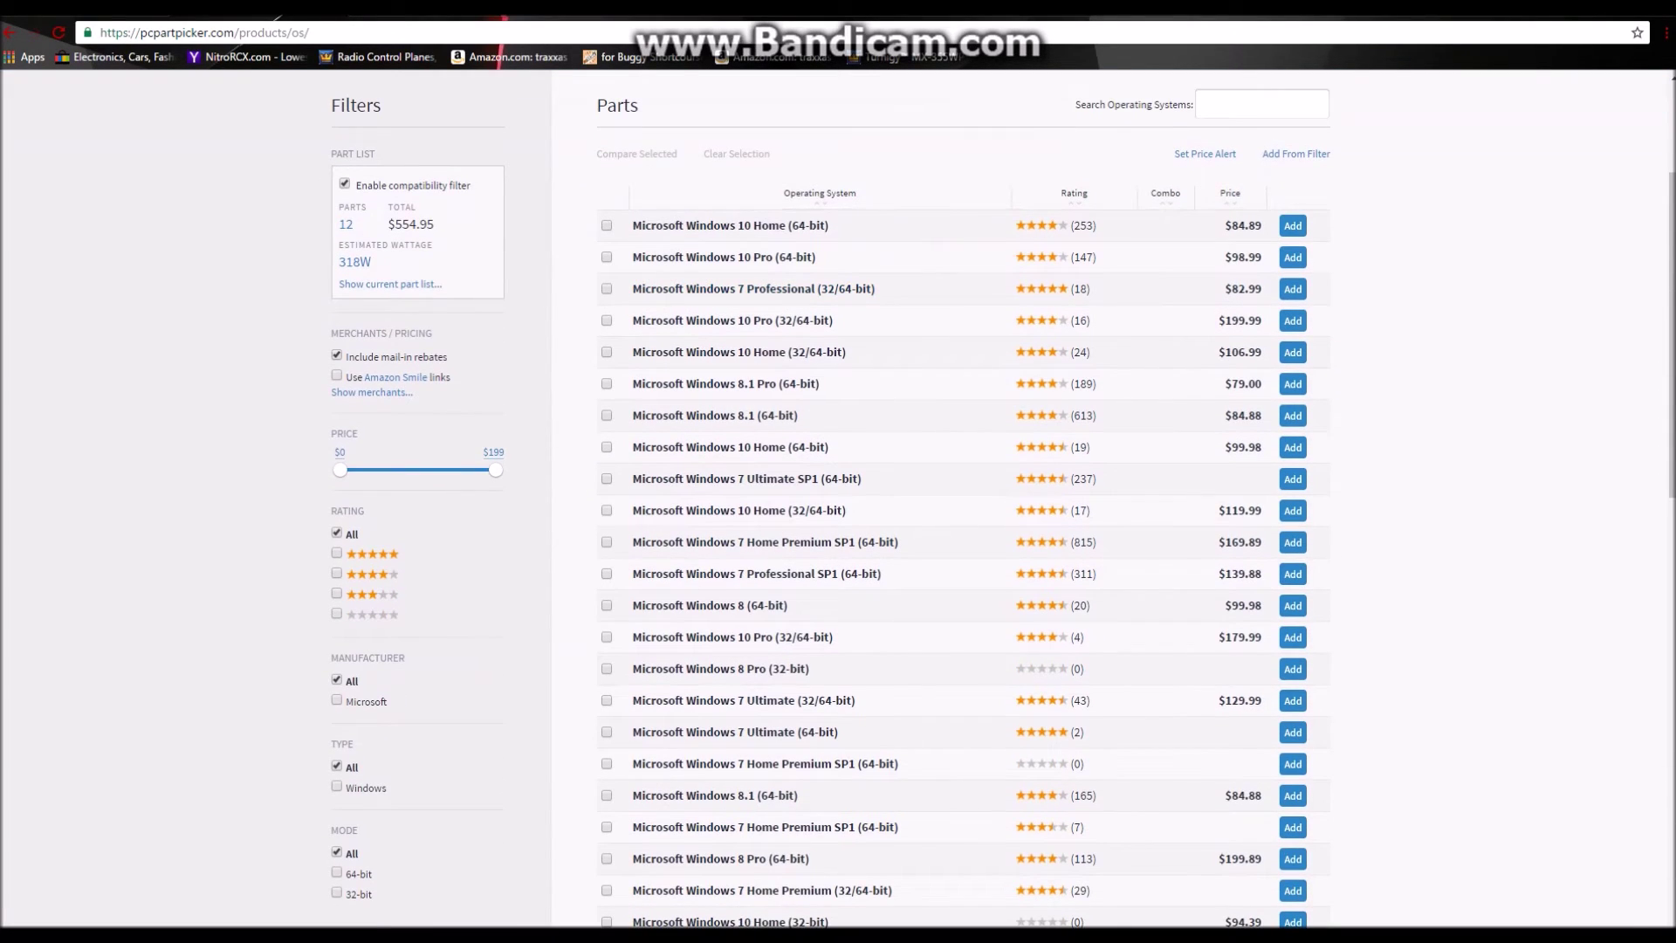
{"action": "left_click_drag", "start_coordinate": [1224, 225], "coordinate": [1246, 258]}
{"action": "left_click", "coordinate": [1246, 257]}
{"action": "scroll", "coordinate": [698, 288], "scroll_direction": "down", "scroll_amount": 5}
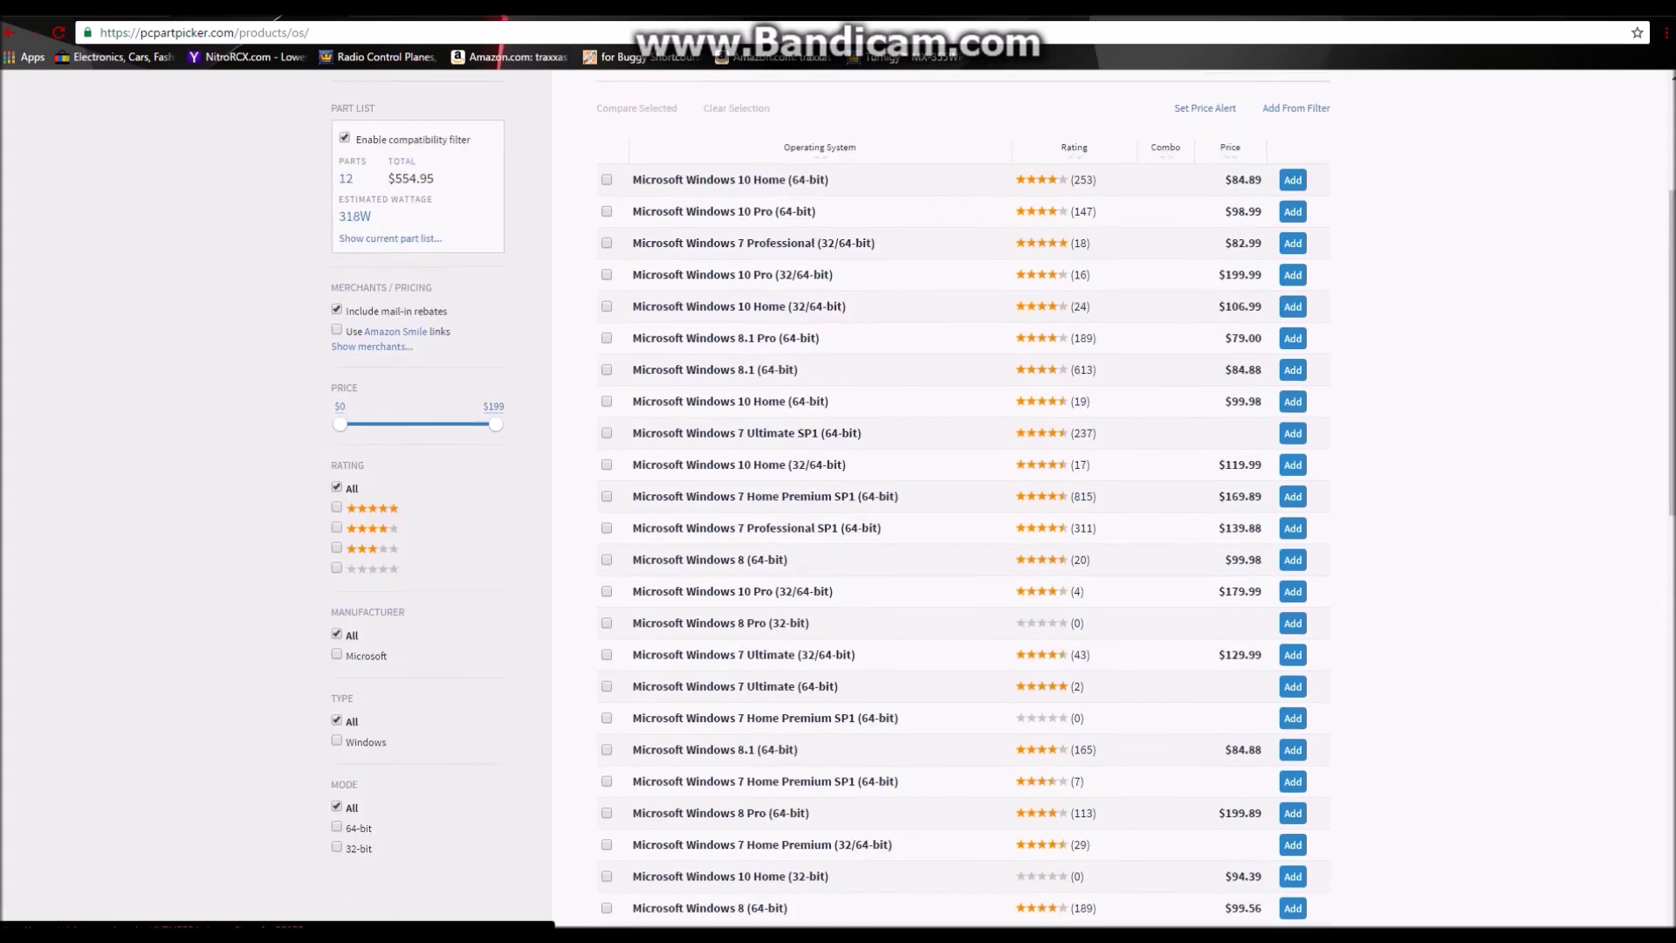
{"action": "scroll", "coordinate": [837, 497], "scroll_direction": "up", "scroll_amount": 4}
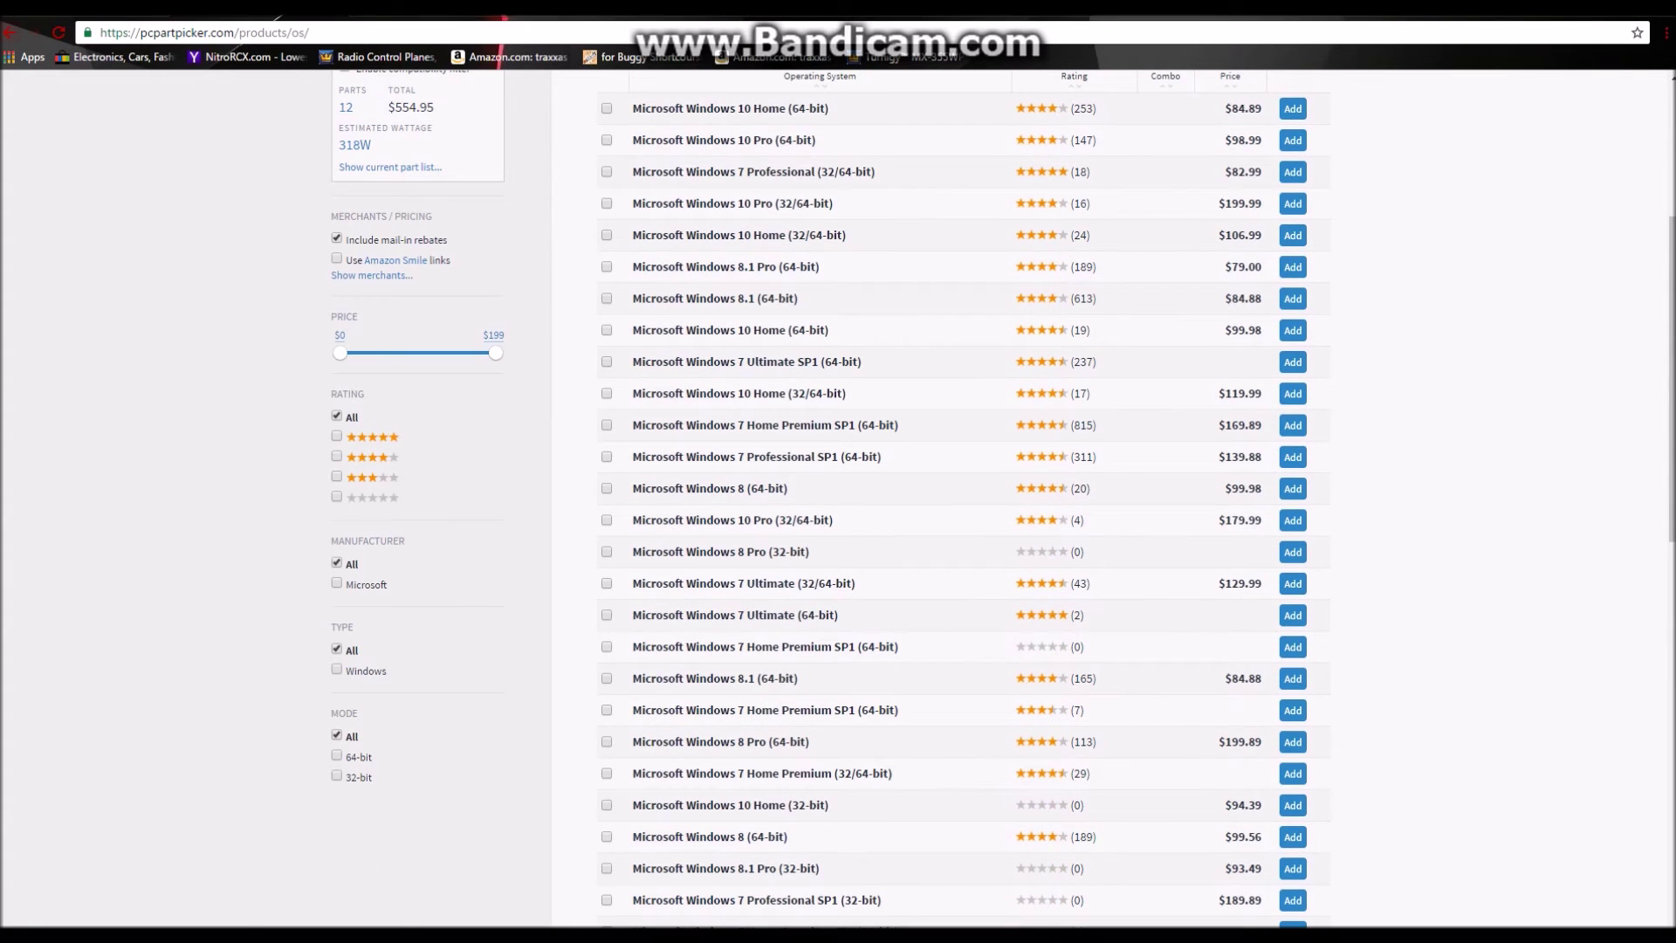
{"action": "key", "text": "alt+Left"}
Step: View the part list's price history chart and highlight the total amount in the price summary
{"action": "scroll", "coordinate": [837, 497], "scroll_direction": "down", "scroll_amount": 2}
{"action": "scroll", "coordinate": [837, 498], "scroll_direction": "down", "scroll_amount": 10}
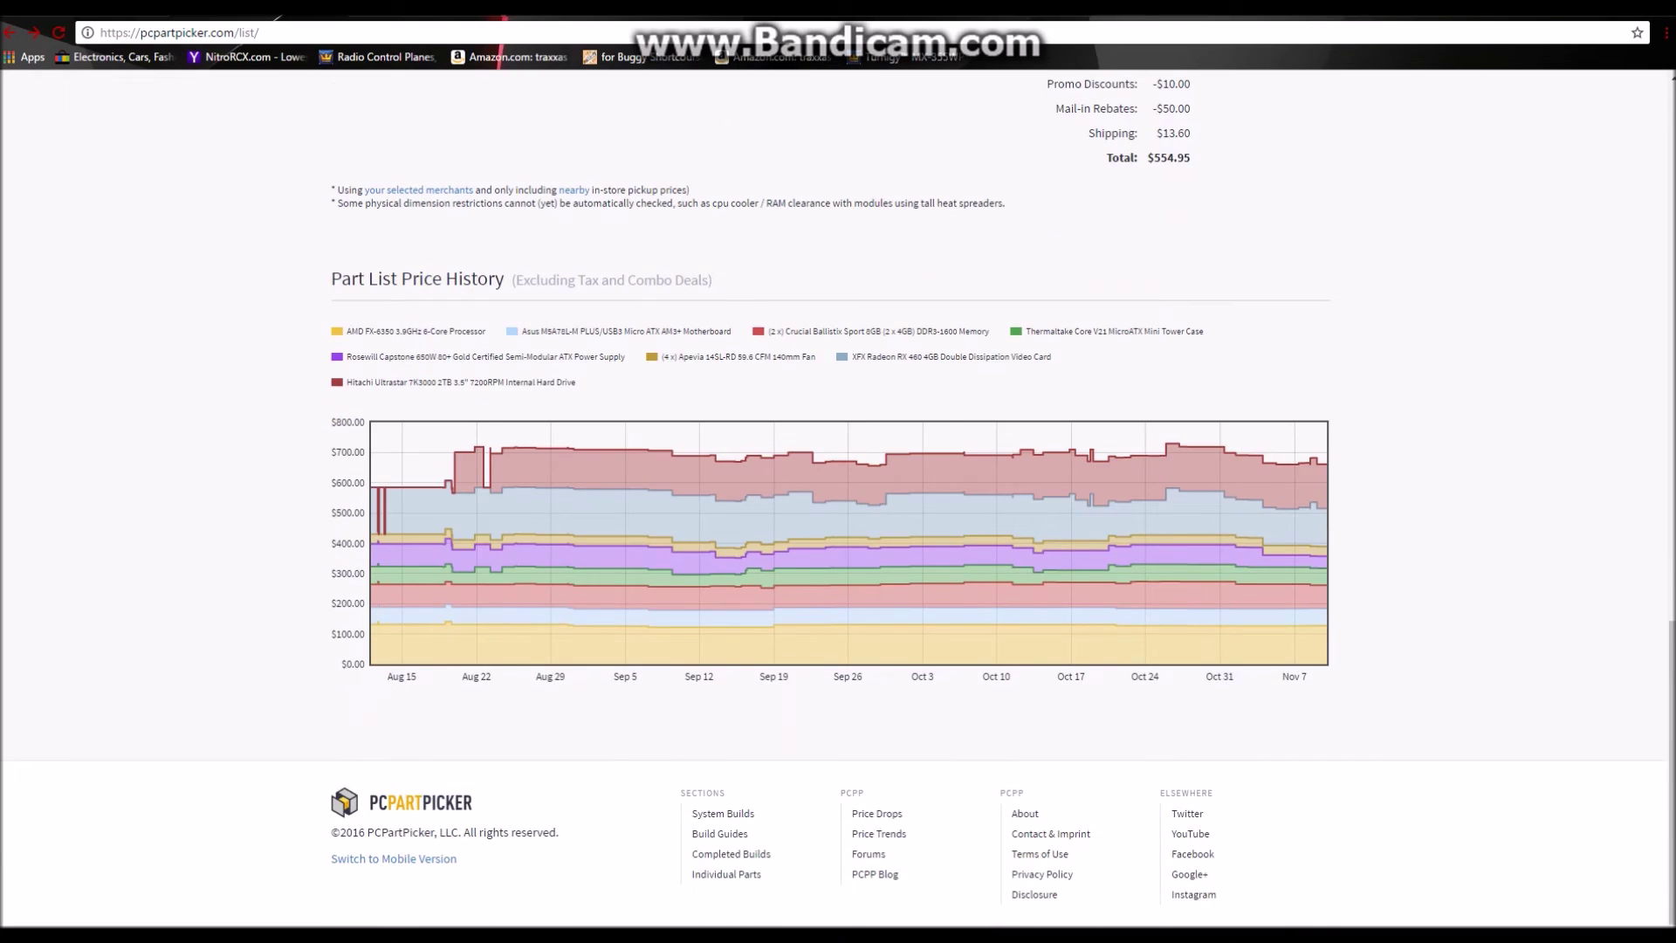
{"action": "scroll", "coordinate": [837, 497], "scroll_direction": "up", "scroll_amount": 3}
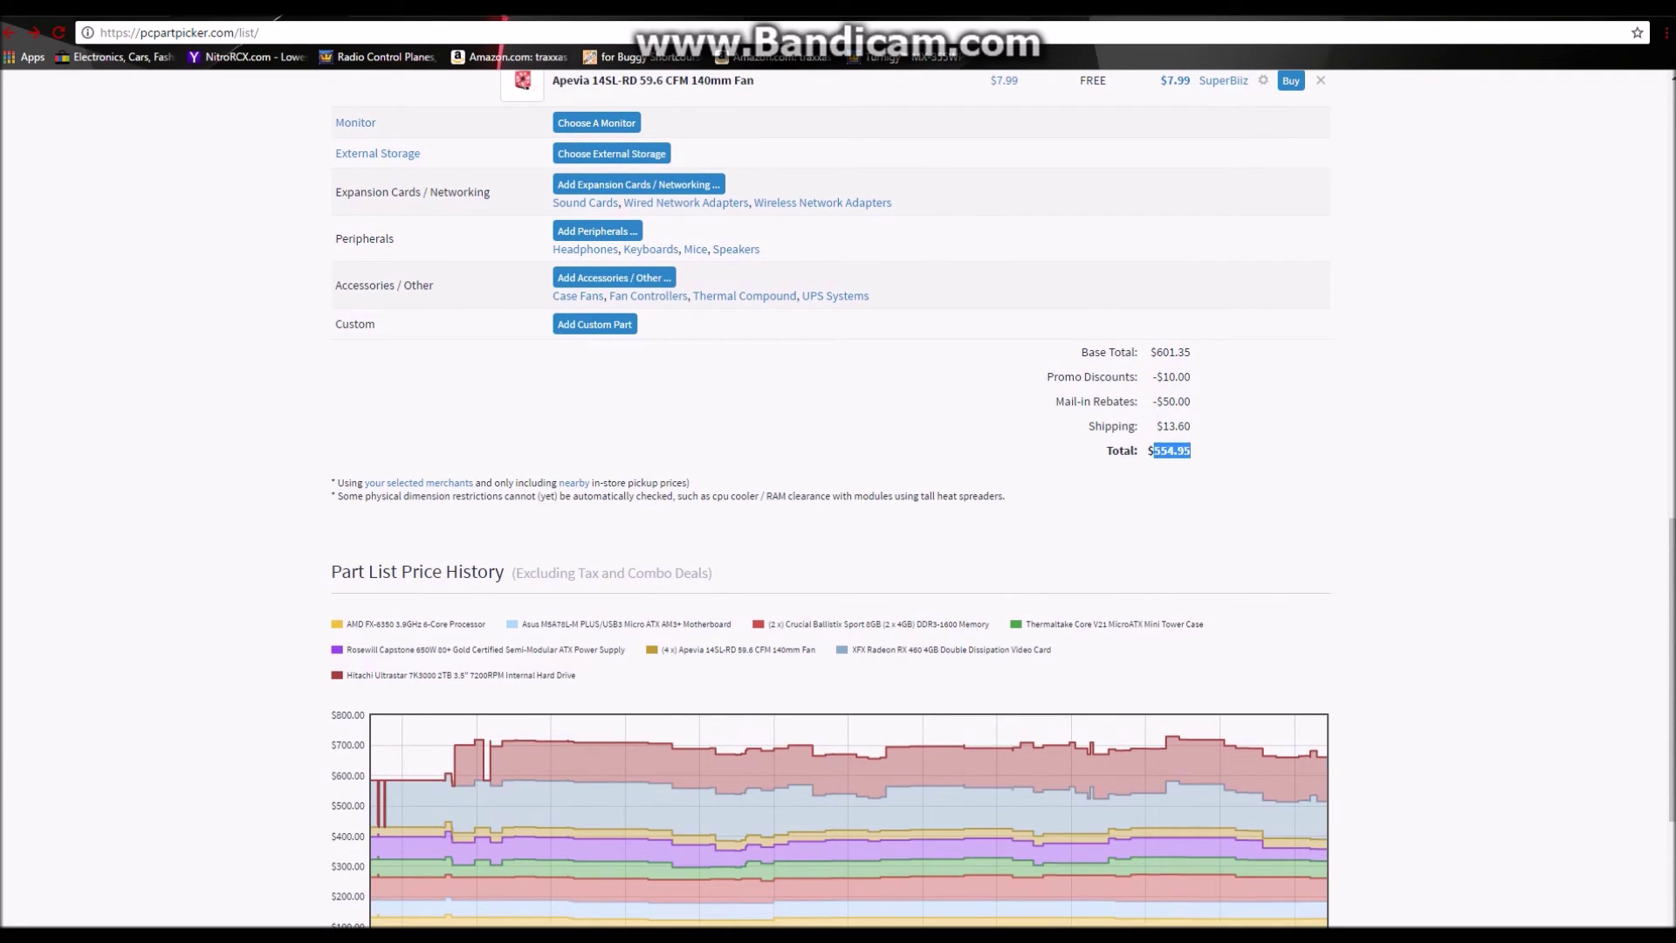
{"action": "scroll", "coordinate": [837, 498], "scroll_direction": "up", "scroll_amount": 2}
{"action": "scroll", "coordinate": [837, 497], "scroll_direction": "up", "scroll_amount": 1}
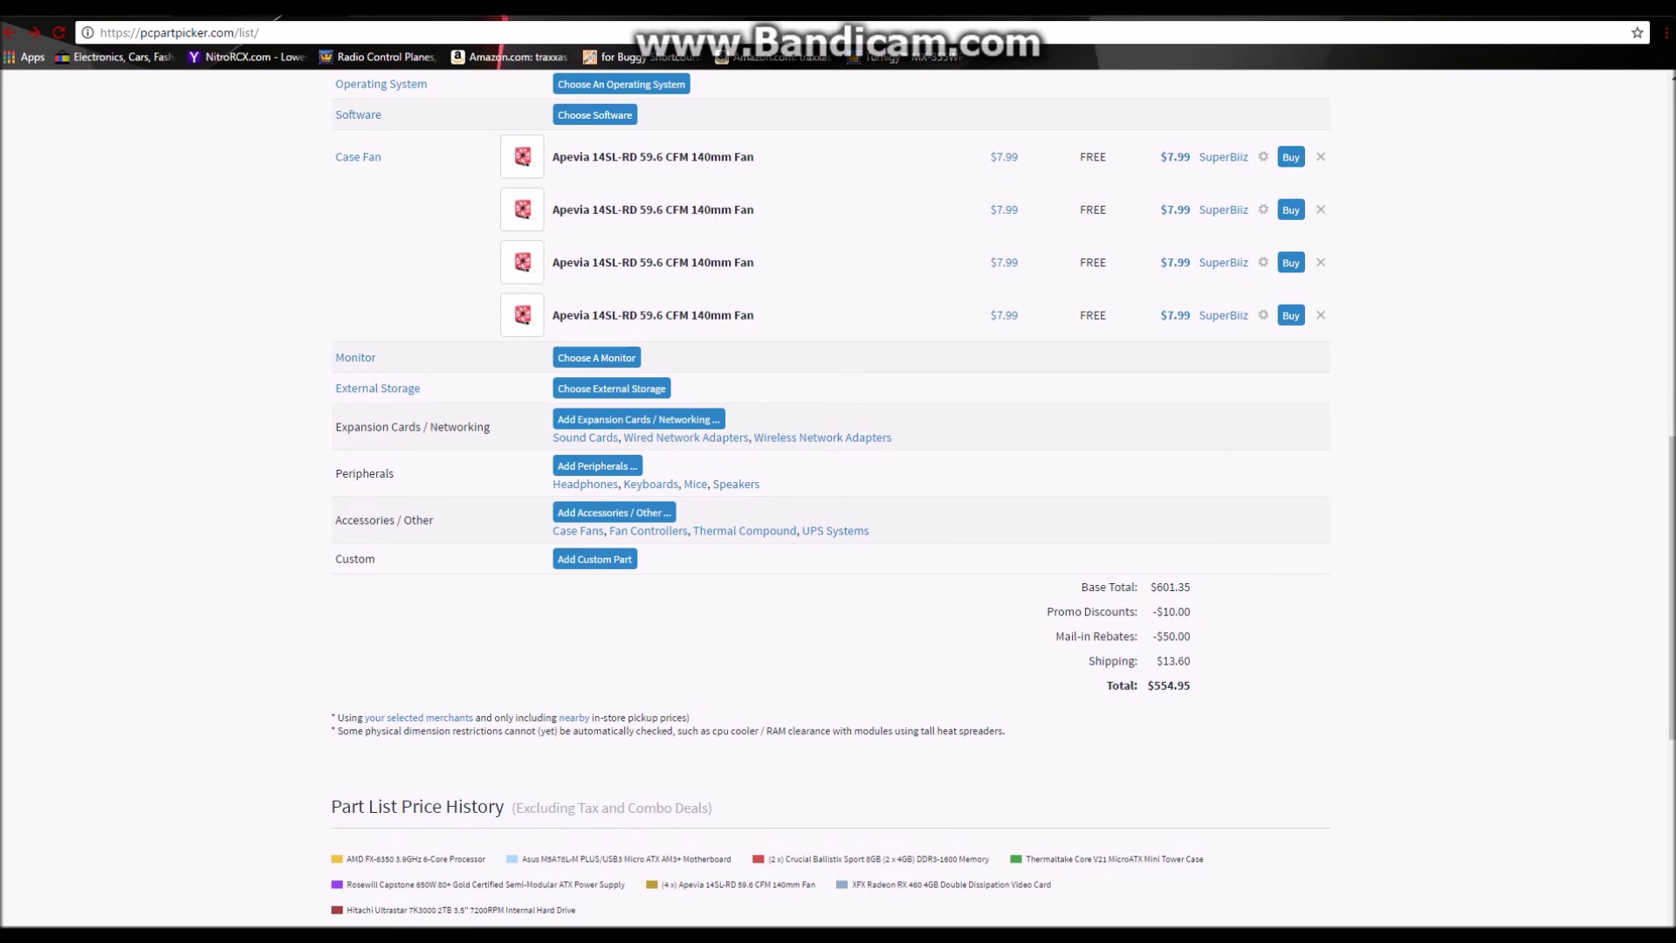
Step: Highlight the promo discount and mail-in rebate amounts in the price summary, and clear the highlight
{"action": "left_click_drag", "start_coordinate": [1193, 637], "coordinate": [1151, 613]}
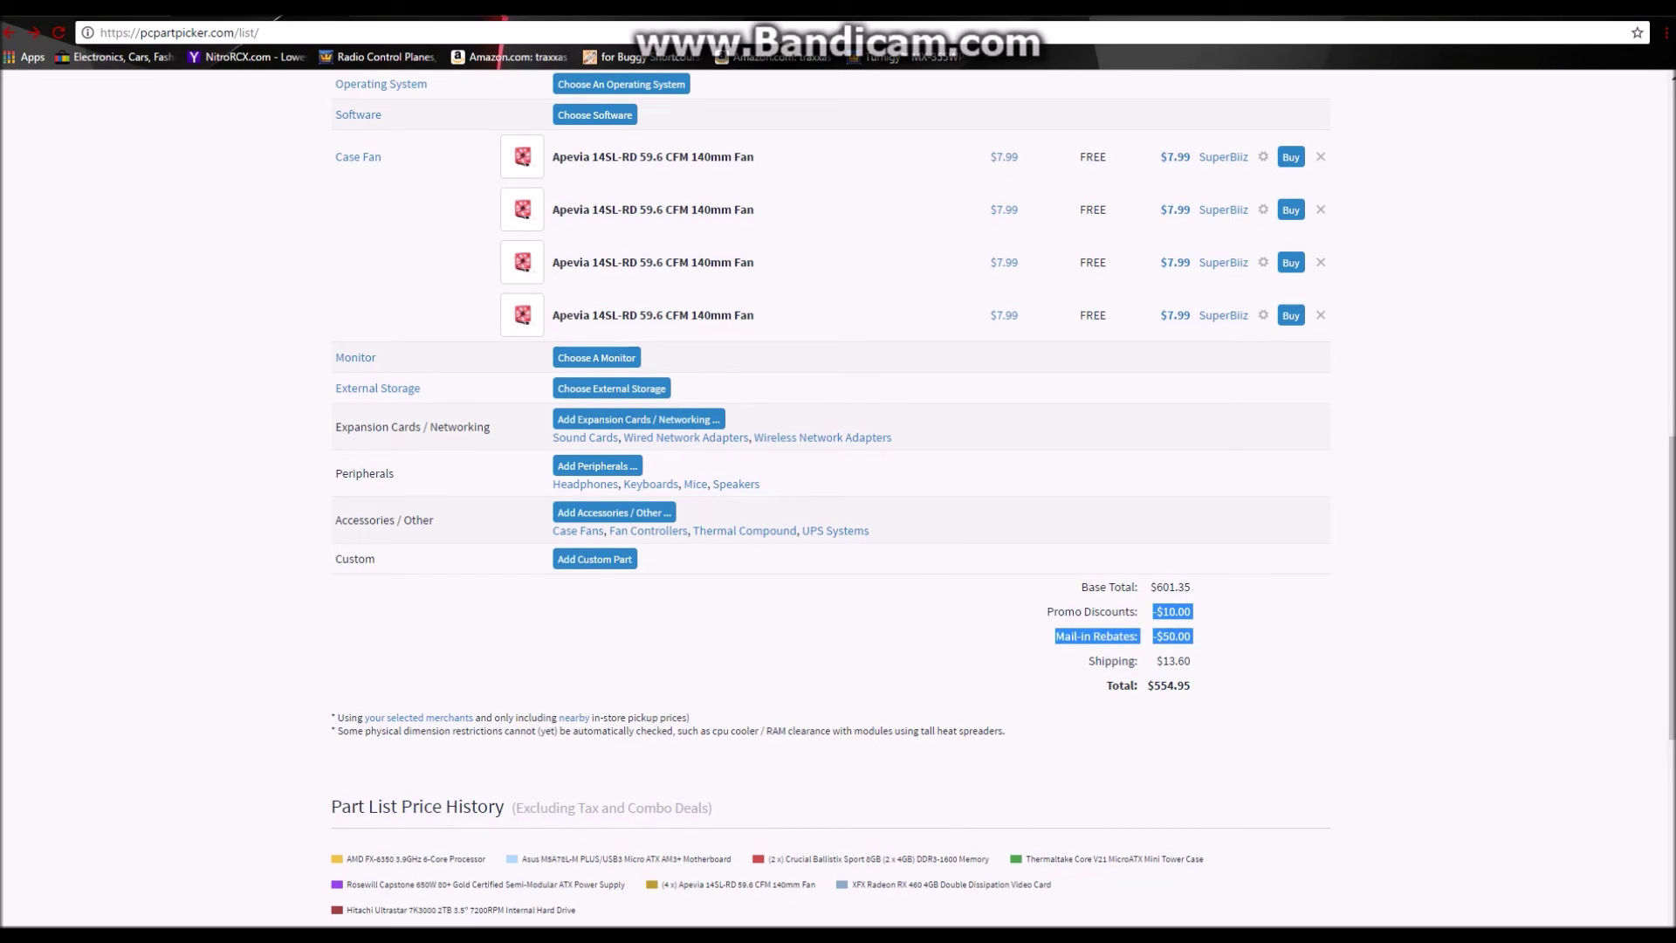
{"action": "left_click", "coordinate": [1171, 624]}
{"action": "scroll", "coordinate": [838, 488], "scroll_direction": "up", "scroll_amount": 1}
{"action": "left_click_drag", "start_coordinate": [1192, 646], "coordinate": [1133, 646]}
{"action": "left_click", "coordinate": [1133, 646]}
Step: Review the complete part list once more, from the compatibility check and processor down to the price totals
{"action": "scroll", "coordinate": [1133, 646], "scroll_direction": "up", "scroll_amount": 15}
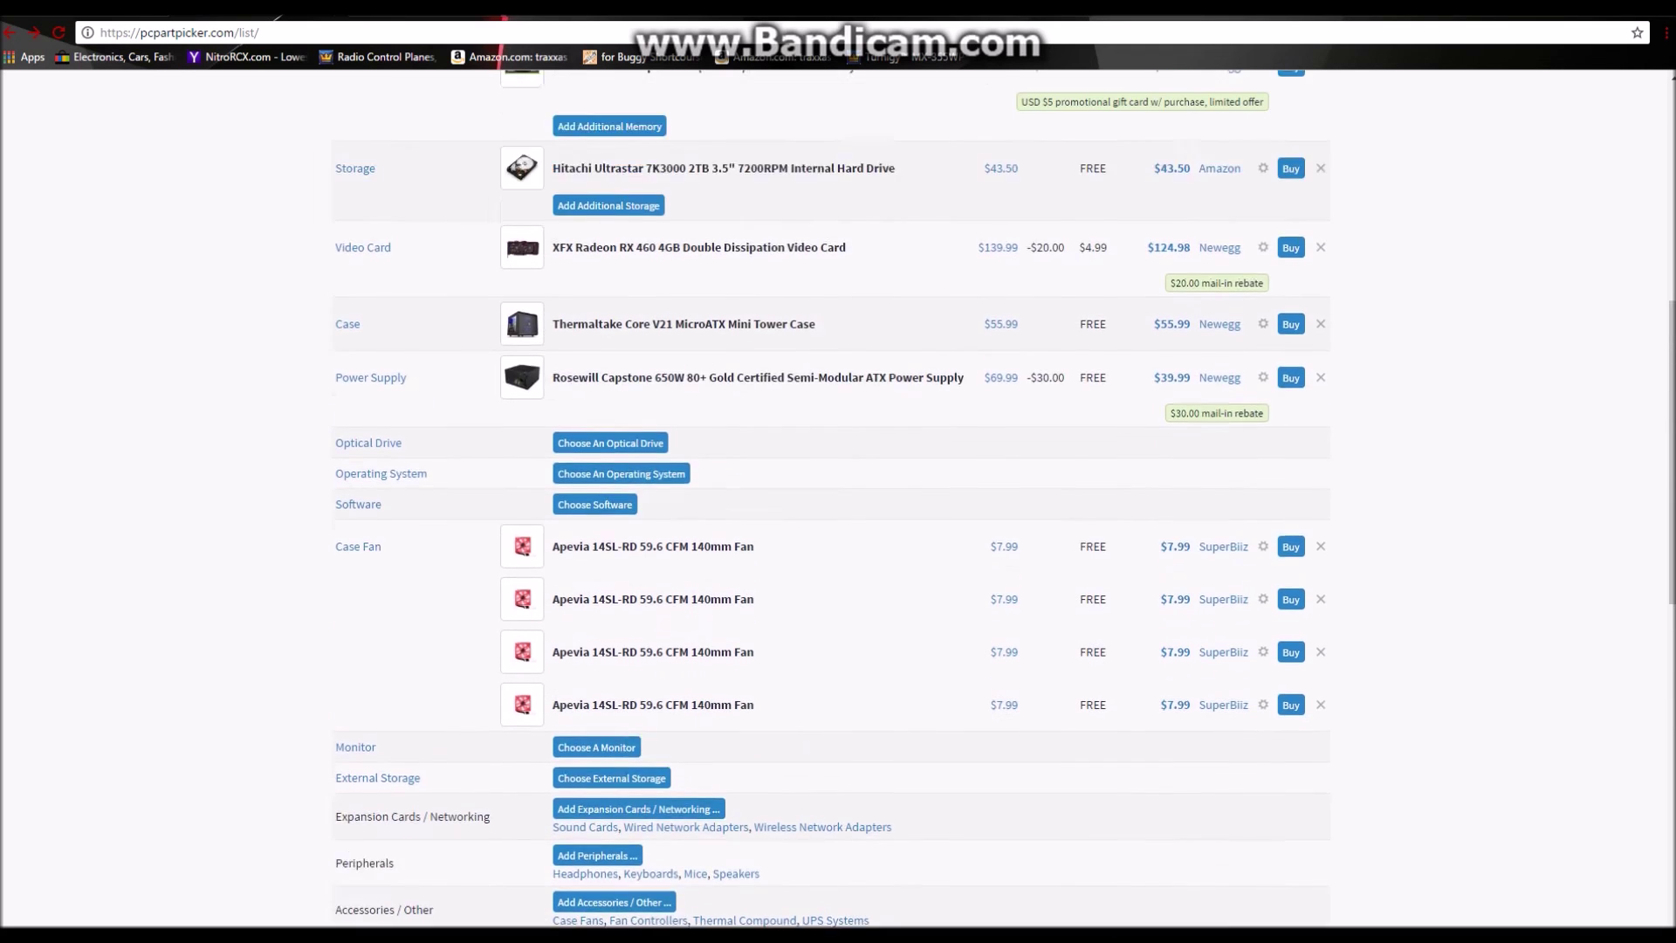
{"action": "scroll", "coordinate": [838, 489], "scroll_direction": "up", "scroll_amount": 2}
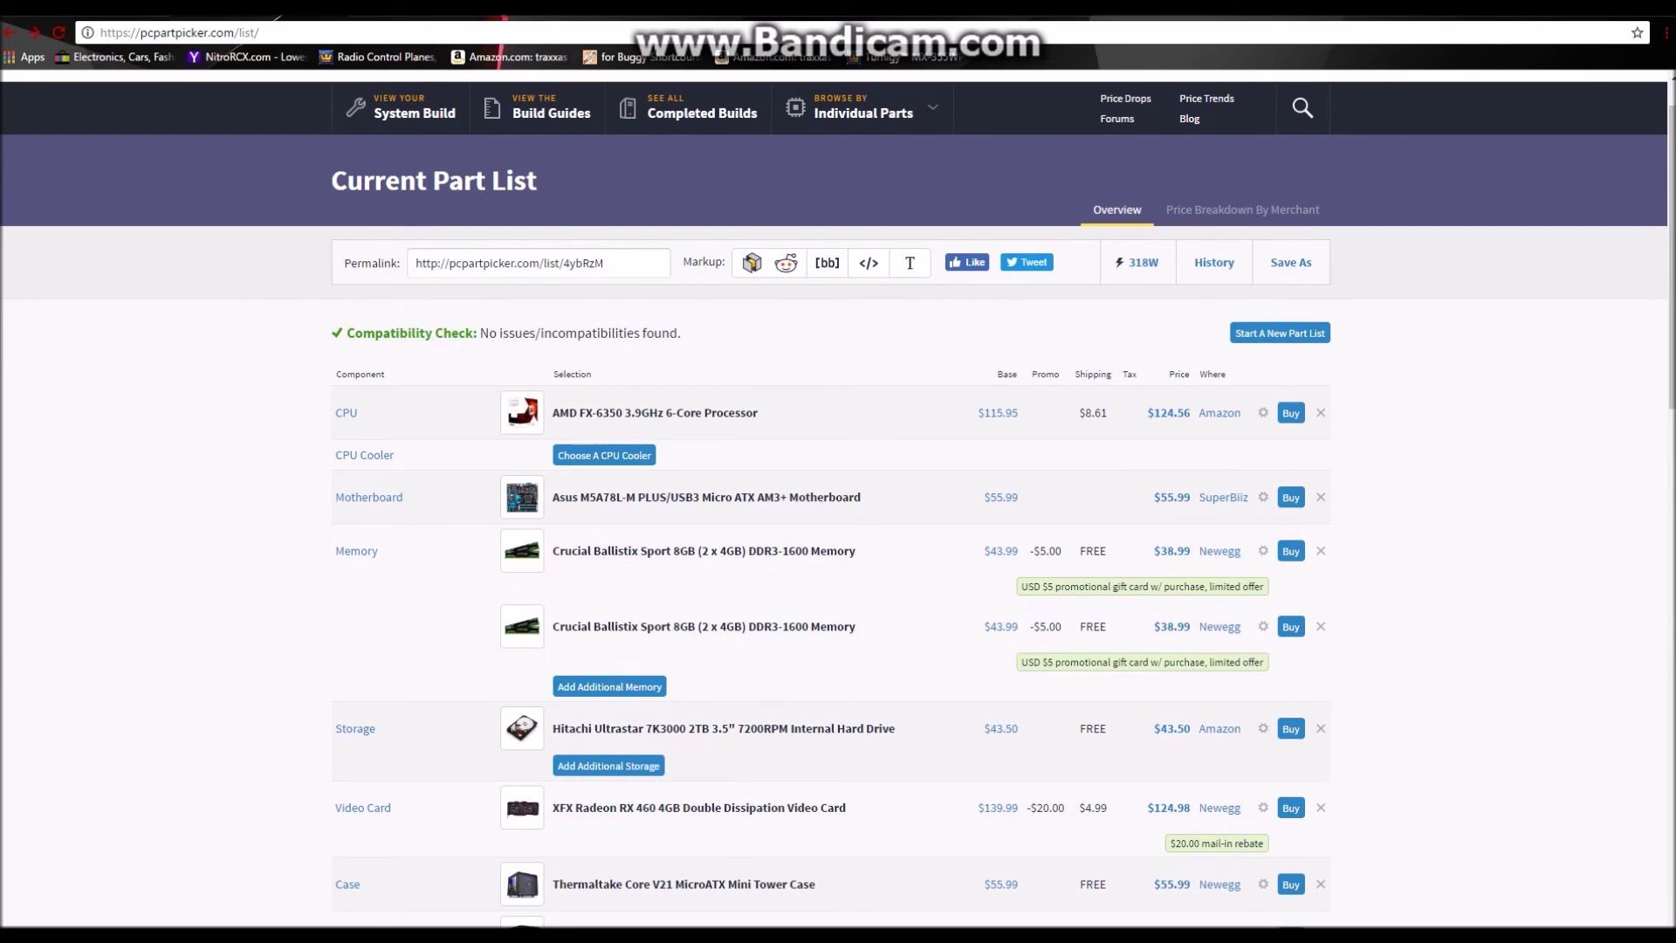
{"action": "scroll", "coordinate": [838, 489], "scroll_direction": "down", "scroll_amount": 3}
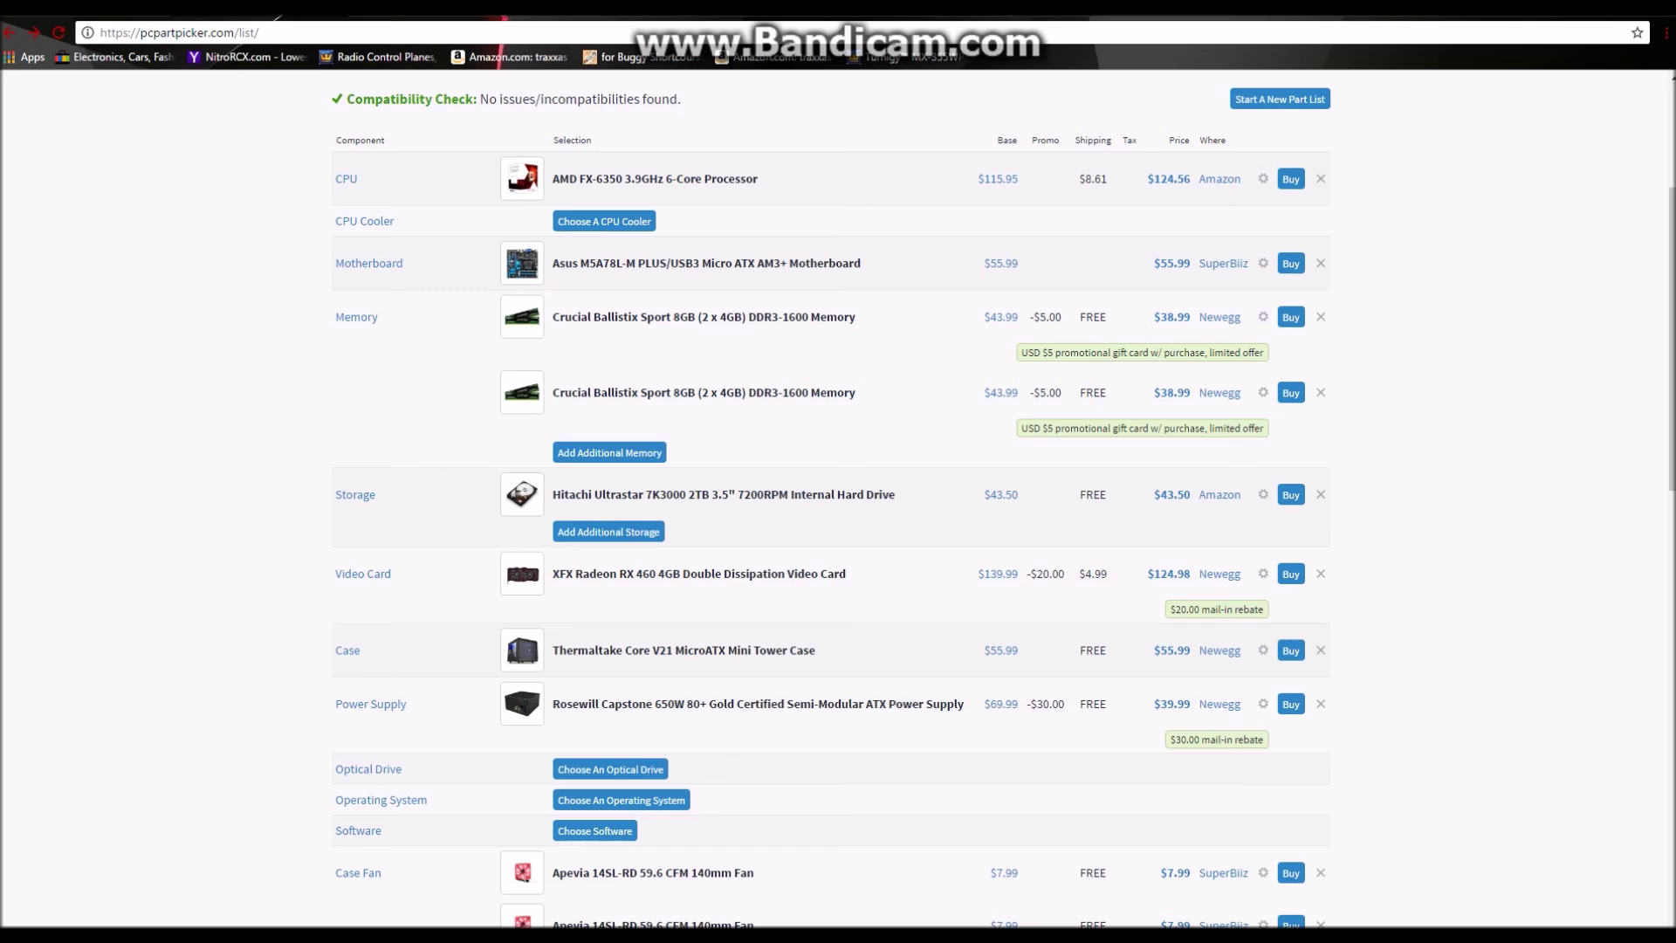
{"action": "scroll", "coordinate": [838, 489], "scroll_direction": "down", "scroll_amount": 7}
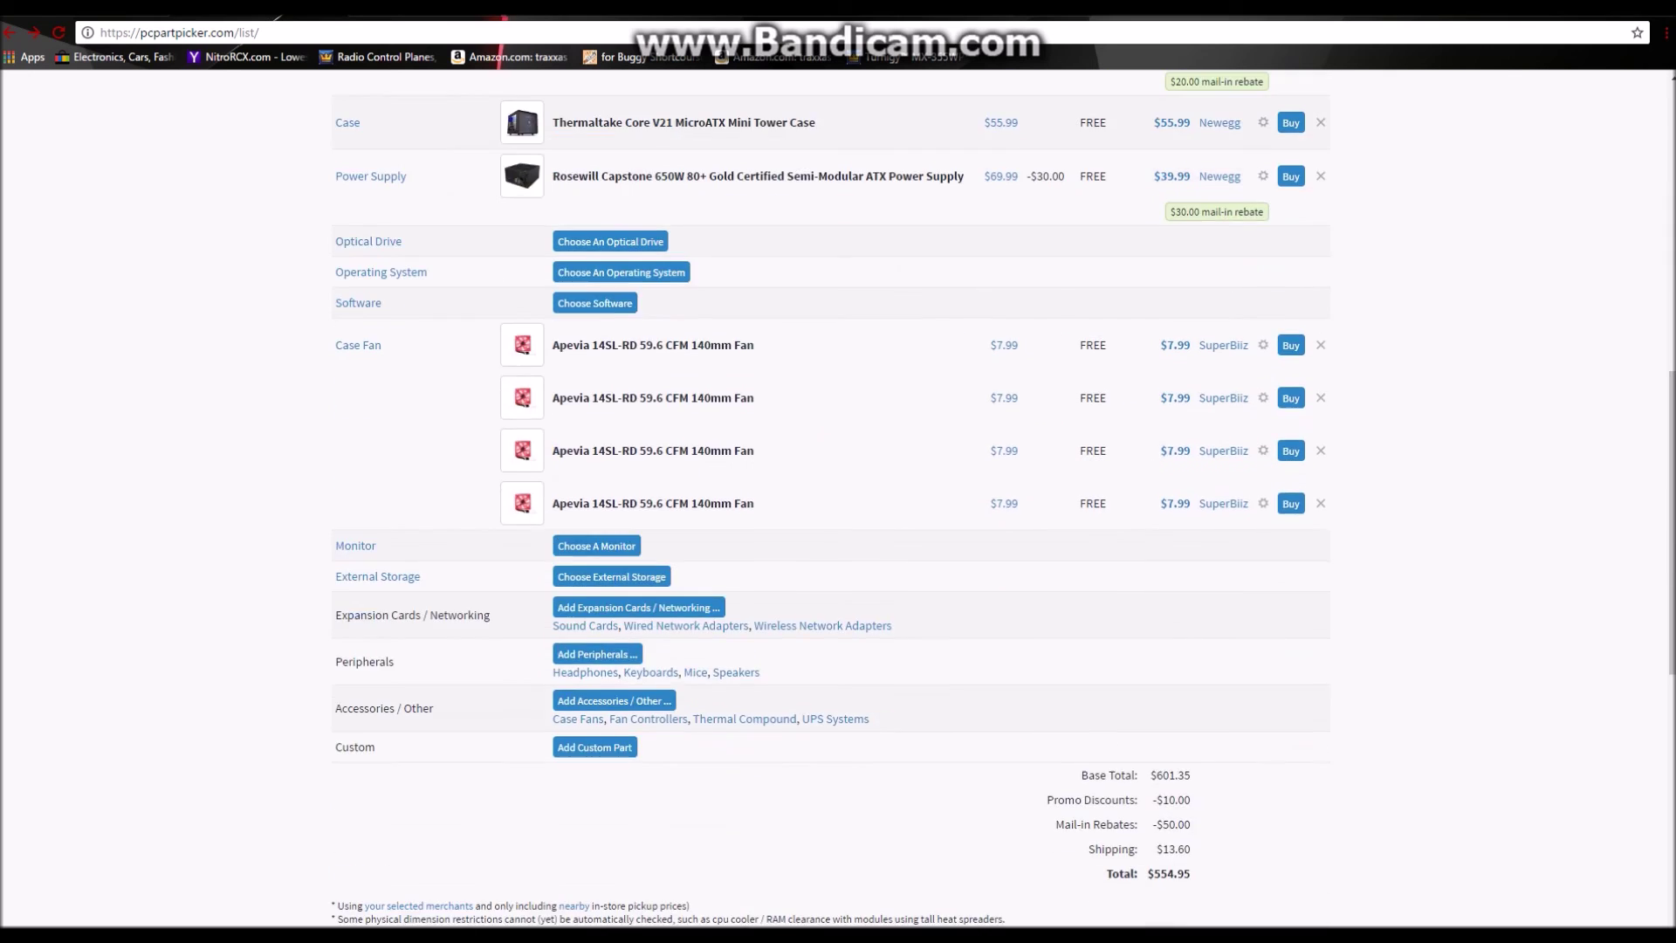
{"action": "scroll", "coordinate": [838, 489], "scroll_direction": "up", "scroll_amount": 6}
{"action": "scroll", "coordinate": [837, 488], "scroll_direction": "up", "scroll_amount": 5}
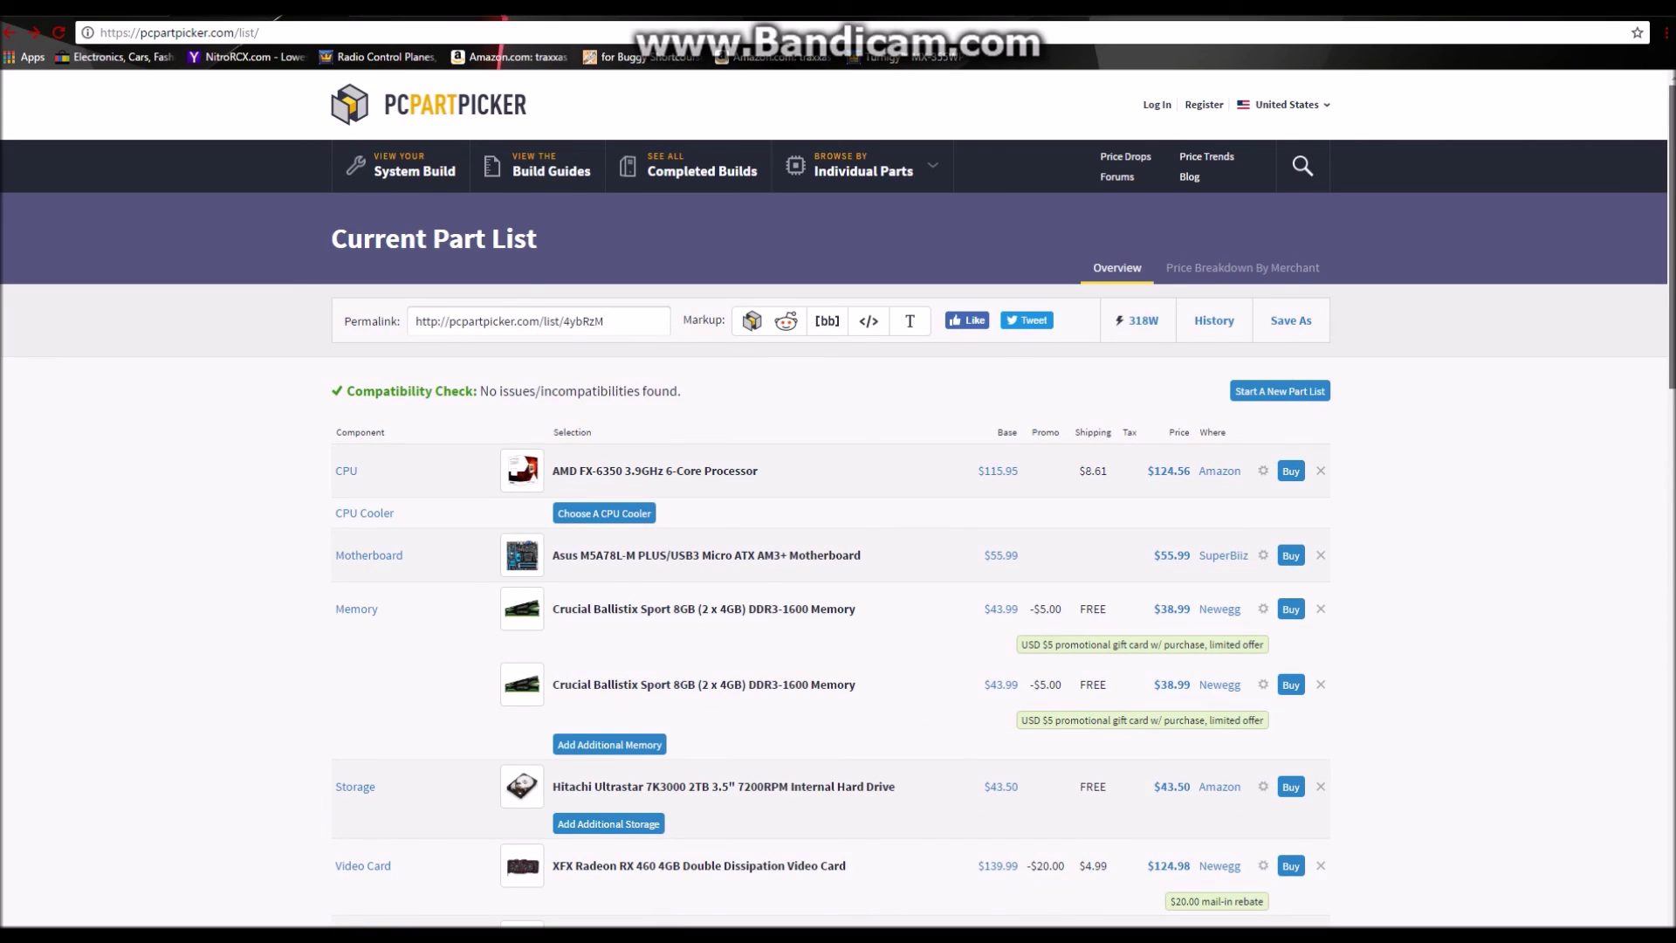
{"action": "scroll", "coordinate": [837, 489], "scroll_direction": "down", "scroll_amount": 3}
{"action": "scroll", "coordinate": [838, 488], "scroll_direction": "up", "scroll_amount": 2}
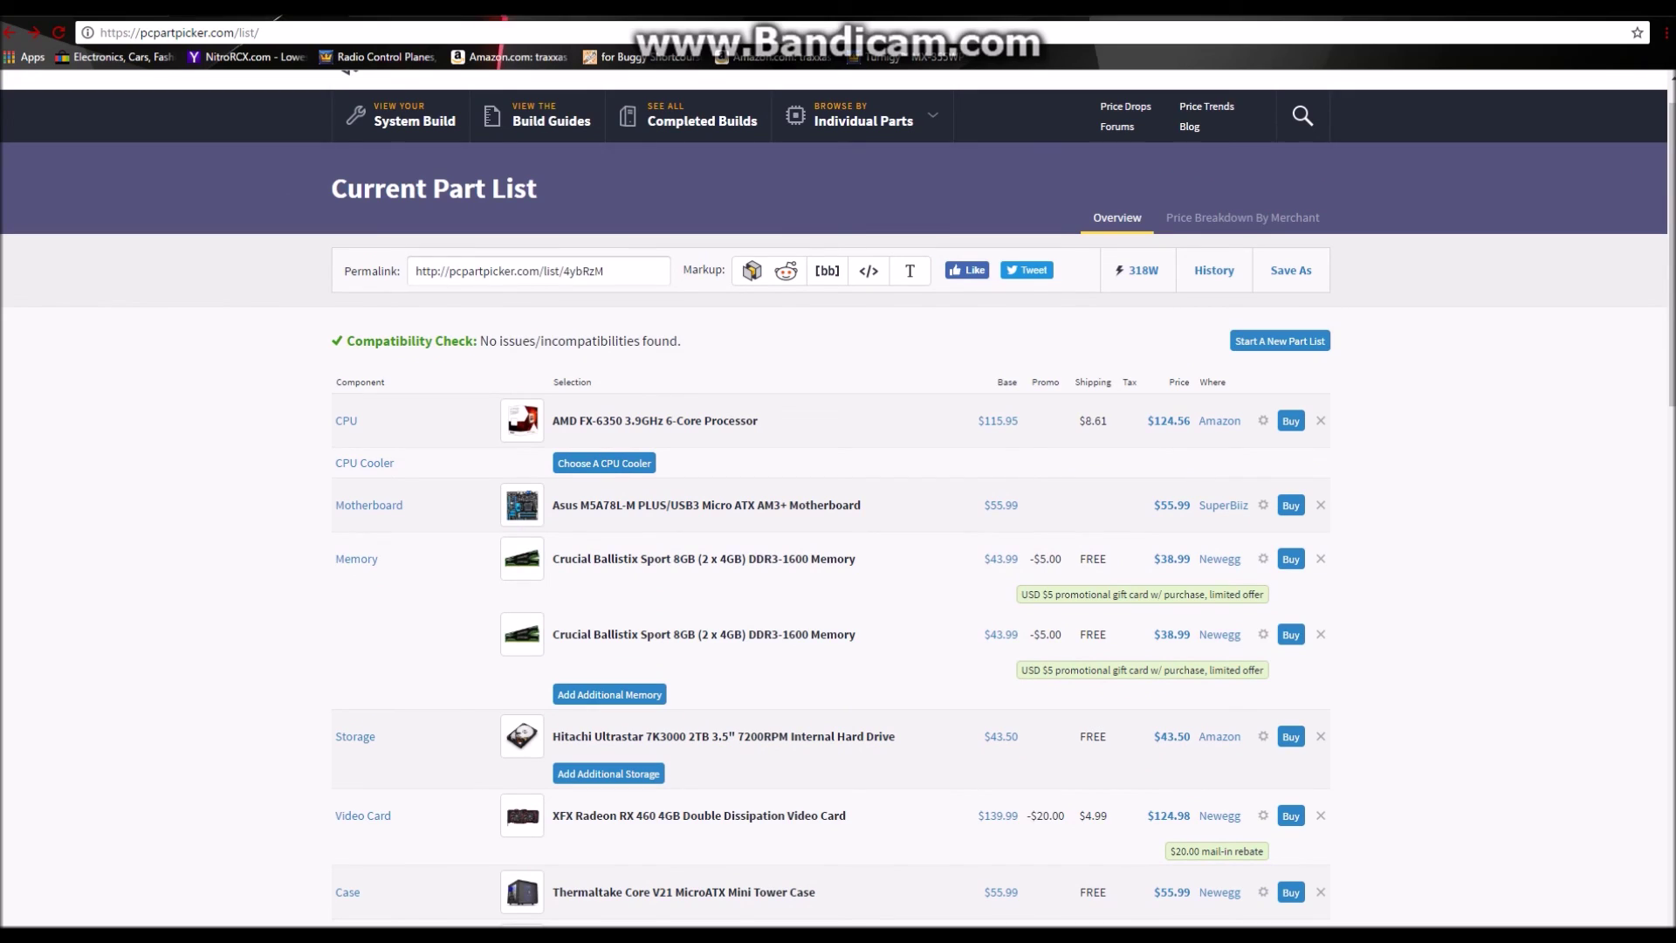